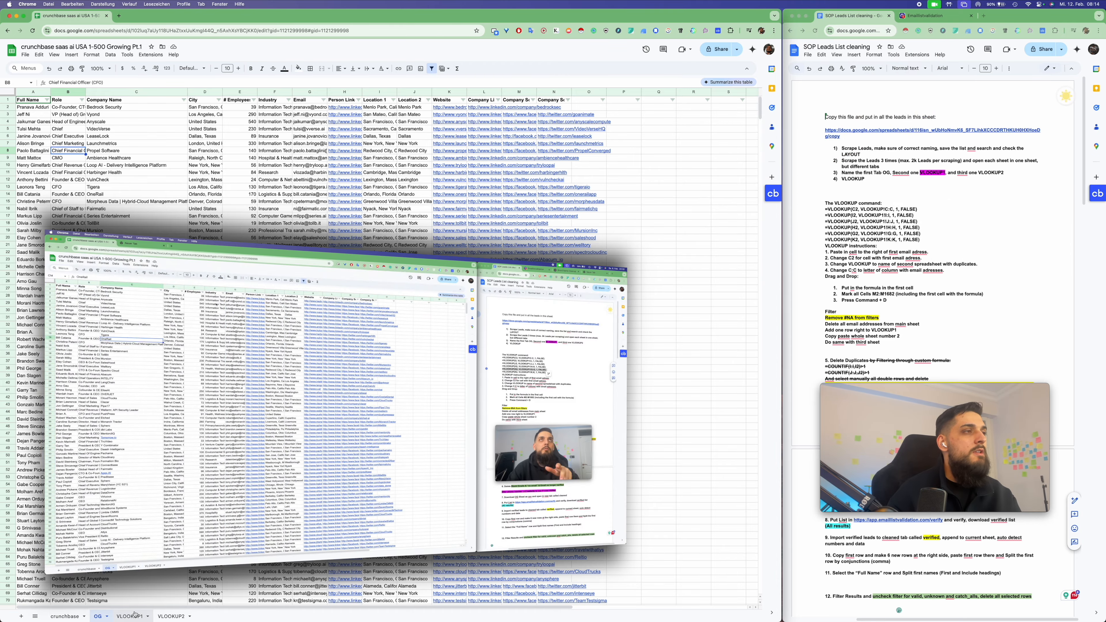
# Export the OG leads tab as a Comma Separated Values (.csv) file
pyautogui.click(219, 267)
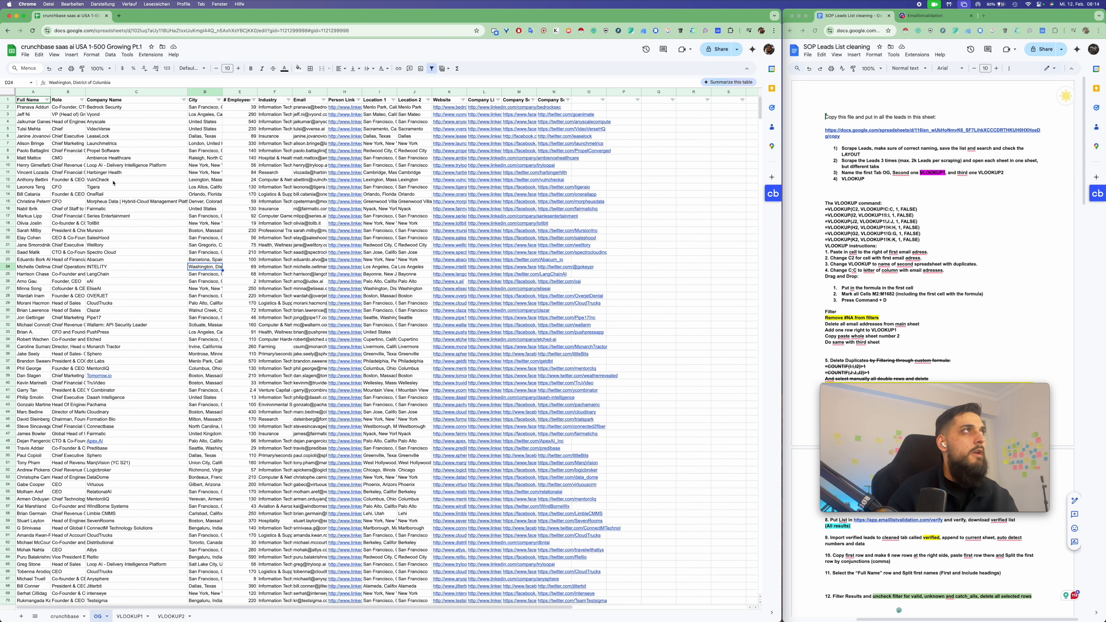
pyautogui.click(26, 92)
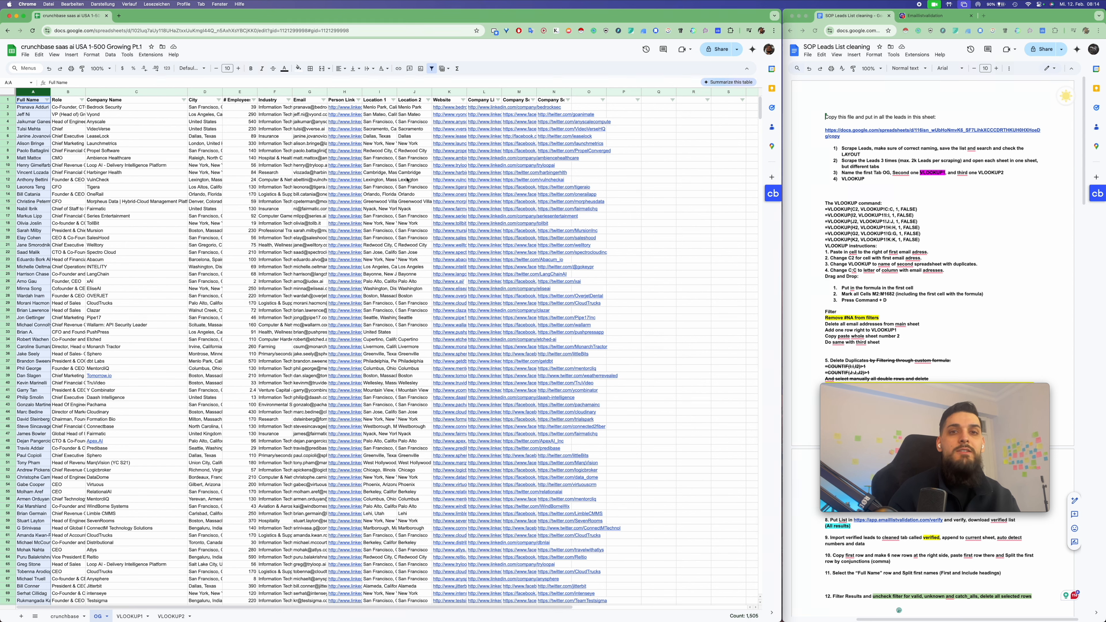
pyautogui.click(659, 136)
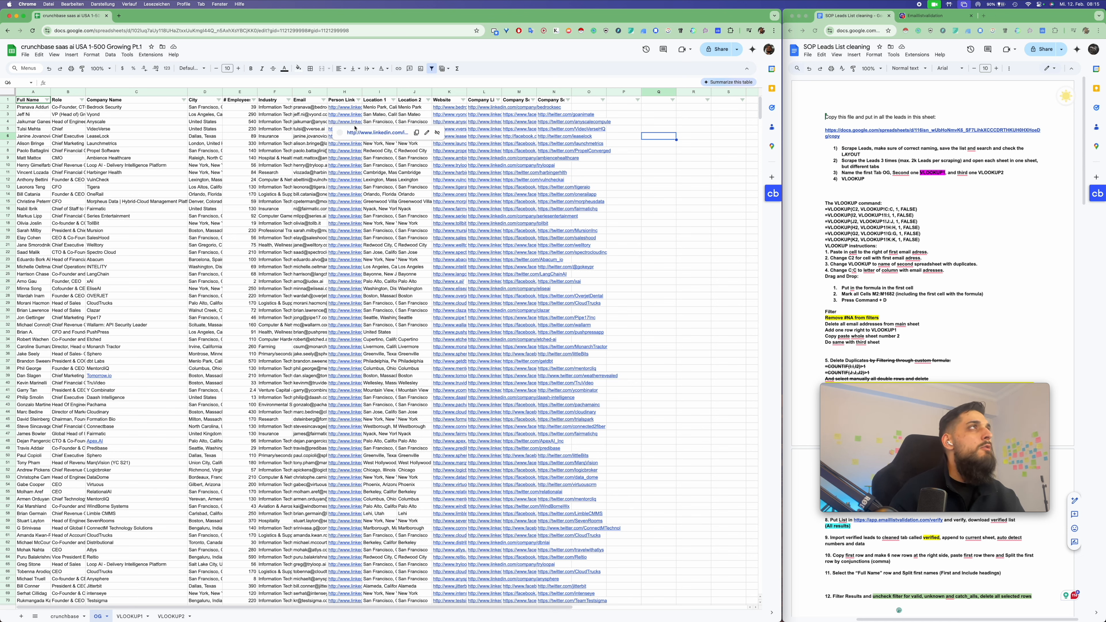
pyautogui.click(26, 54)
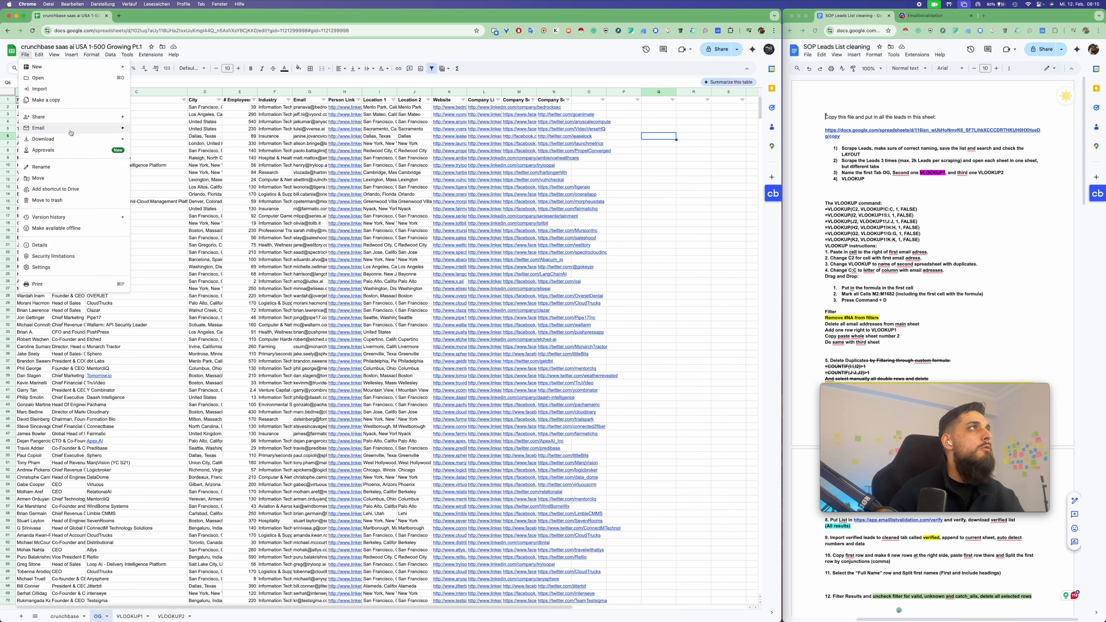
pyautogui.moveTo(78, 144)
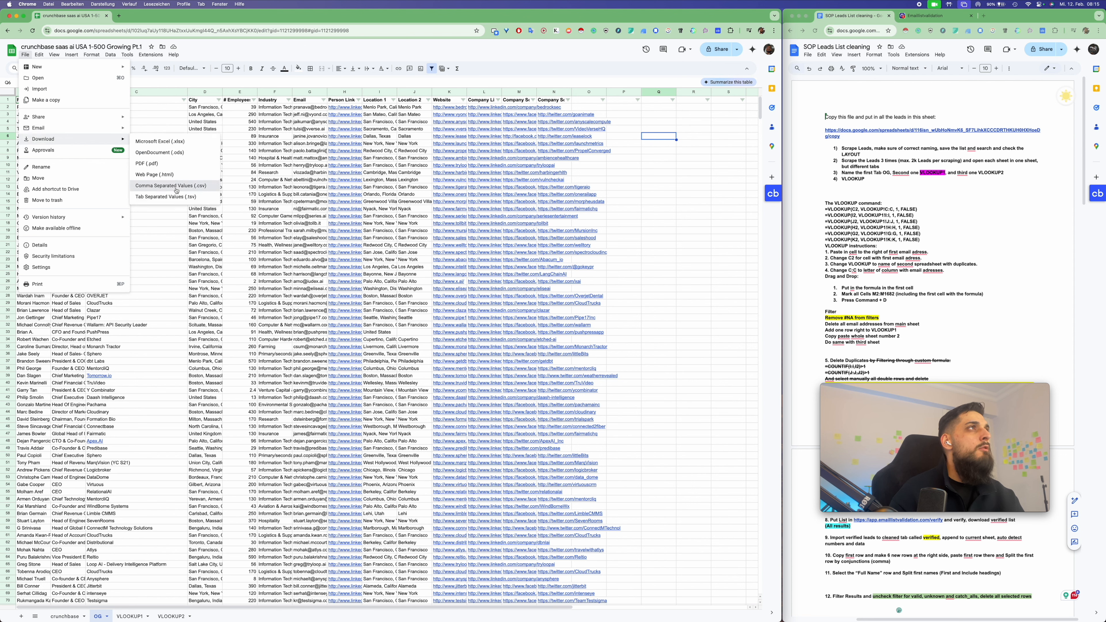
pyautogui.click(198, 187)
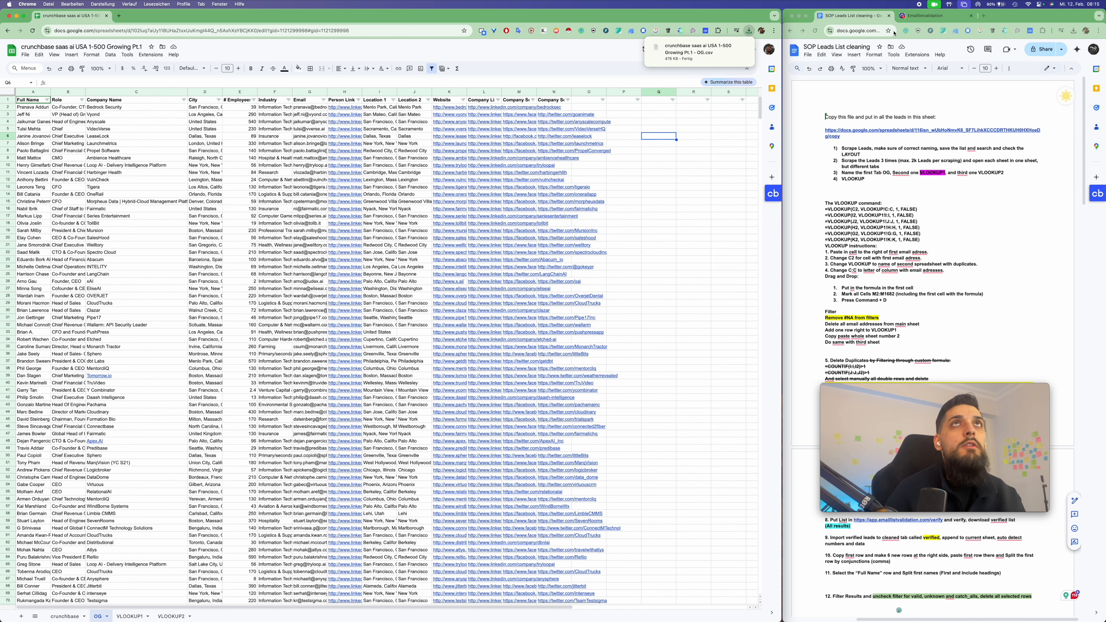
# Upload the downloaded OG CSV to EmailListValidation as a new email list
pyautogui.click(915, 22)
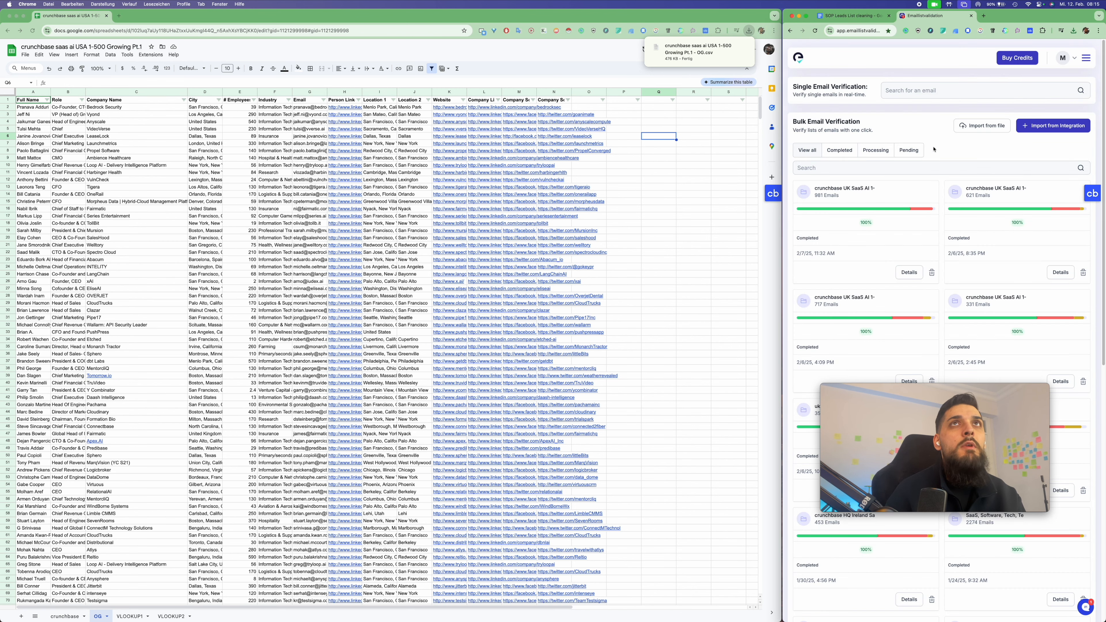
pyautogui.click(984, 127)
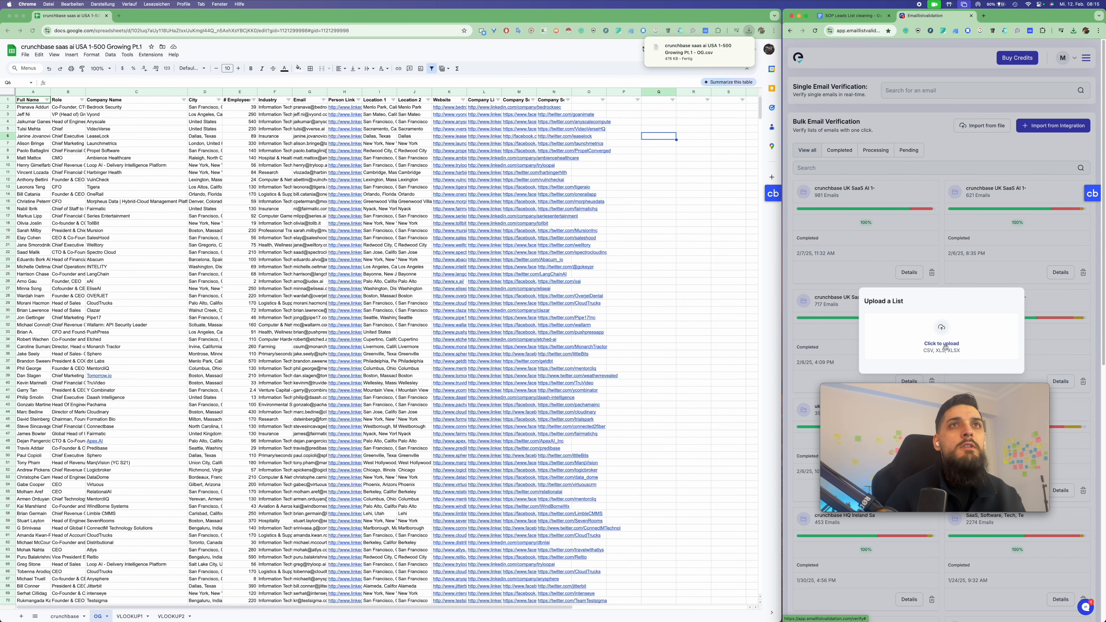
pyautogui.click(944, 345)
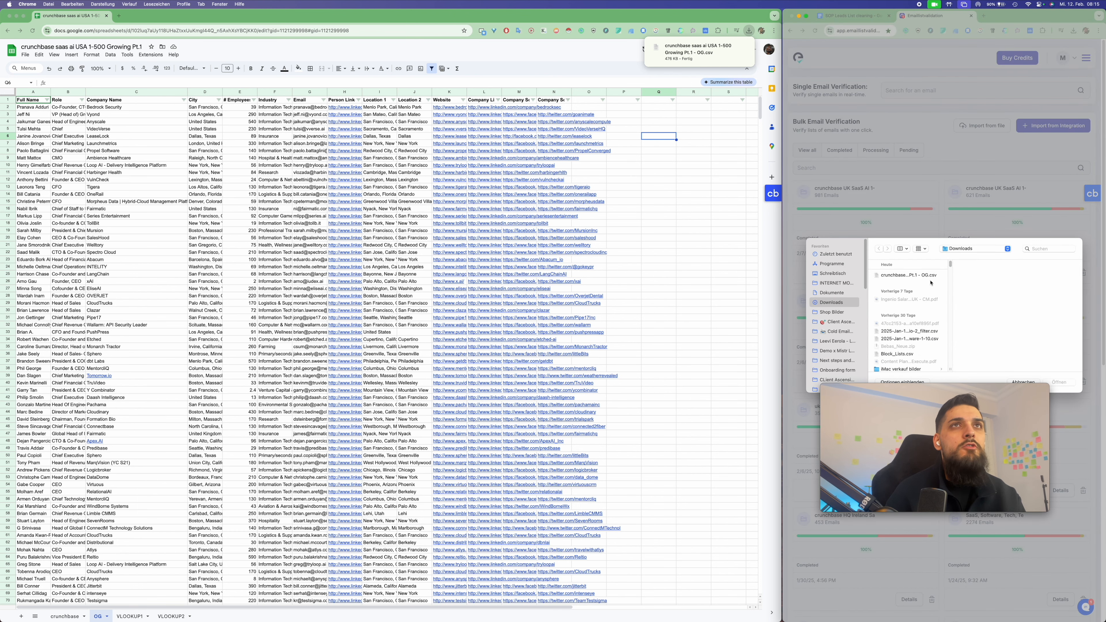
pyautogui.click(924, 276)
pyautogui.press('Return')
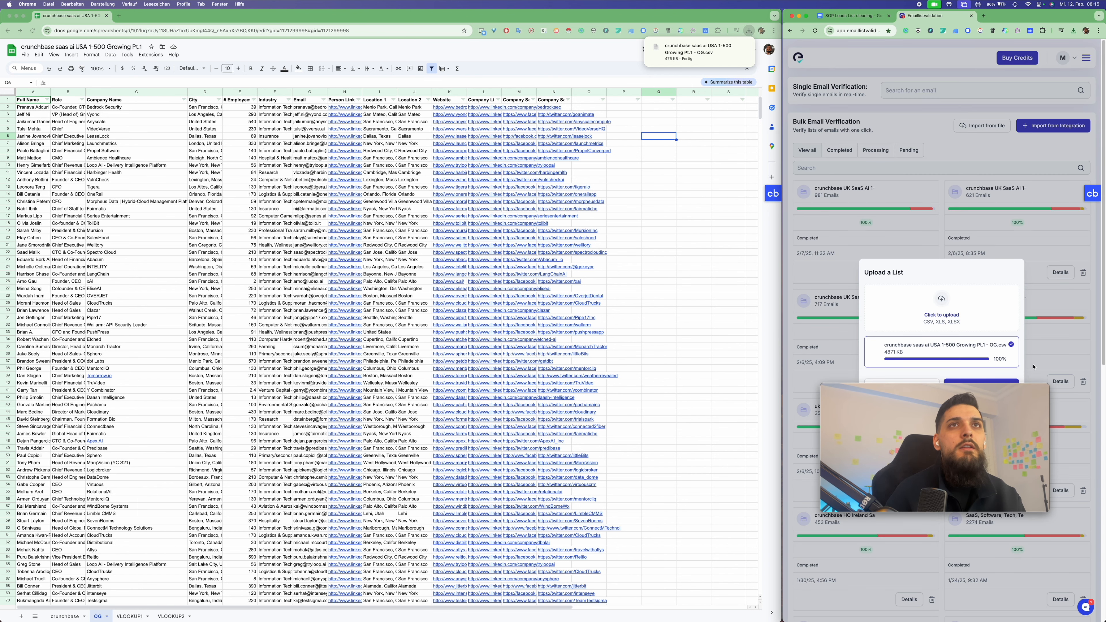
pyautogui.click(1000, 382)
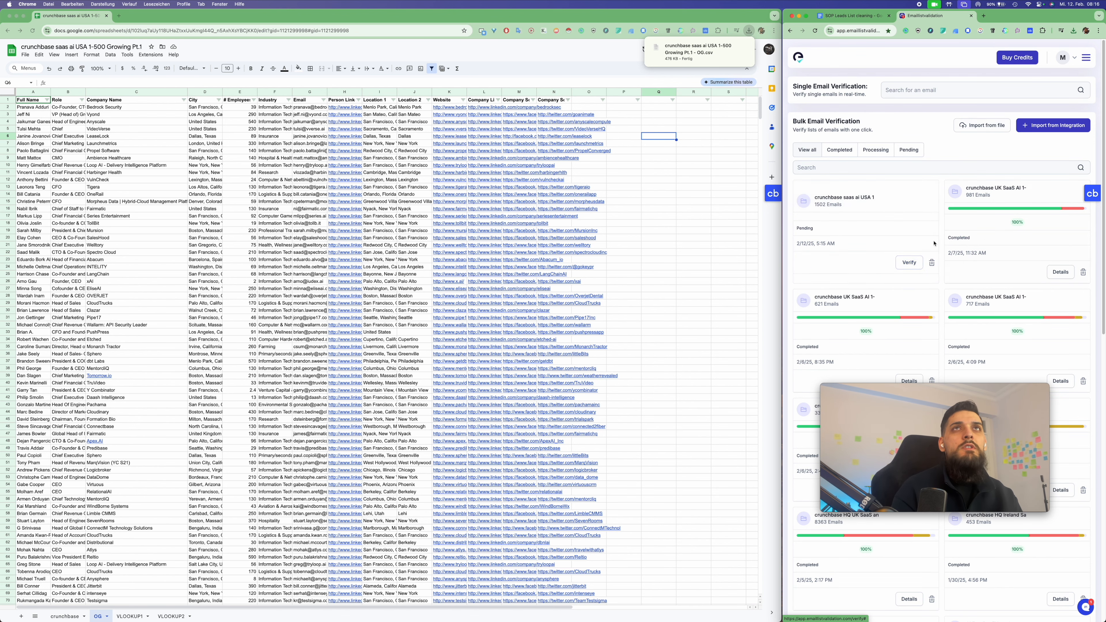
# Verify the uploaded list and view the crunchbase saas ai USA 1 results
pyautogui.click(904, 263)
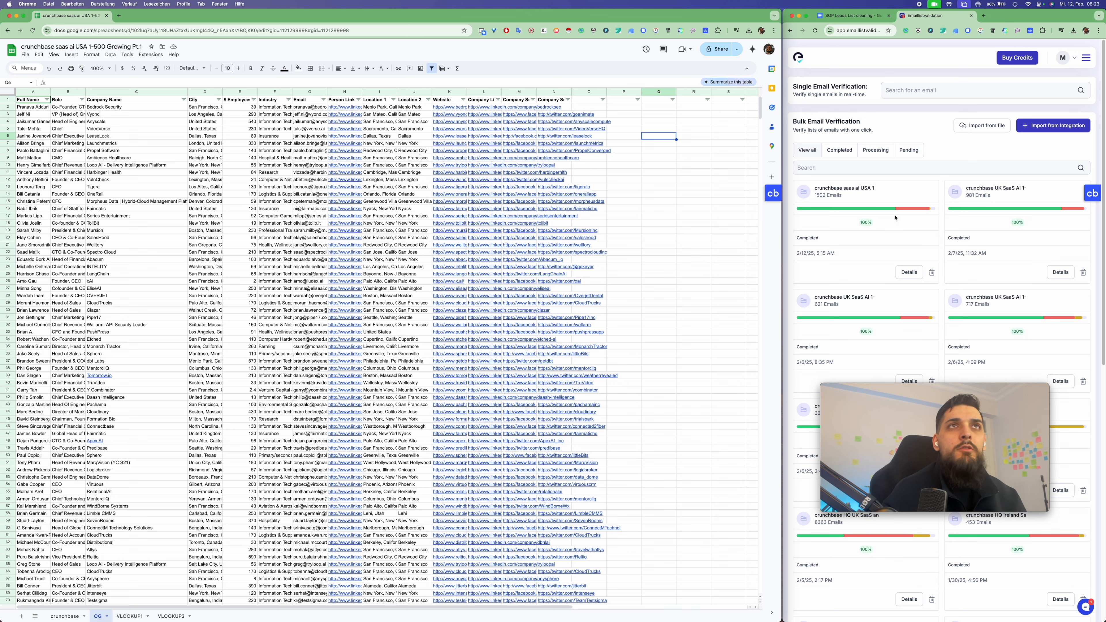
pyautogui.click(906, 274)
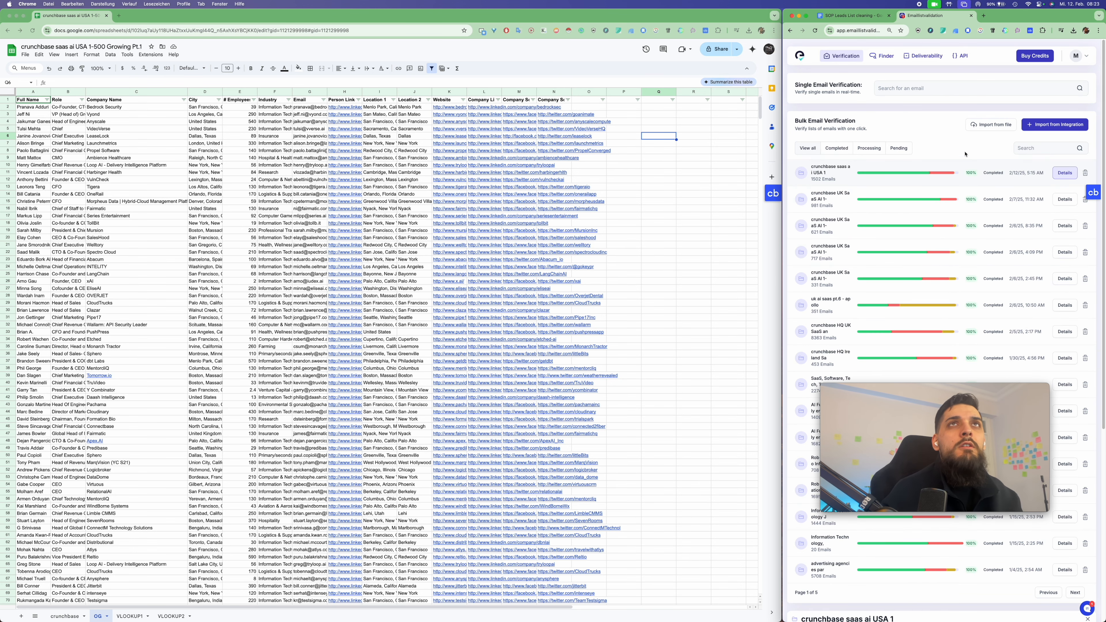
pyautogui.click(1062, 173)
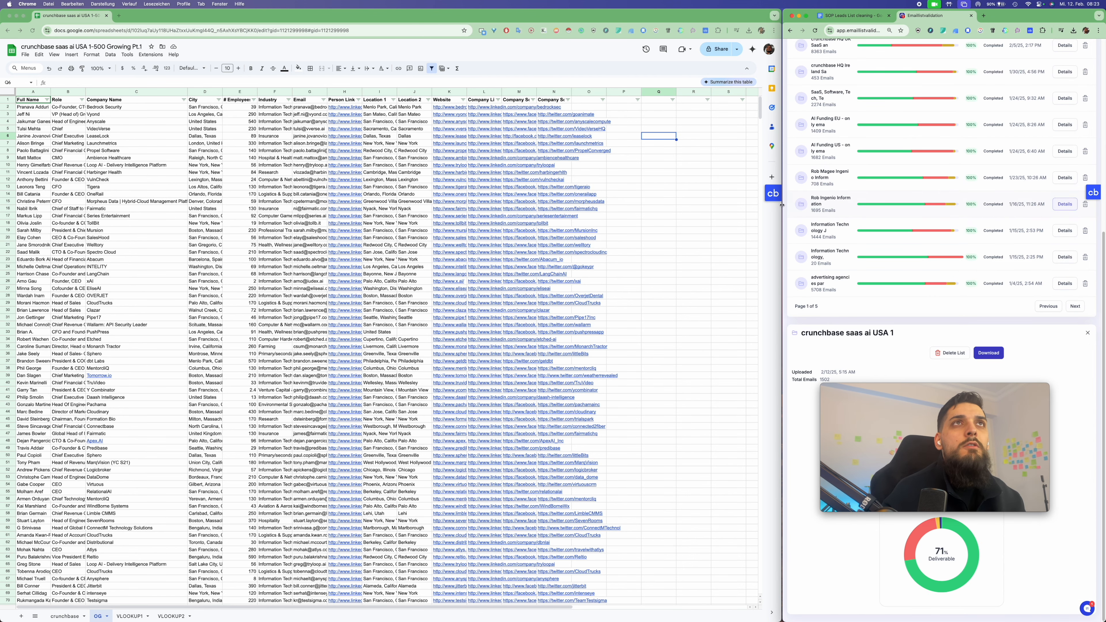
pyautogui.moveTo(784, 206); pyautogui.dragTo(661, 210)
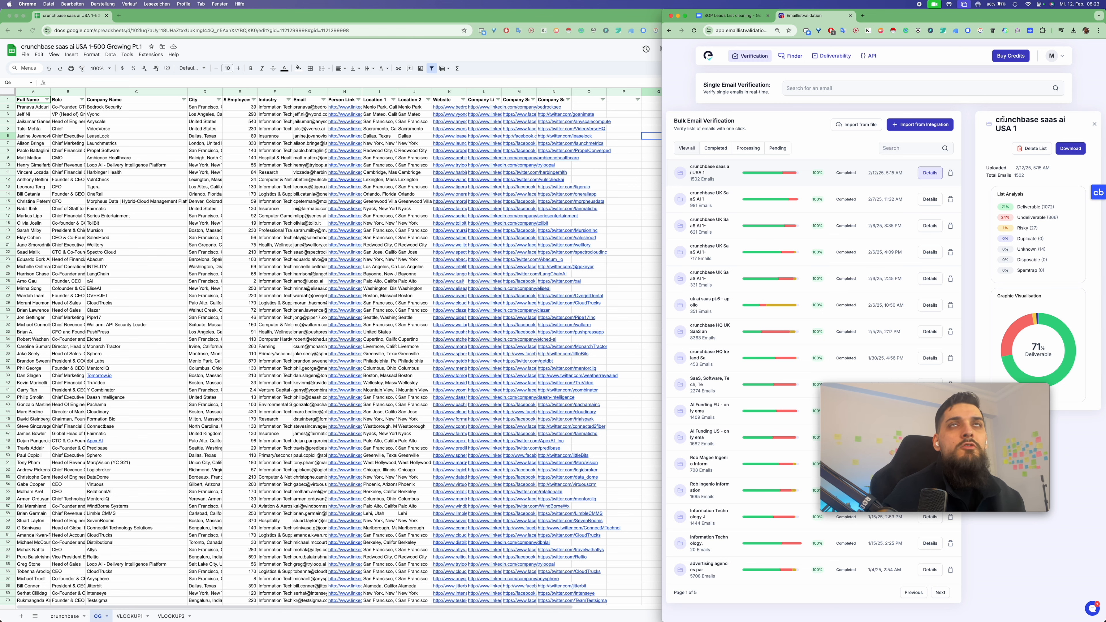
# Export all results for crunchbase saas ai USA 1 as a CSV, then close the export settings
pyautogui.click(1072, 152)
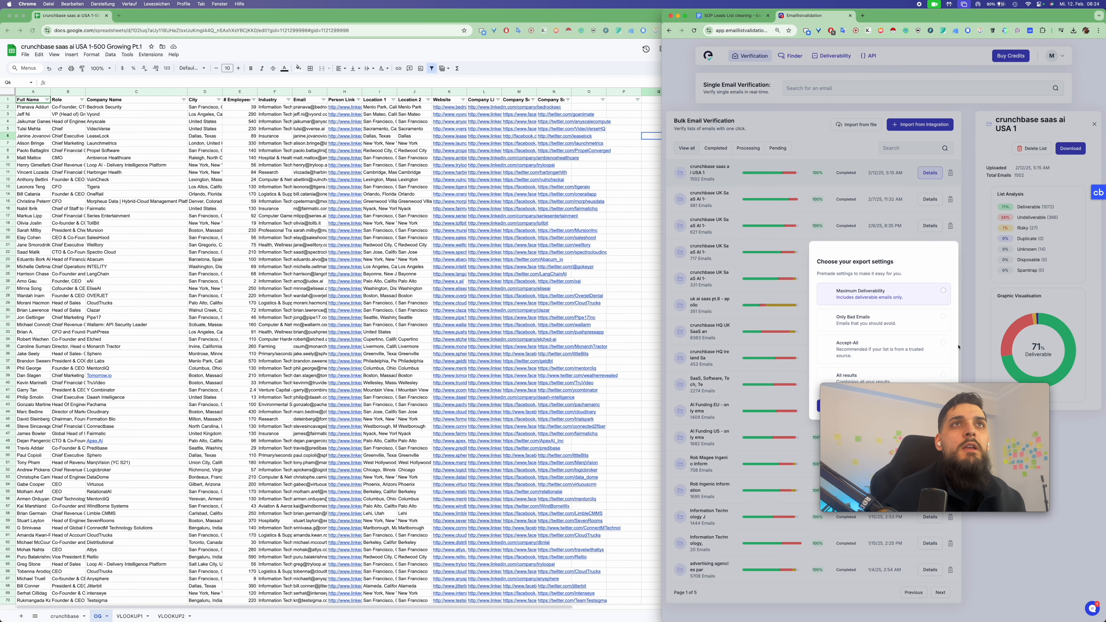
pyautogui.click(896, 380)
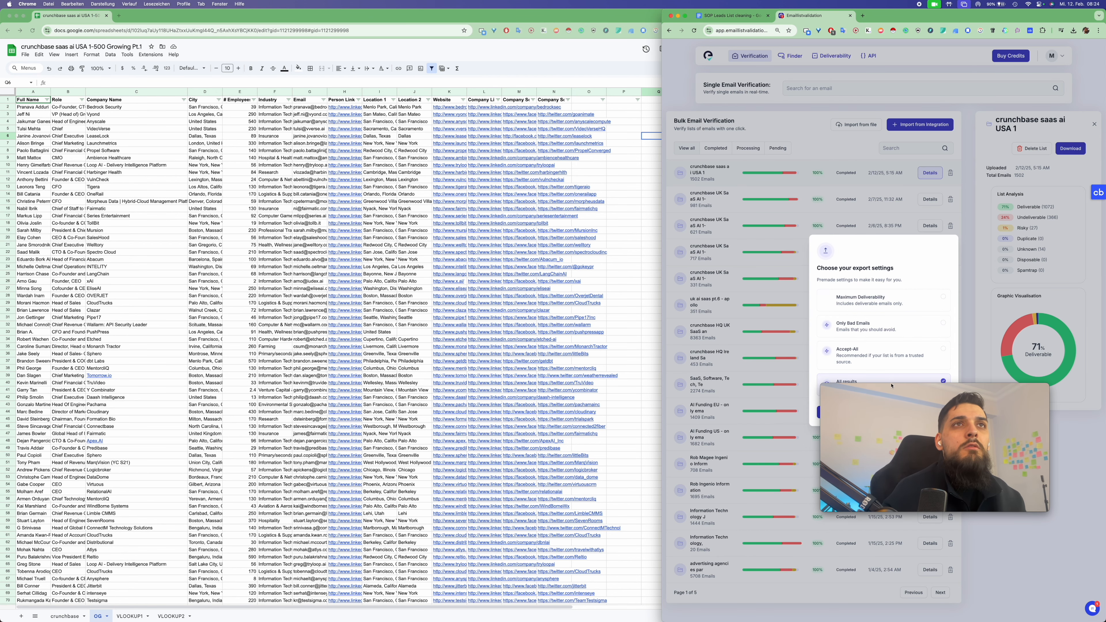
pyautogui.moveTo(888, 394); pyautogui.dragTo(887, 440)
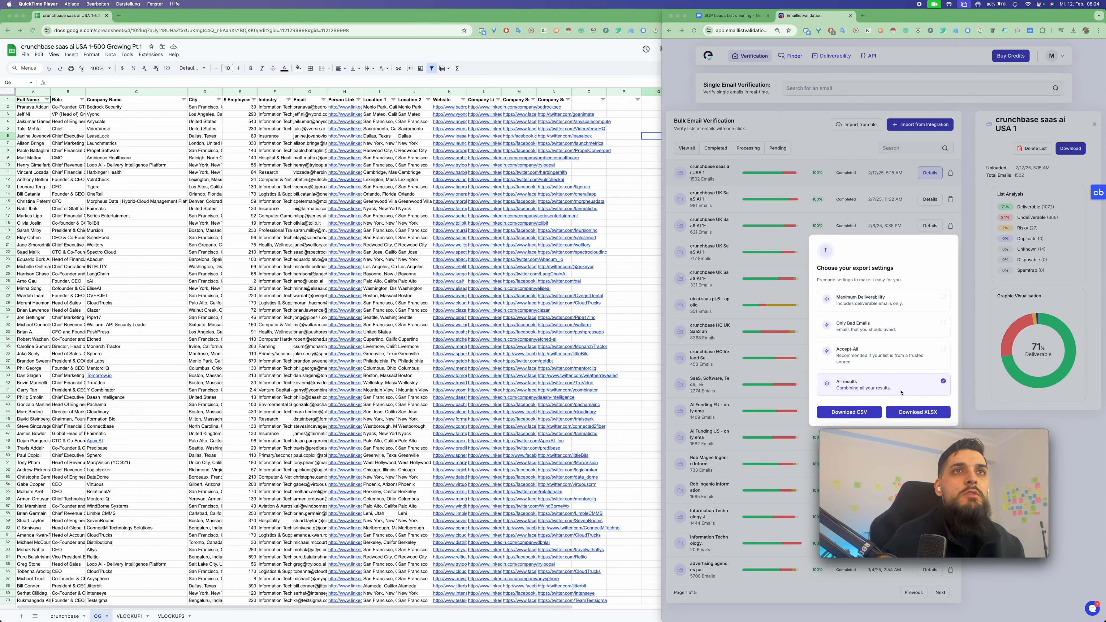
pyautogui.click(849, 412)
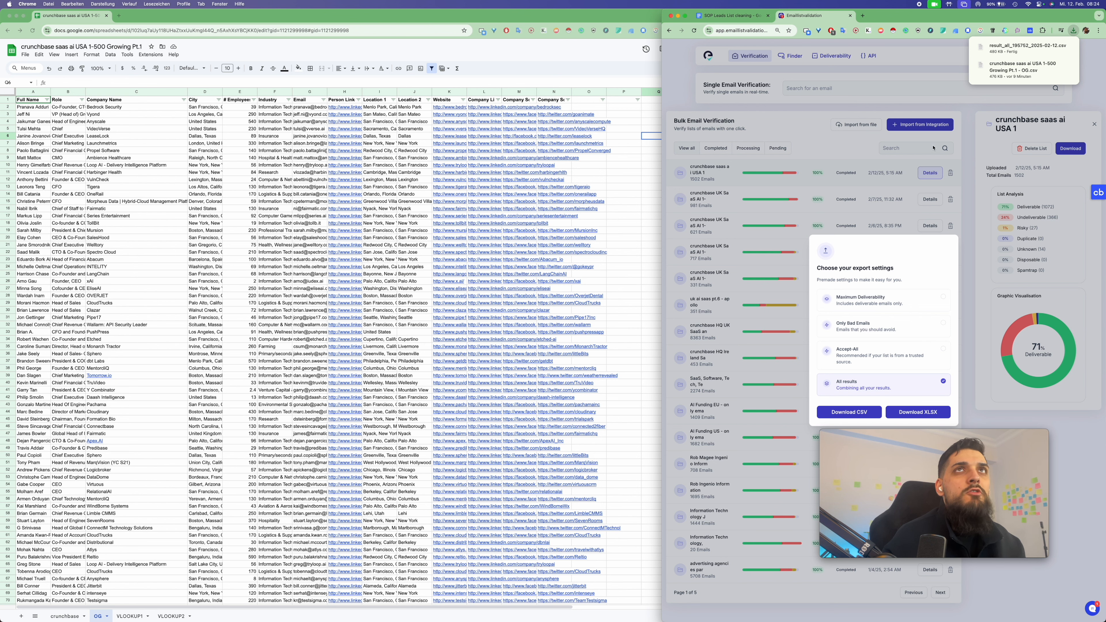
pyautogui.click(737, 92)
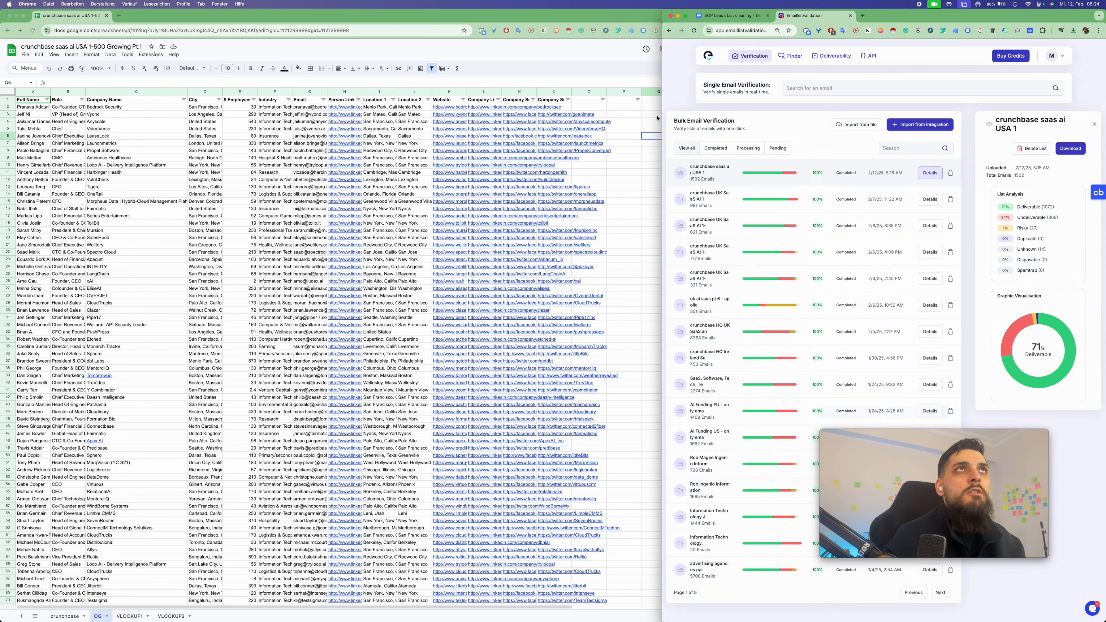
pyautogui.moveTo(661, 110); pyautogui.dragTo(781, 108)
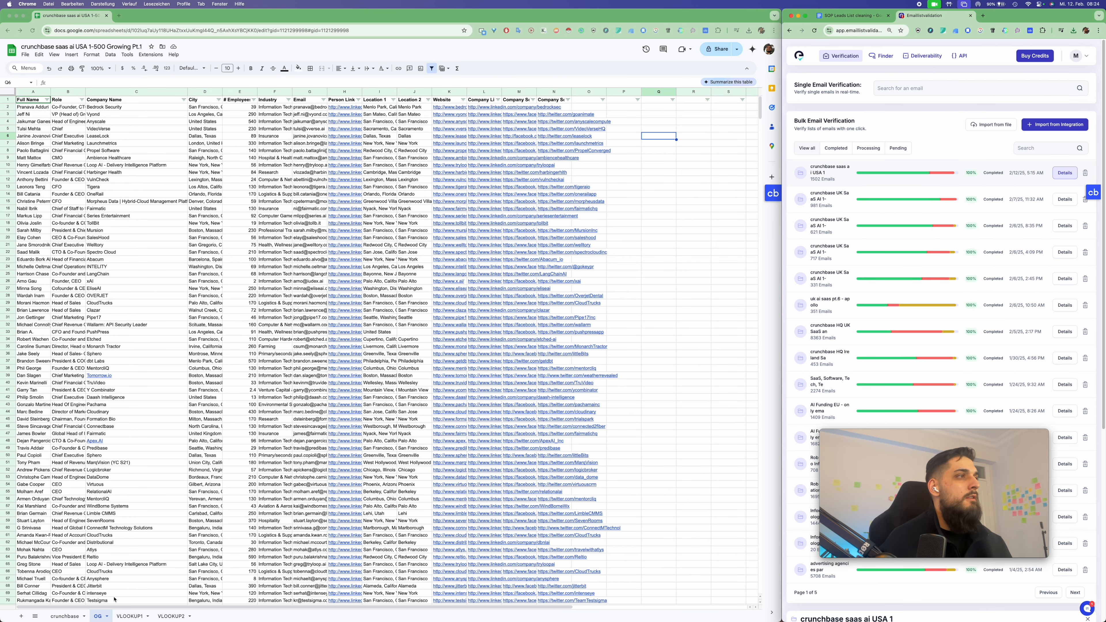
# Add a new blank sheet and name it 'verified'
pyautogui.click(21, 617)
pyautogui.click(21, 616)
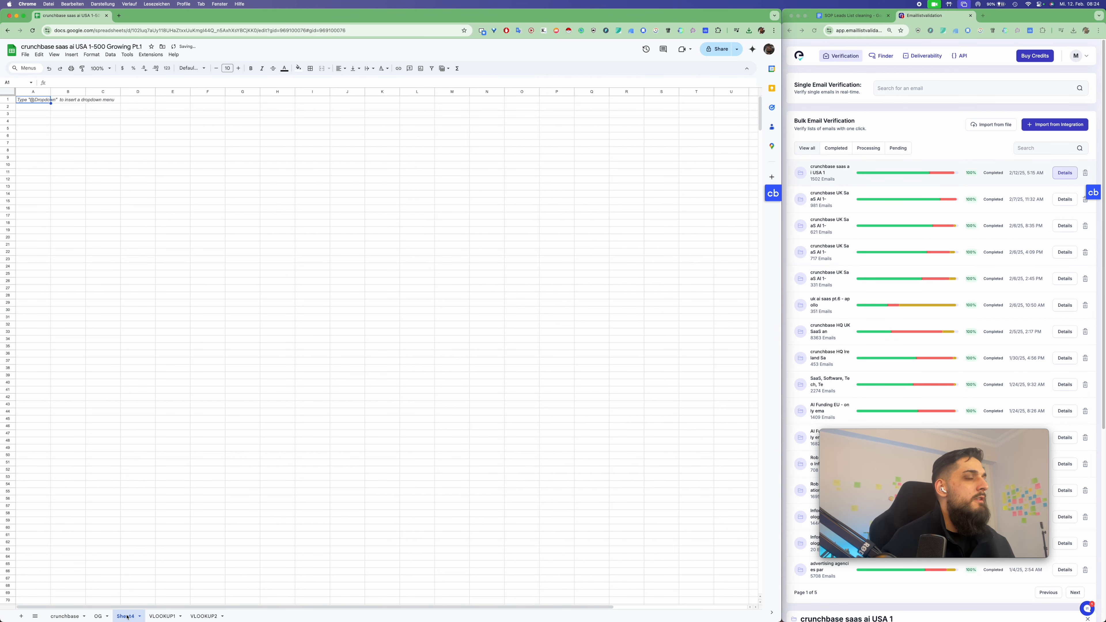
pyautogui.doubleClick(126, 616)
pyautogui.write('veri')
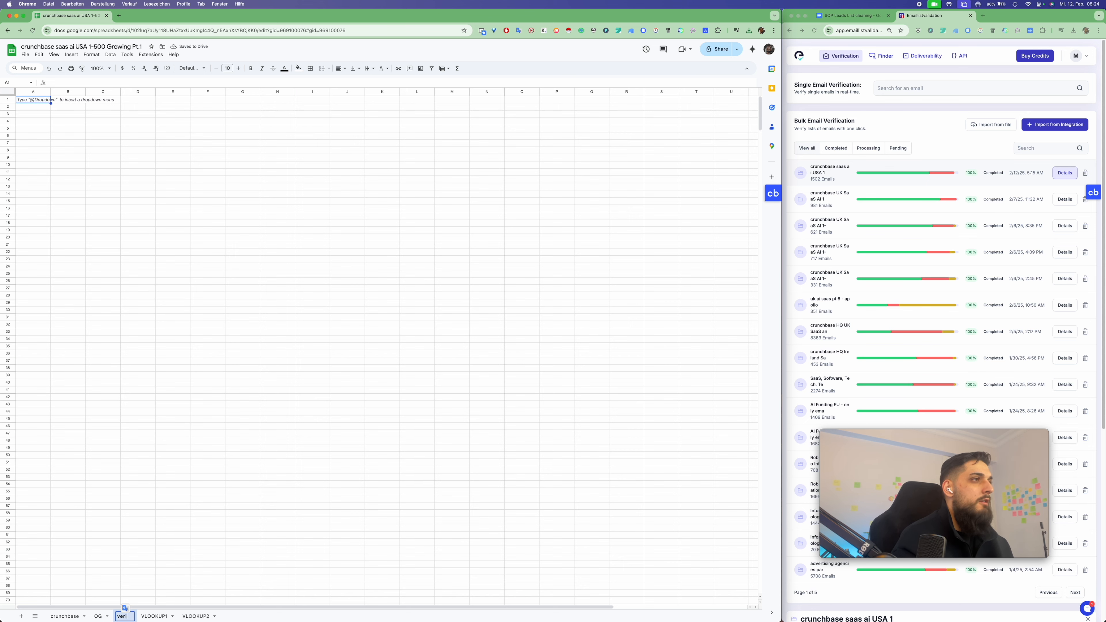
pyautogui.write('fied')
pyautogui.press('Return')
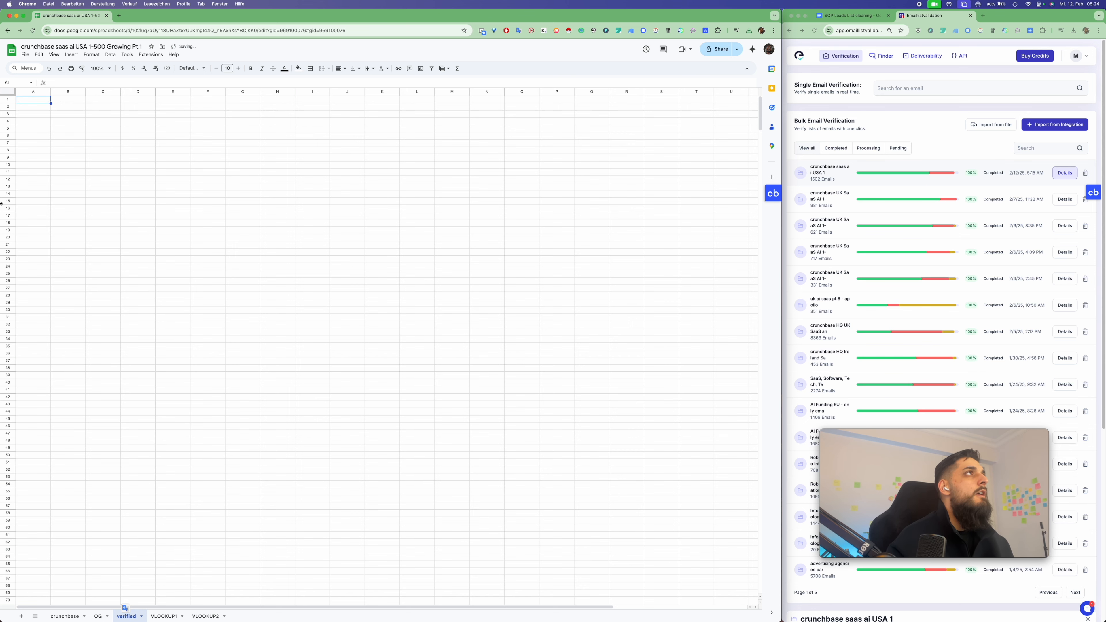
# Import the verification results CSV, appending it to the current sheet
pyautogui.click(25, 54)
pyautogui.click(39, 89)
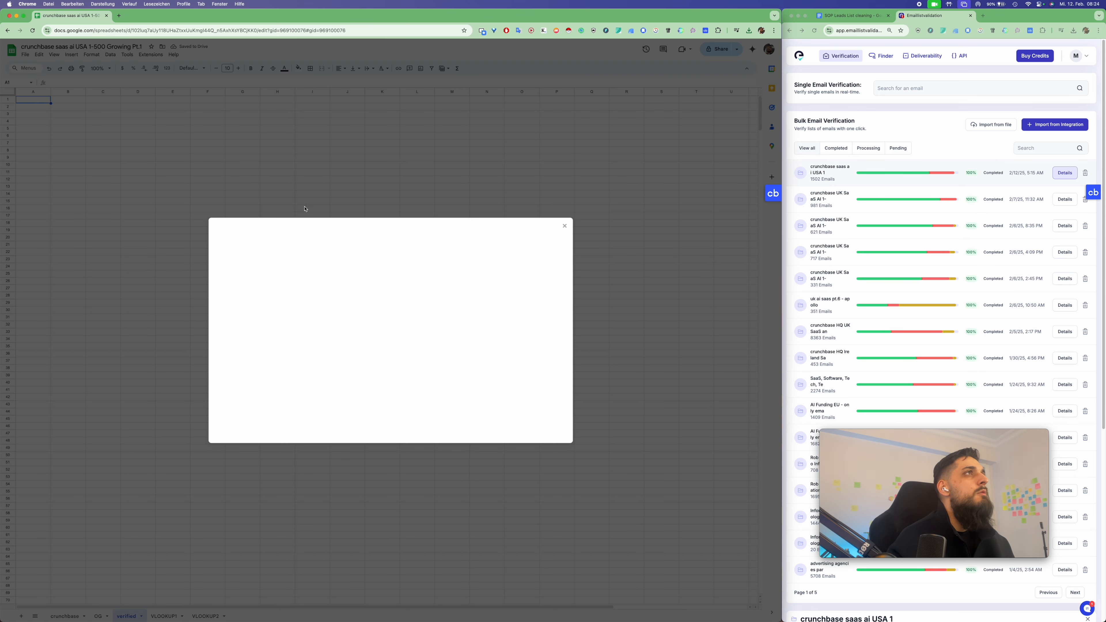
pyautogui.click(375, 253)
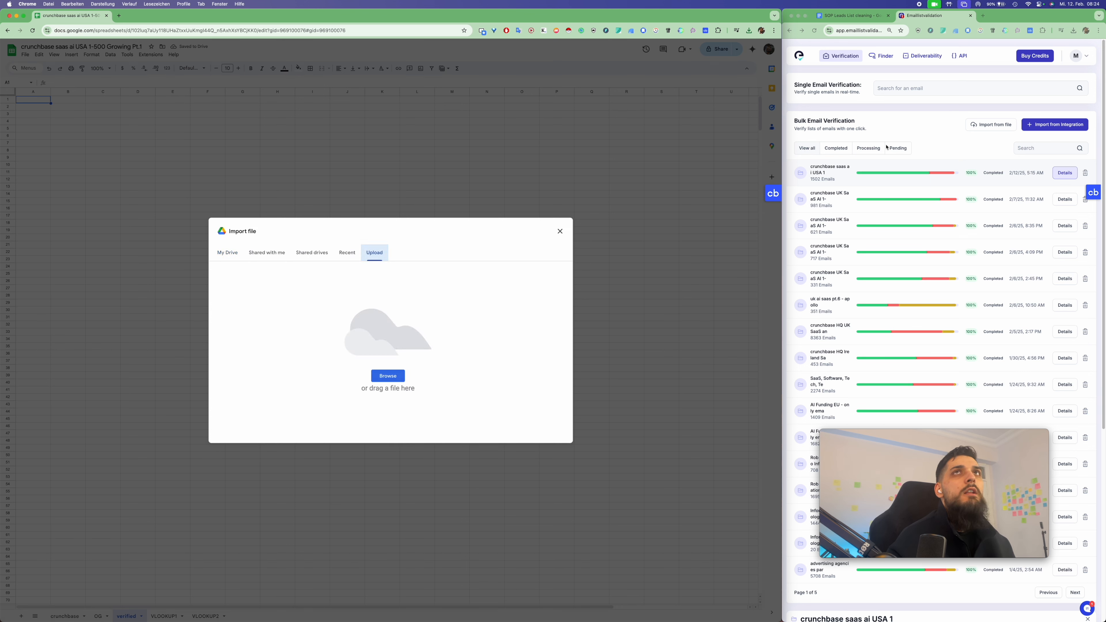
pyautogui.click(1073, 30)
pyautogui.moveTo(1001, 61); pyautogui.dragTo(348, 333)
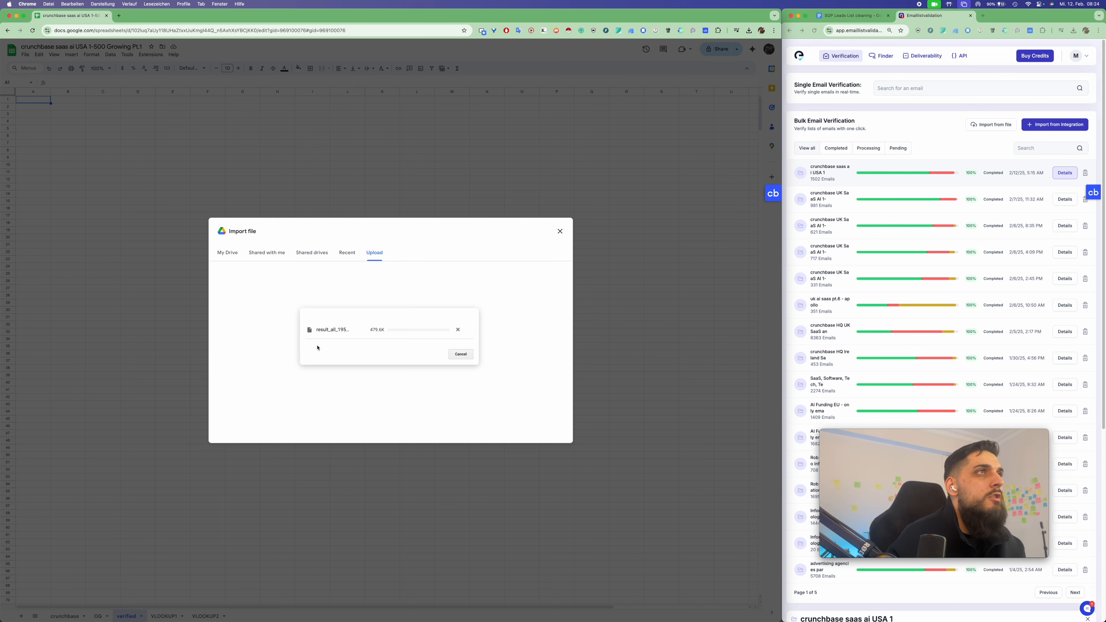
pyautogui.click(340, 333)
pyautogui.click(363, 377)
pyautogui.press('Return')
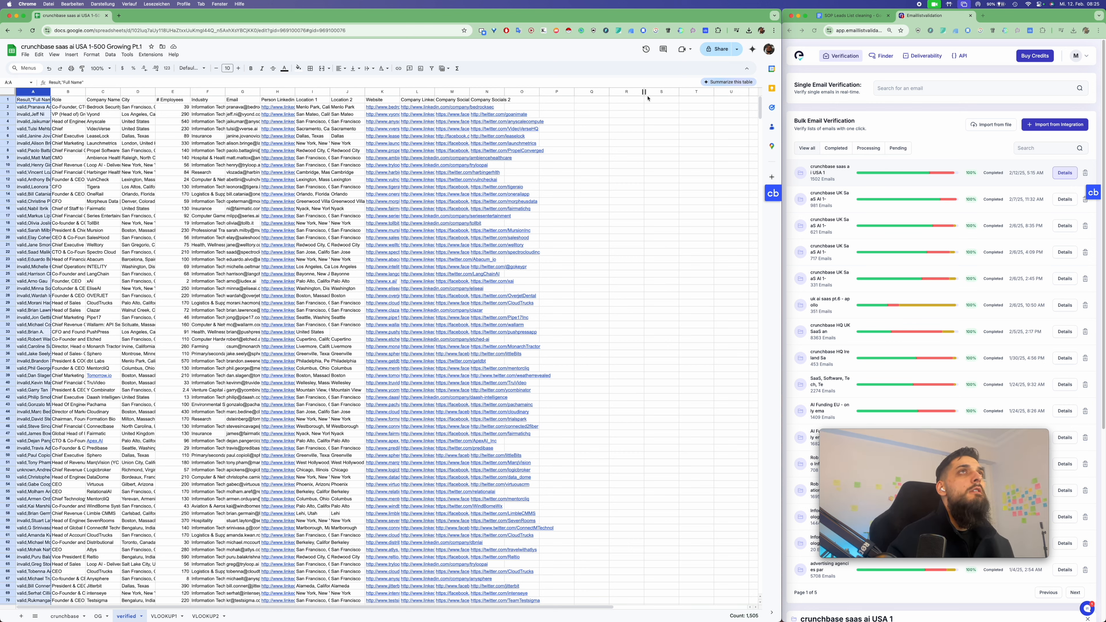
# Paste column A's data into empty column S and widen column S
pyautogui.click(662, 93)
pyautogui.hotkey('ctrl', 'v')
pyautogui.moveTo(679, 91); pyautogui.dragTo(702, 90)
pyautogui.click(626, 136)
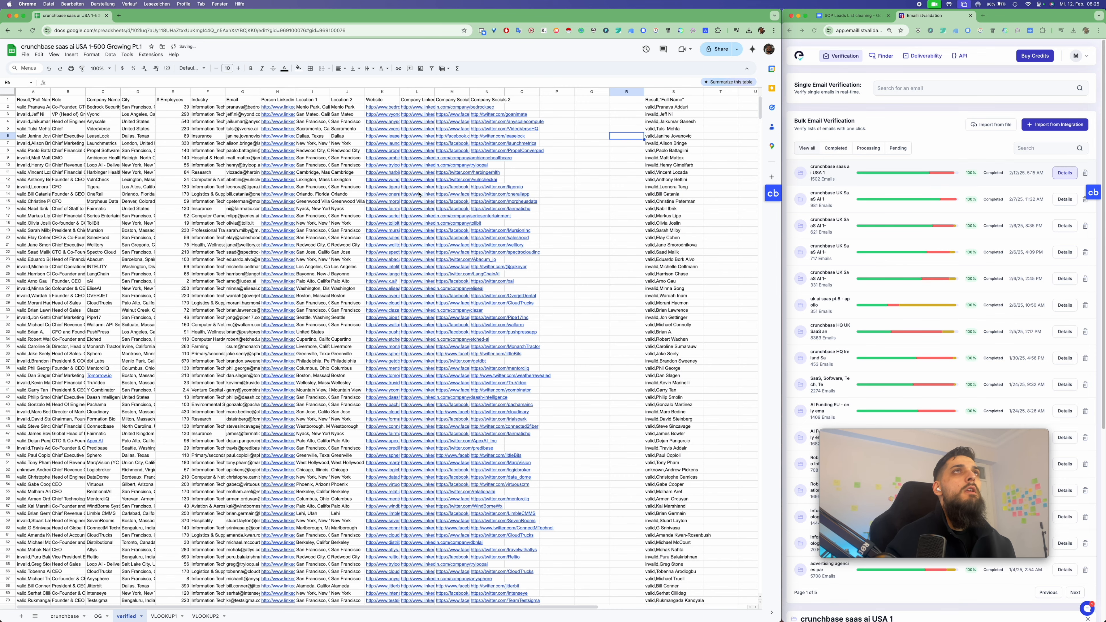
pyautogui.hscroll(3, 417, 190)
pyautogui.hscroll(1, 417, 191)
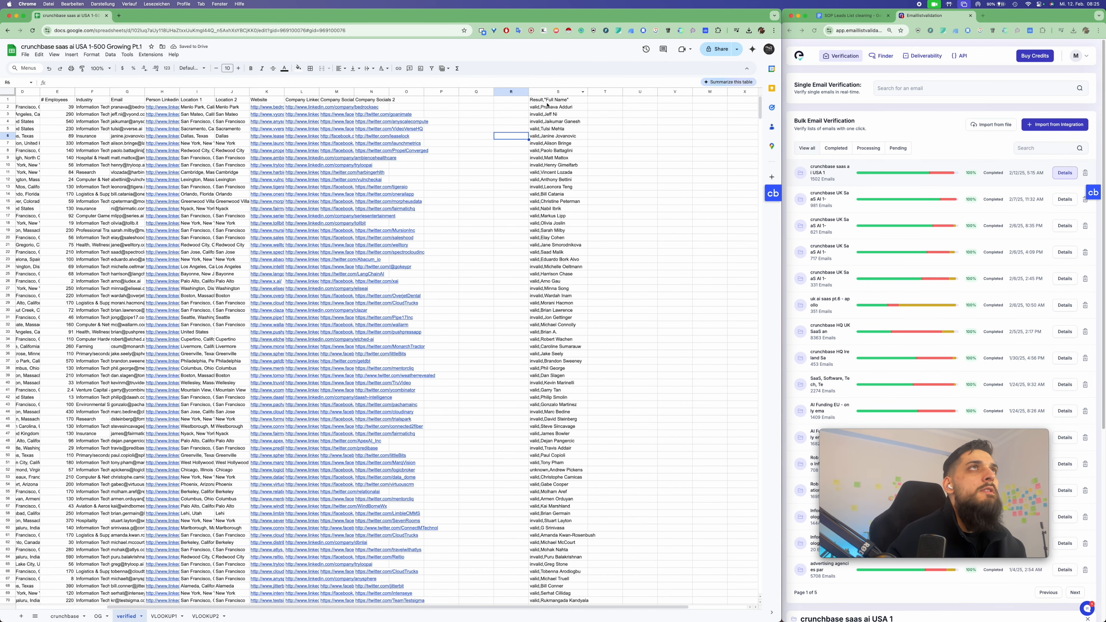
pyautogui.hscroll(-2, 549, 104)
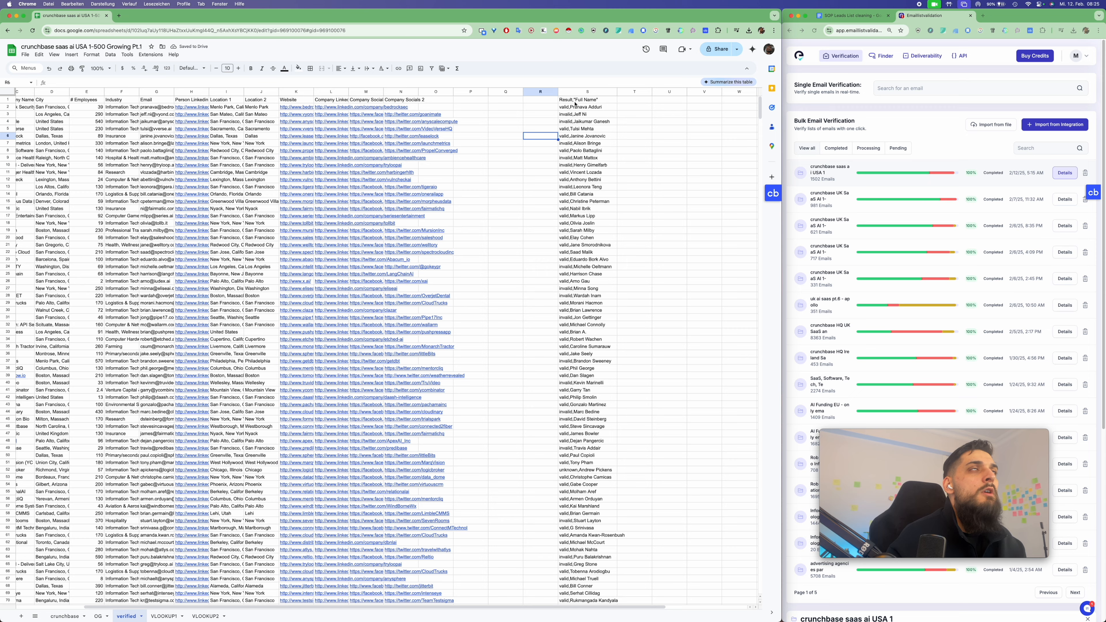
pyautogui.scroll(-10, 564, 227)
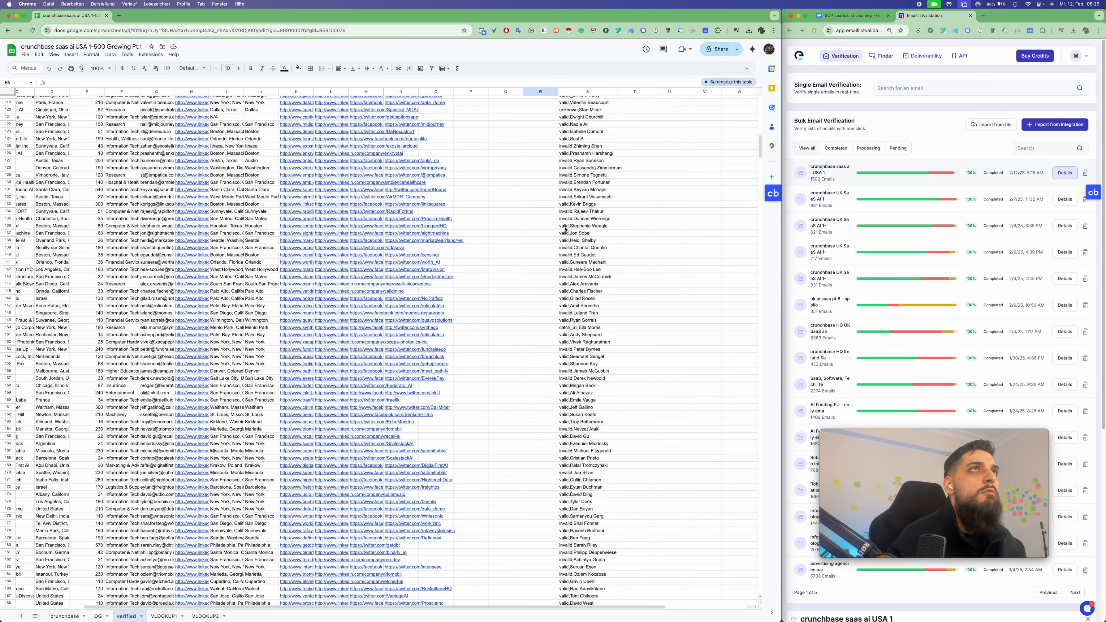
pyautogui.scroll(10, 566, 229)
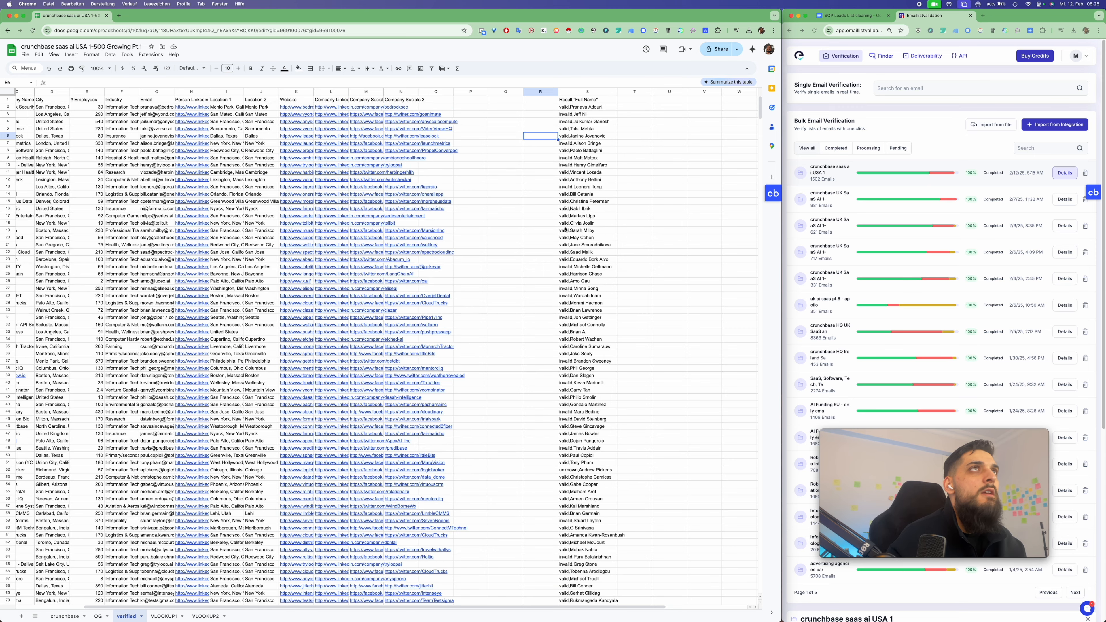
# Copy the combined Result and Full Name column into empty column U
pyautogui.click(591, 91)
pyautogui.click(151, 54)
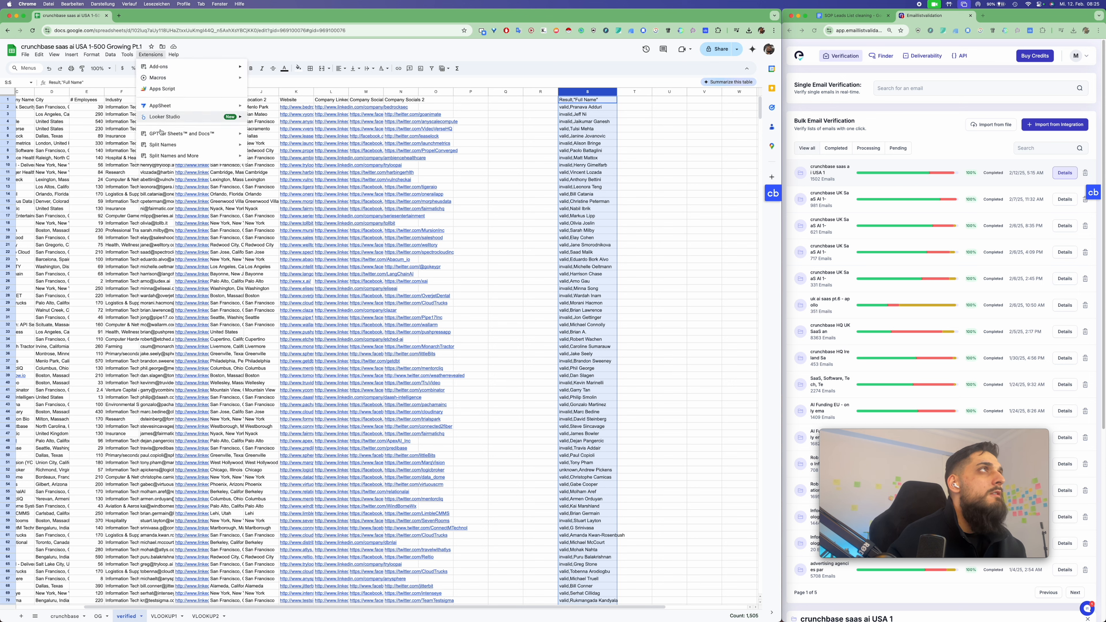
pyautogui.moveTo(251, 153)
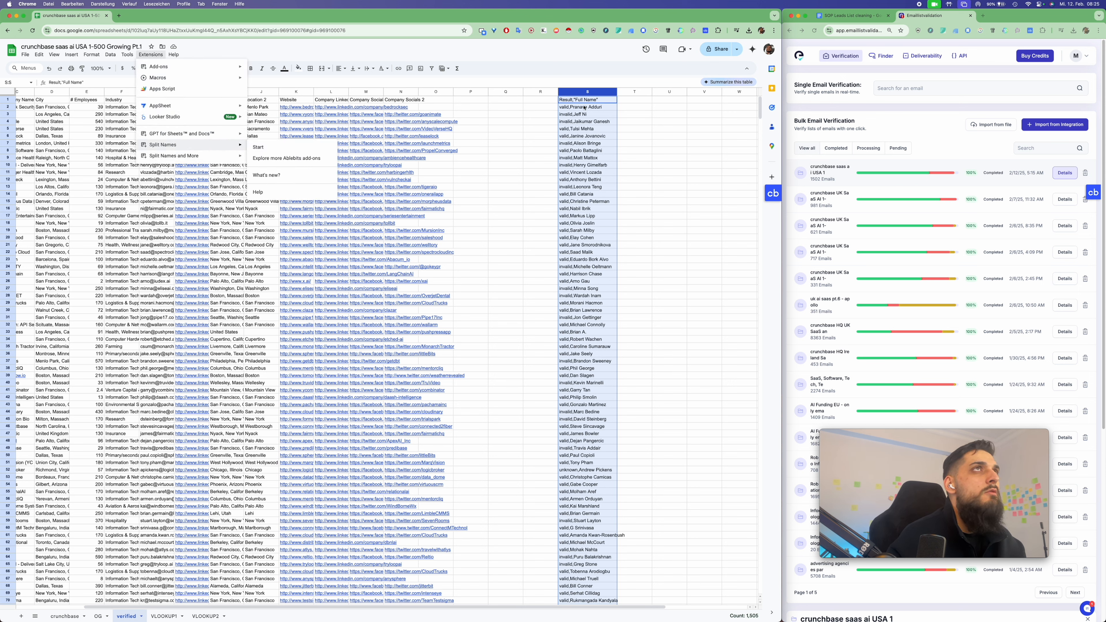
pyautogui.click(603, 124)
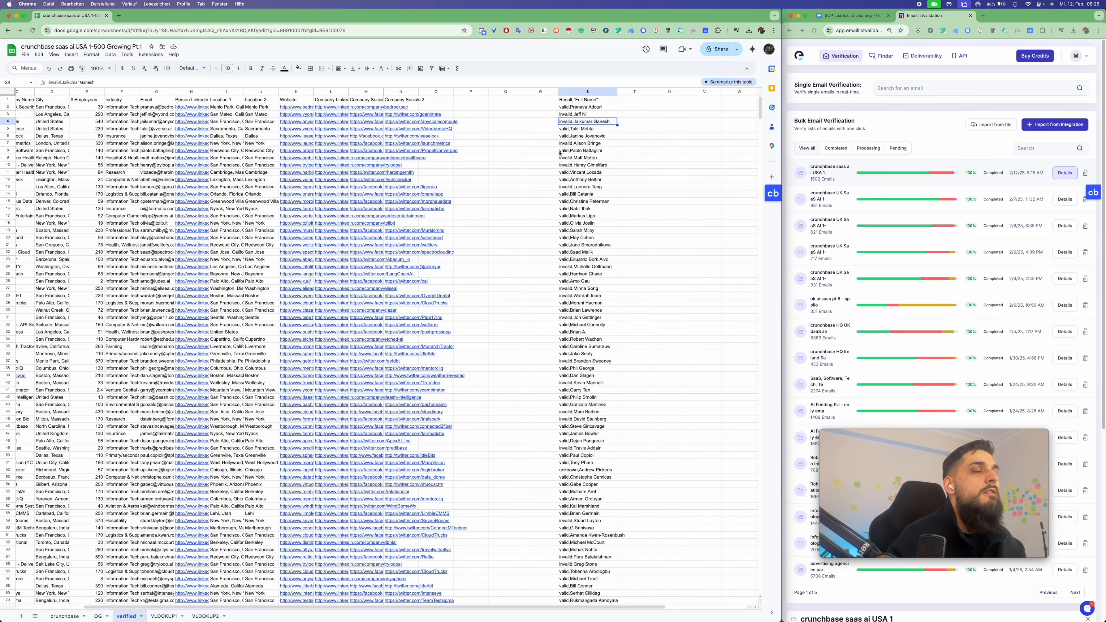
pyautogui.hscroll(3, 564, 152)
pyautogui.click(493, 91)
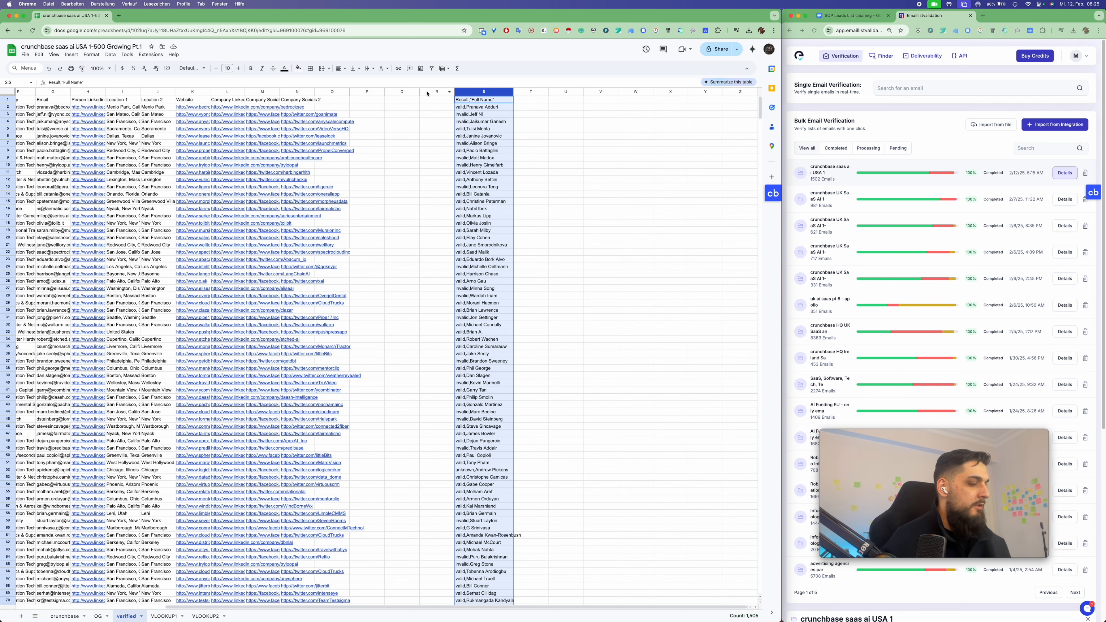
pyautogui.click(562, 92)
pyautogui.hotkey('ctrl', 'v')
pyautogui.click(531, 121)
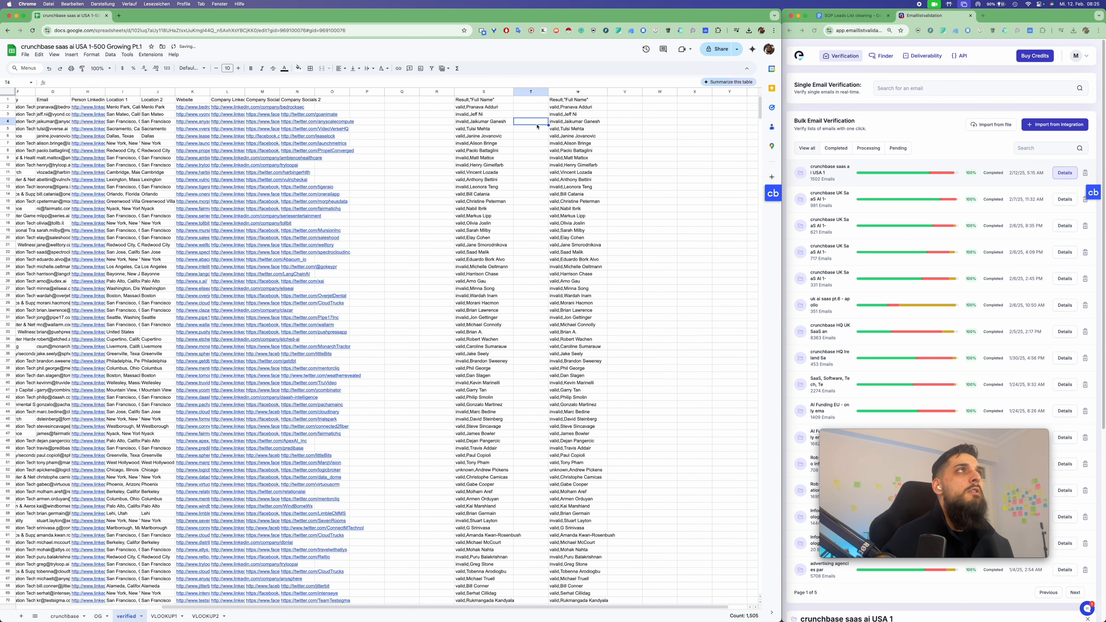
pyautogui.click(577, 92)
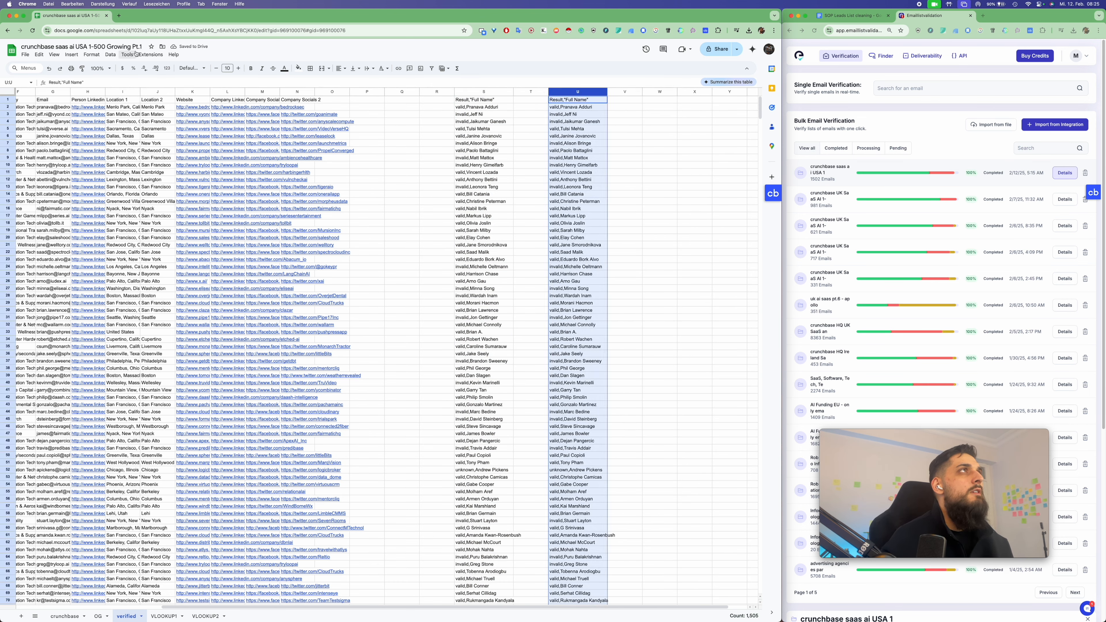
pyautogui.click(150, 56)
# Run Split Names with Include headings ticked to extract first names from column U
pyautogui.moveTo(189, 157)
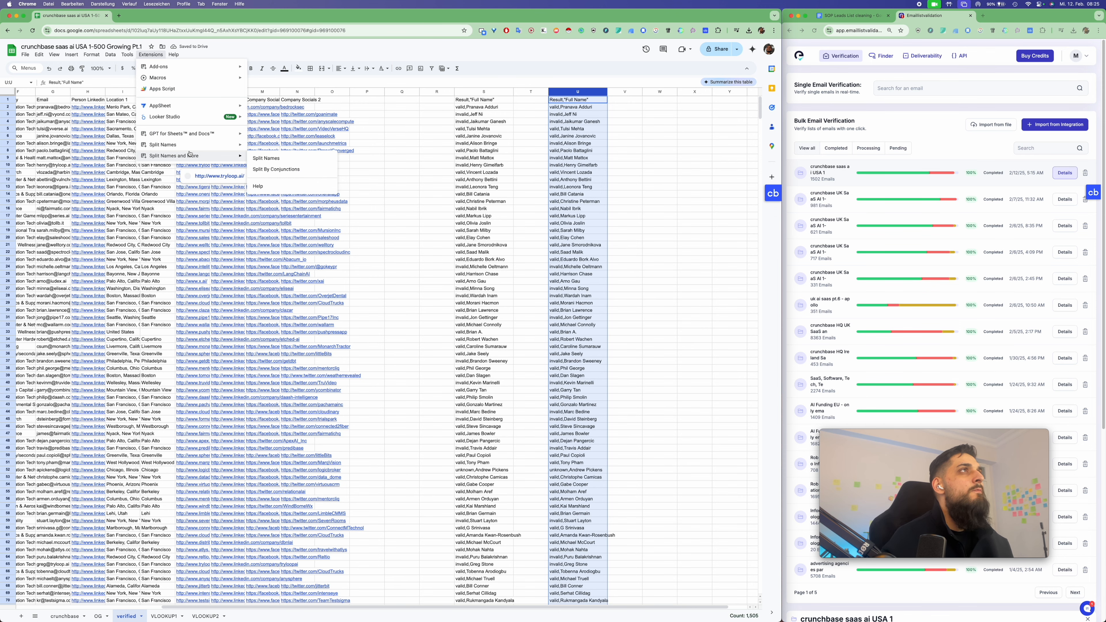
pyautogui.click(309, 160)
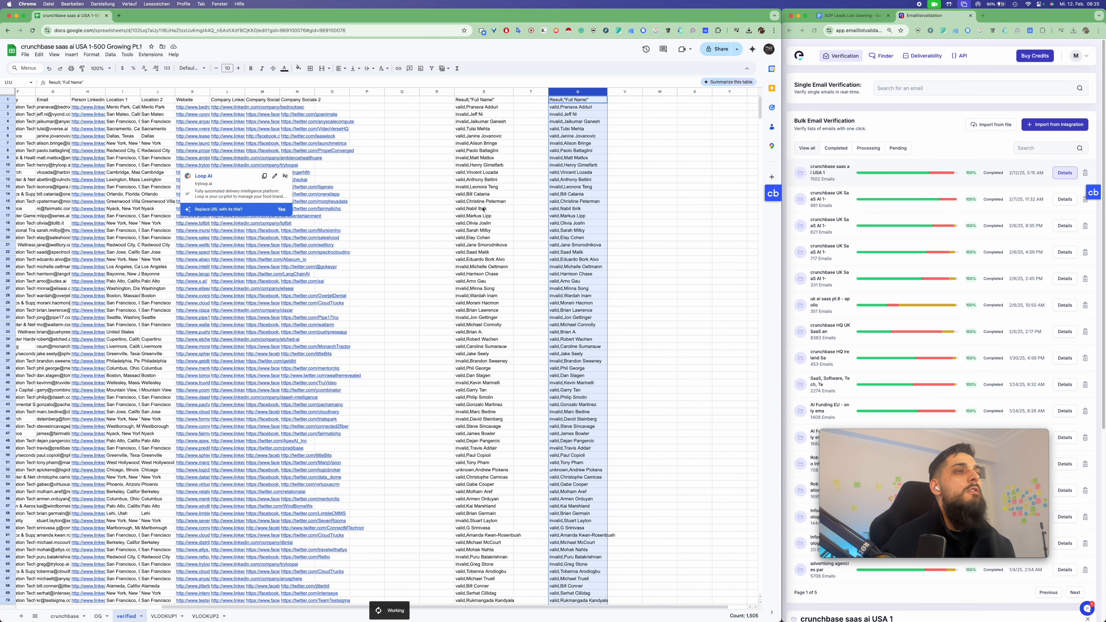
pyautogui.hscroll(2, 512, 227)
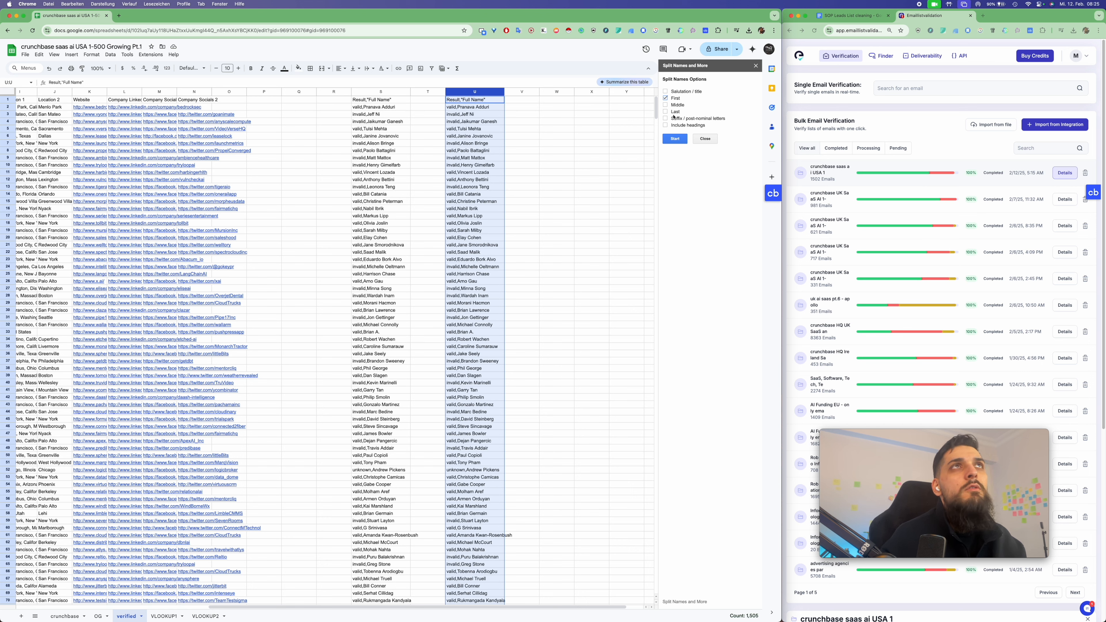
pyautogui.click(668, 126)
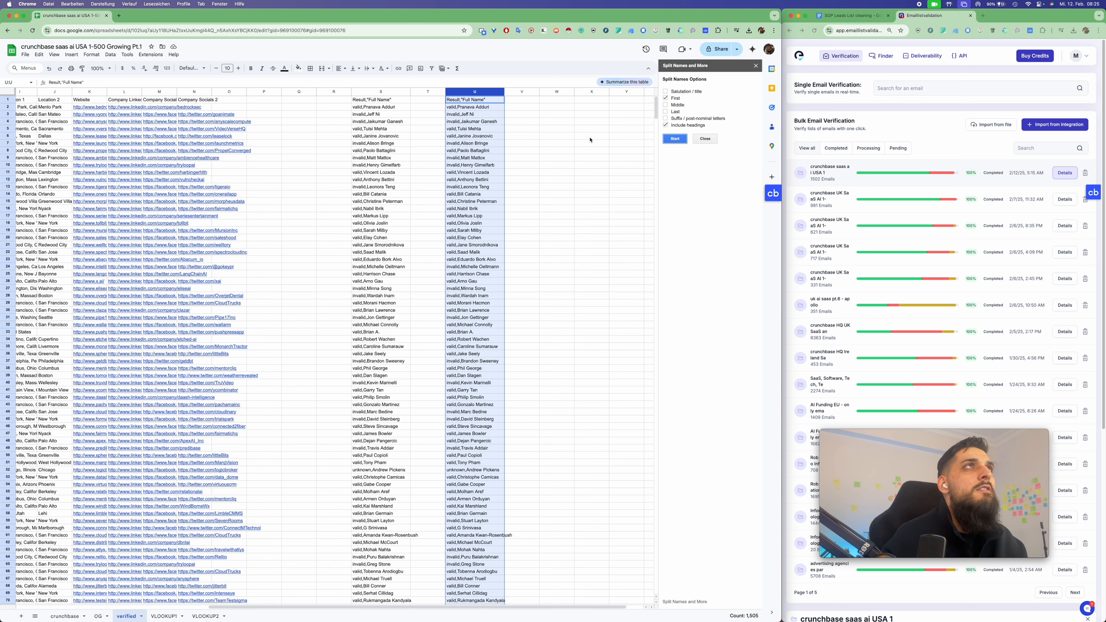
pyautogui.click(681, 140)
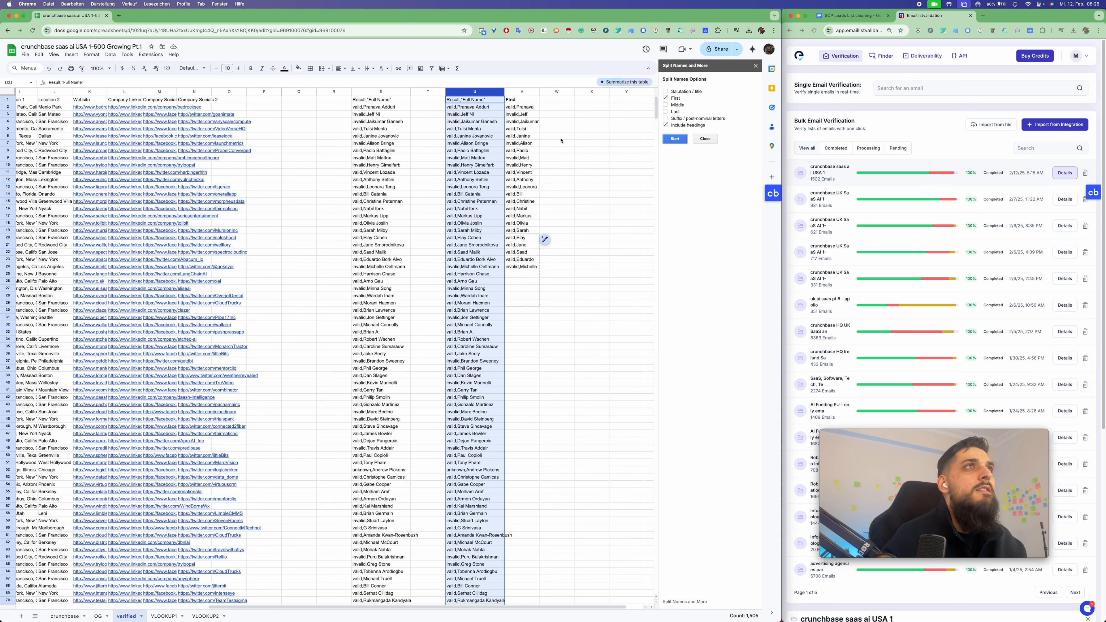
# Clear the duplicated column U
pyautogui.click(483, 93)
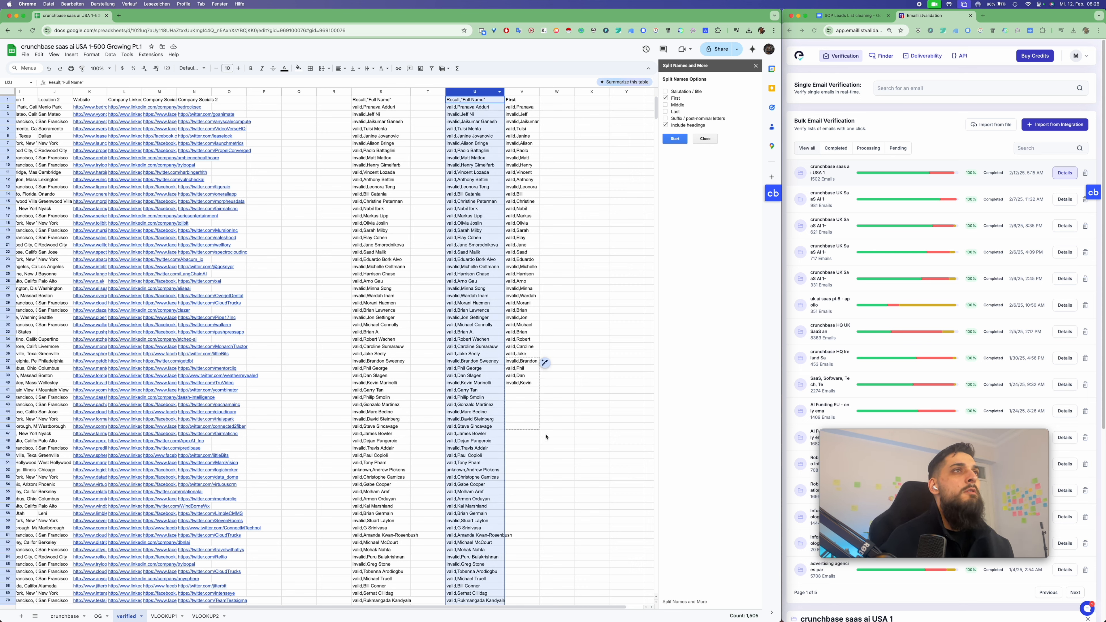
pyautogui.press('Delete')
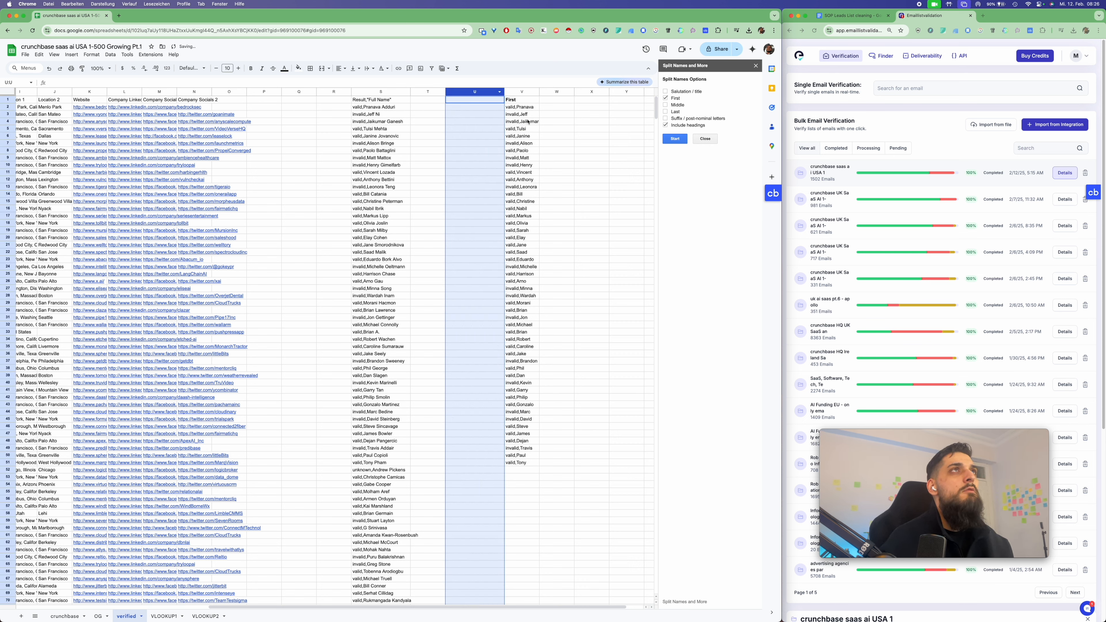
pyautogui.click(521, 92)
# Delete the extracted first names in column V and close the Split Names panel
pyautogui.press('Delete')
pyautogui.click(591, 230)
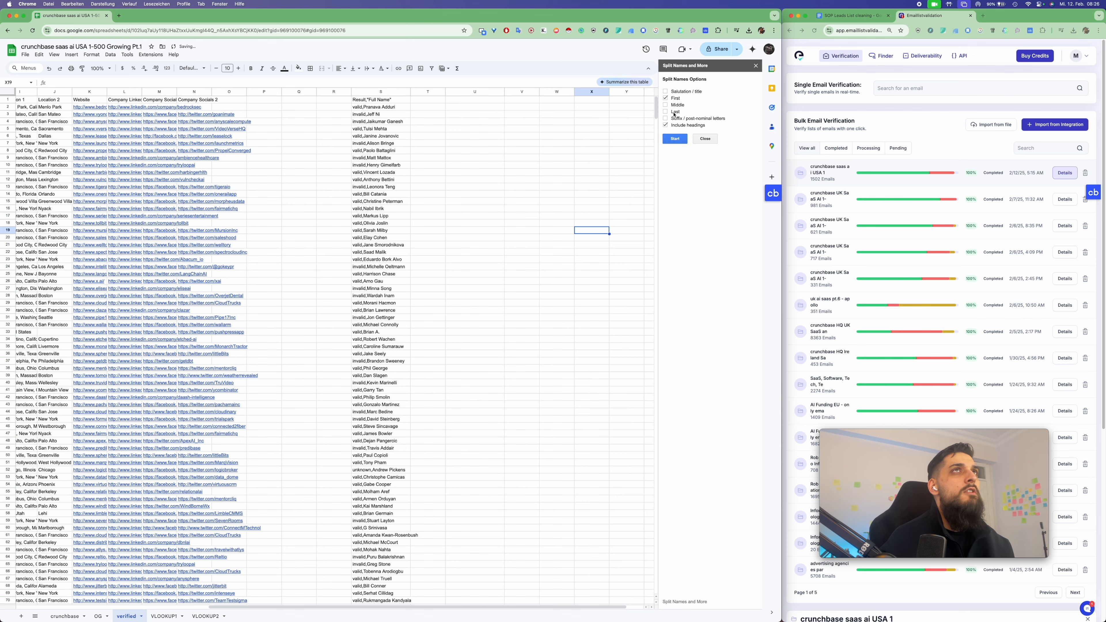
pyautogui.click(705, 138)
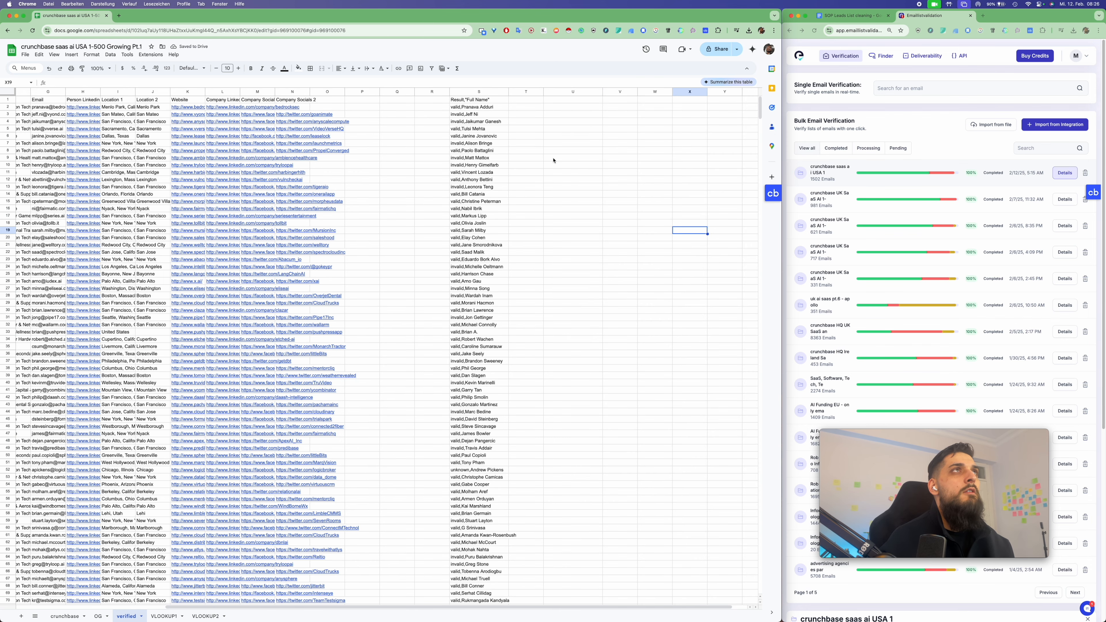
# Split column S into separate Result and Full Name columns and clear the leftover V1 header
pyautogui.click(477, 90)
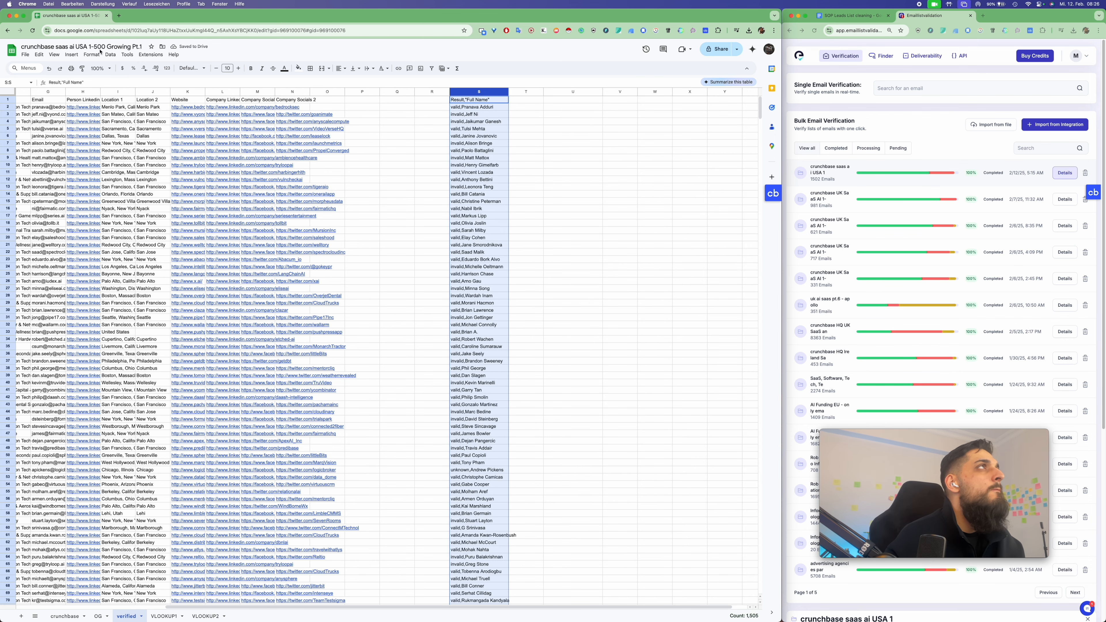
pyautogui.click(110, 55)
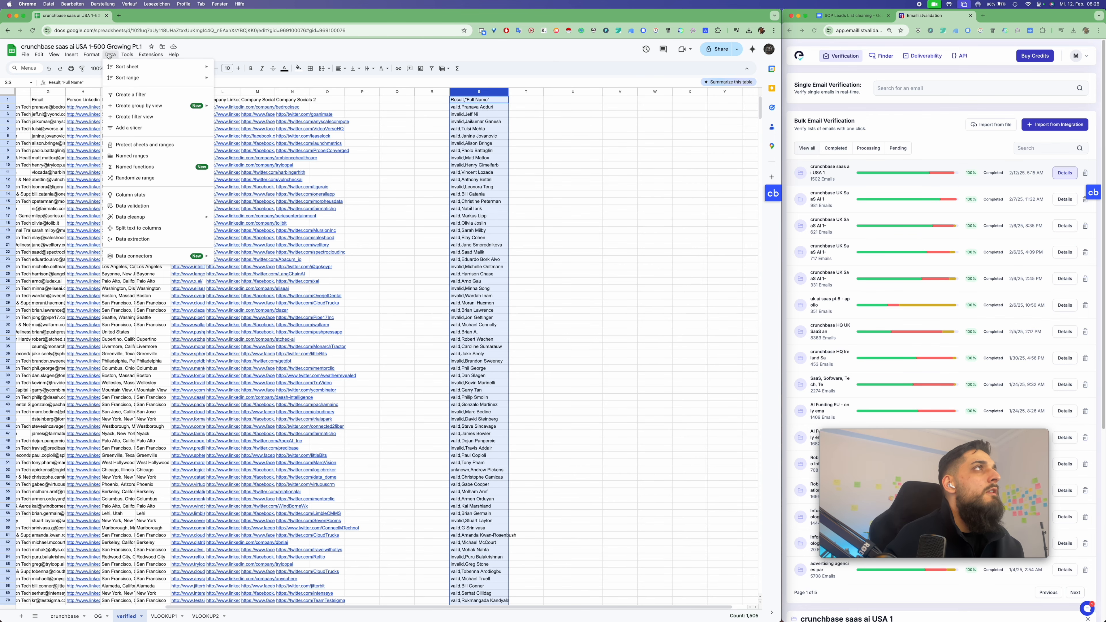
pyautogui.click(154, 232)
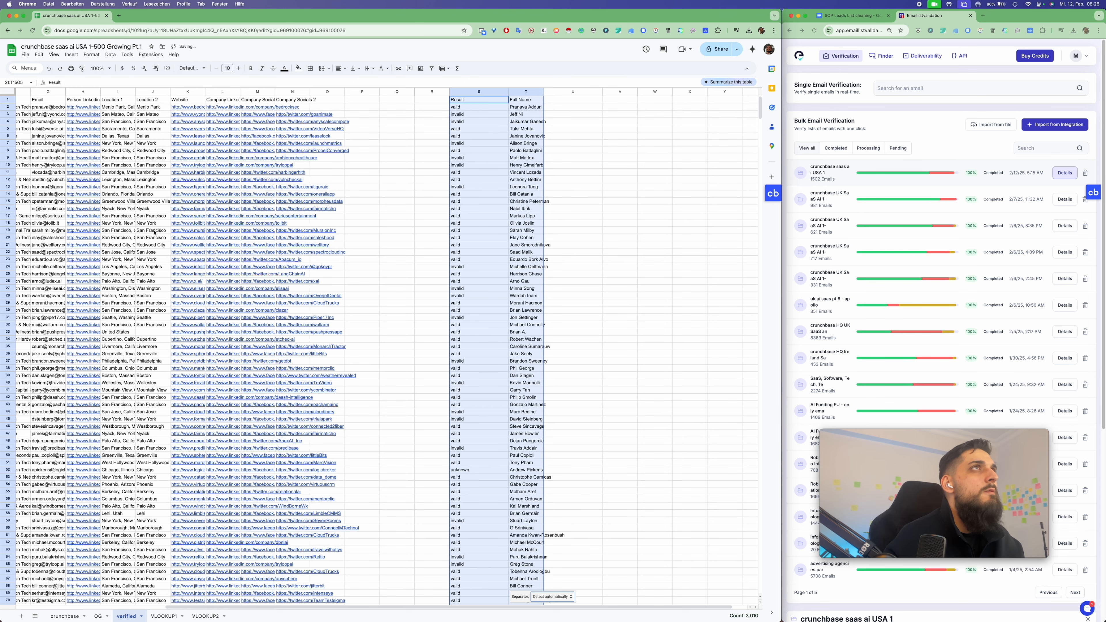
pyautogui.click(528, 111)
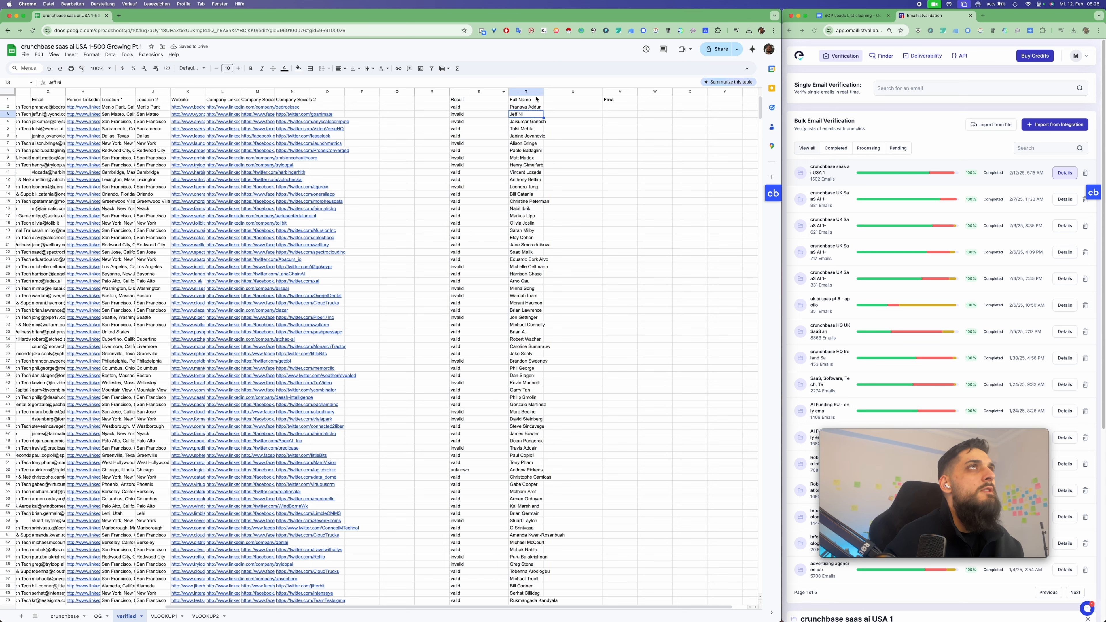
pyautogui.click(631, 102)
pyautogui.press('Delete')
pyautogui.click(557, 151)
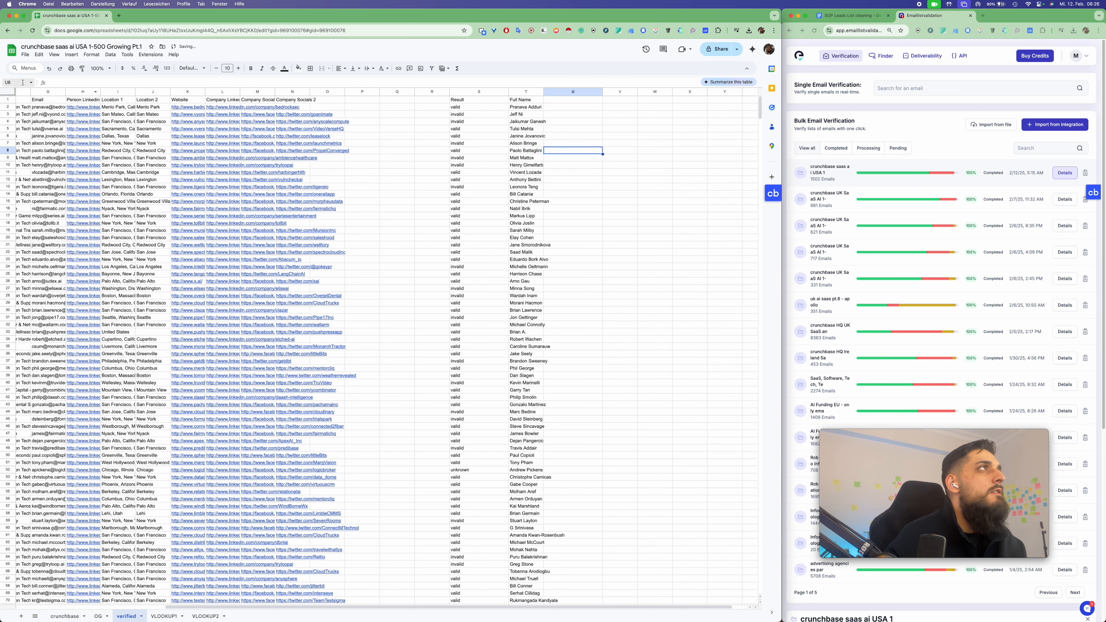
pyautogui.click(8, 92)
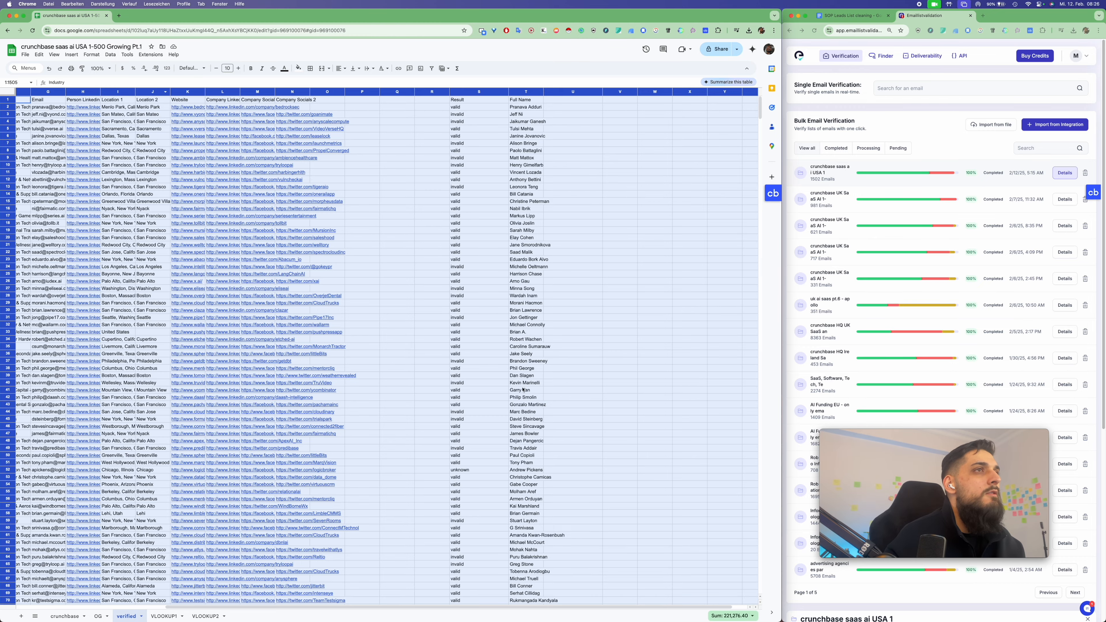
# Move the Result column to column O, right after Company Socials 2
pyautogui.scroll(-1, 525, 407)
pyautogui.scroll(-20, 525, 406)
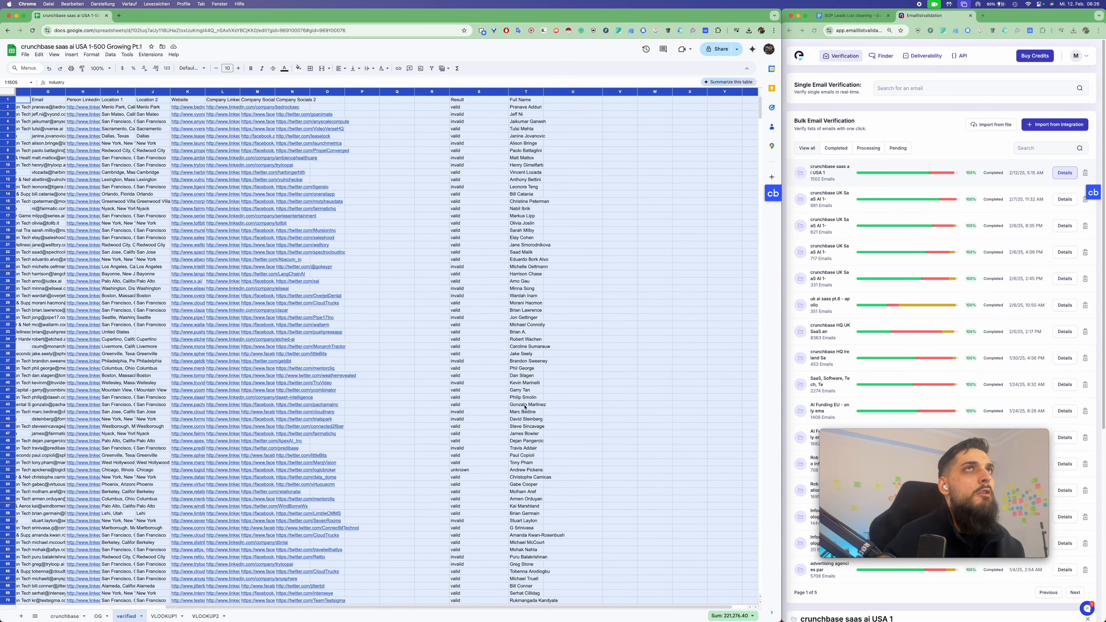
pyautogui.scroll(-20, 524, 406)
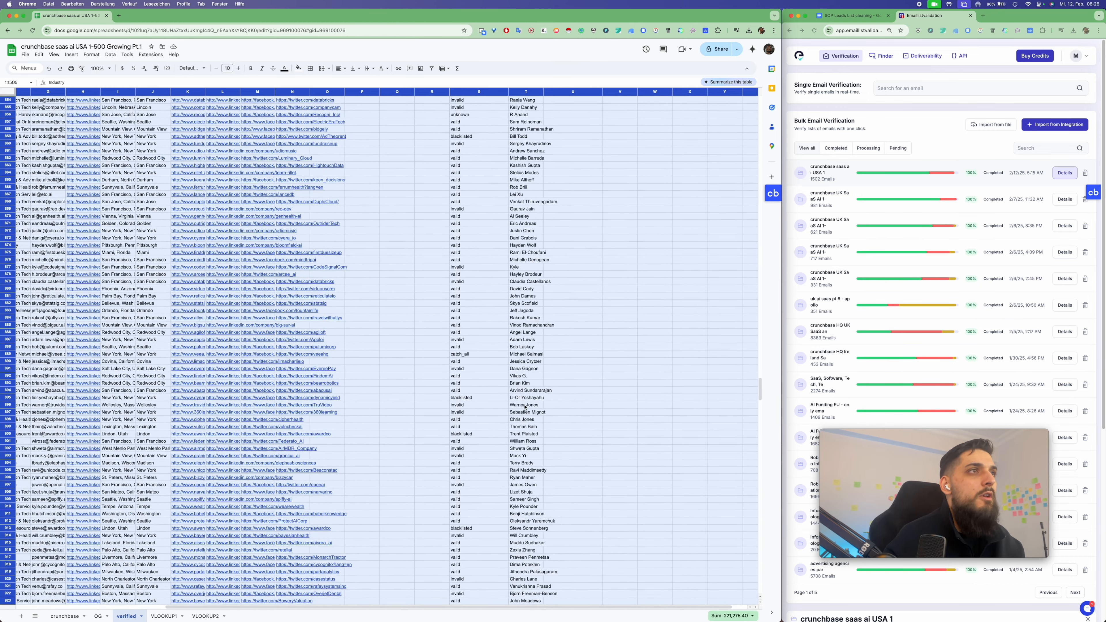
pyautogui.scroll(-20, 524, 406)
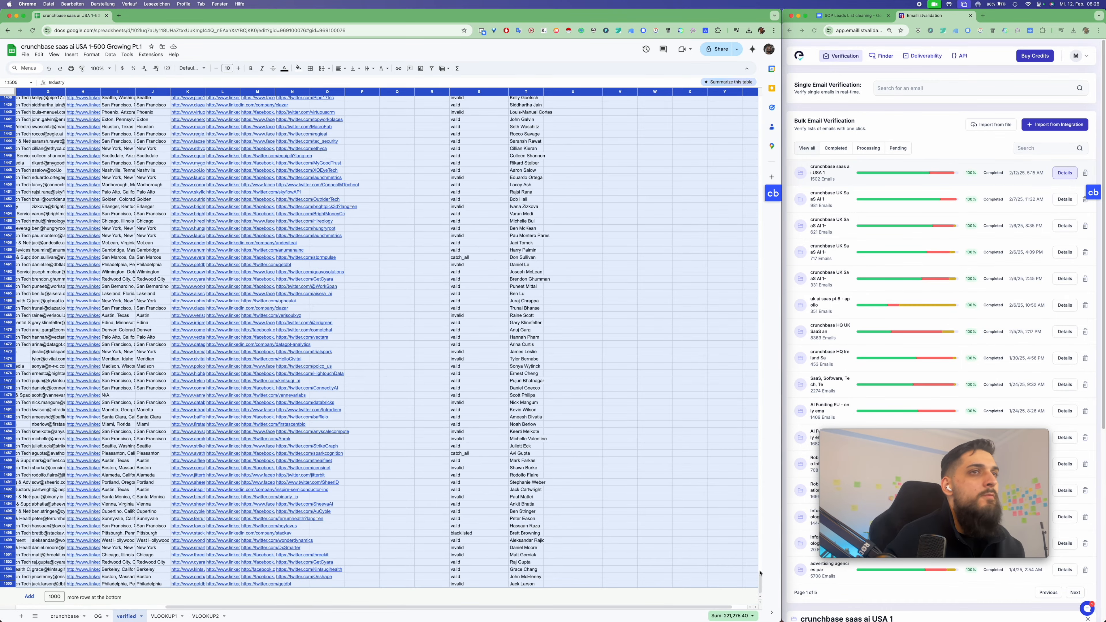
pyautogui.scroll(20, 496, 221)
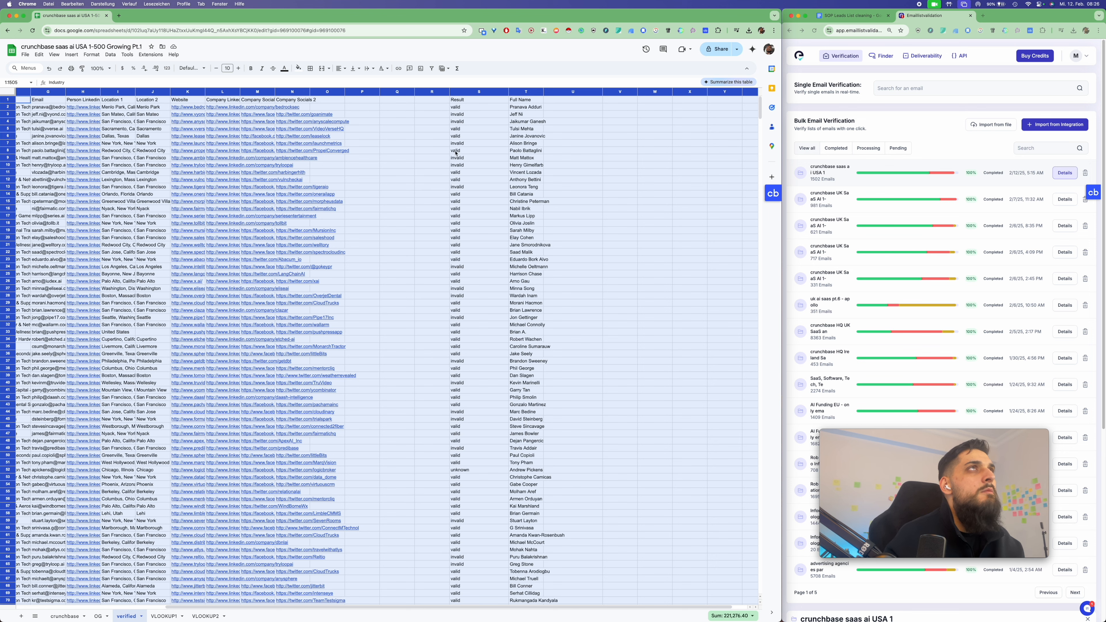
pyautogui.click(473, 138)
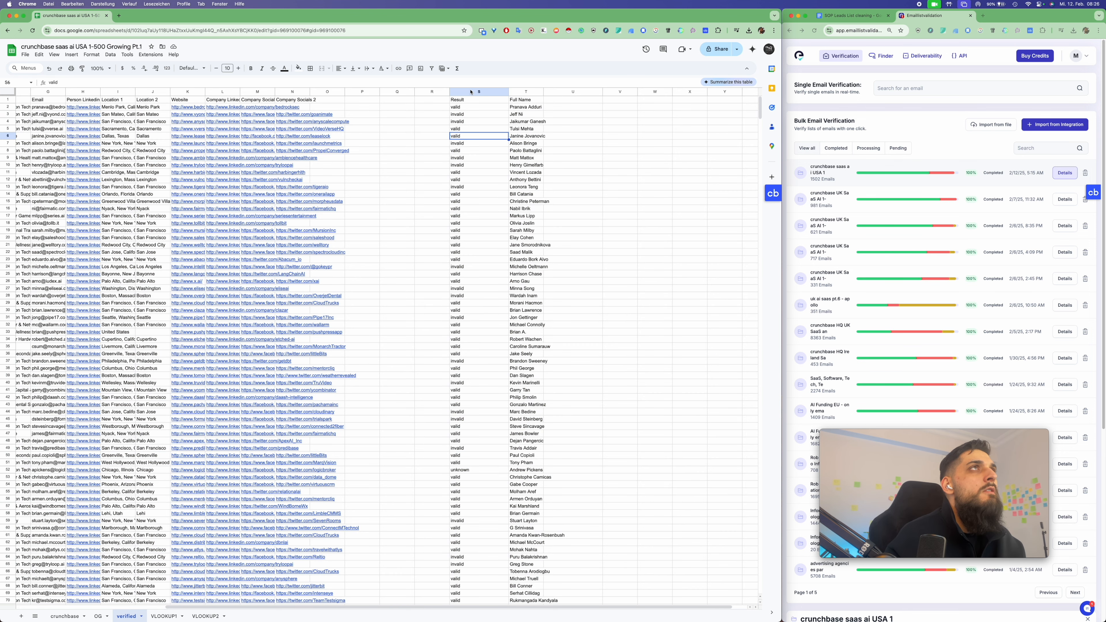
pyautogui.click(470, 92)
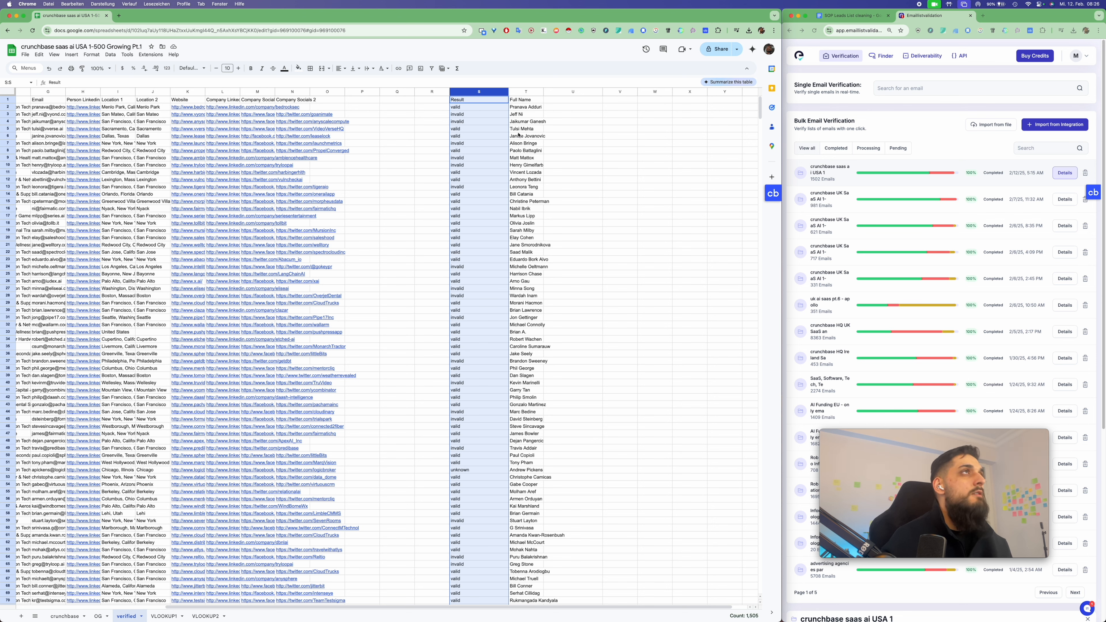
pyautogui.moveTo(335, 92); pyautogui.dragTo(331, 92)
pyautogui.click(386, 114)
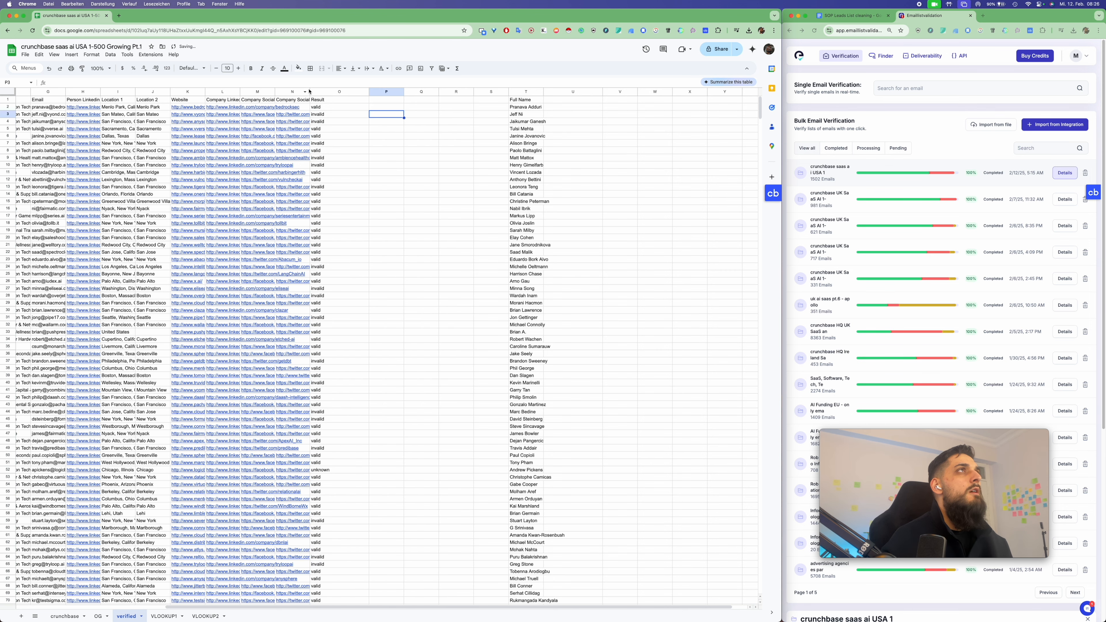
# Widen column N so full Twitter links show, then review the Result values
pyautogui.moveTo(310, 92); pyautogui.dragTo(331, 91)
pyautogui.click(373, 108)
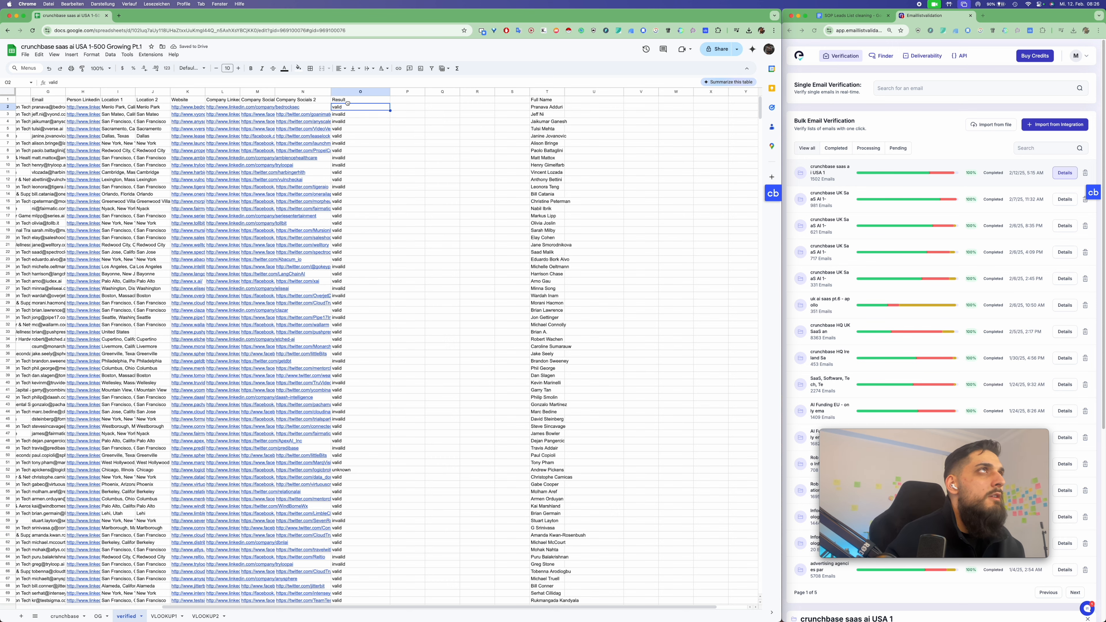
pyautogui.moveTo(348, 101); pyautogui.dragTo(368, 164)
pyautogui.click(422, 138)
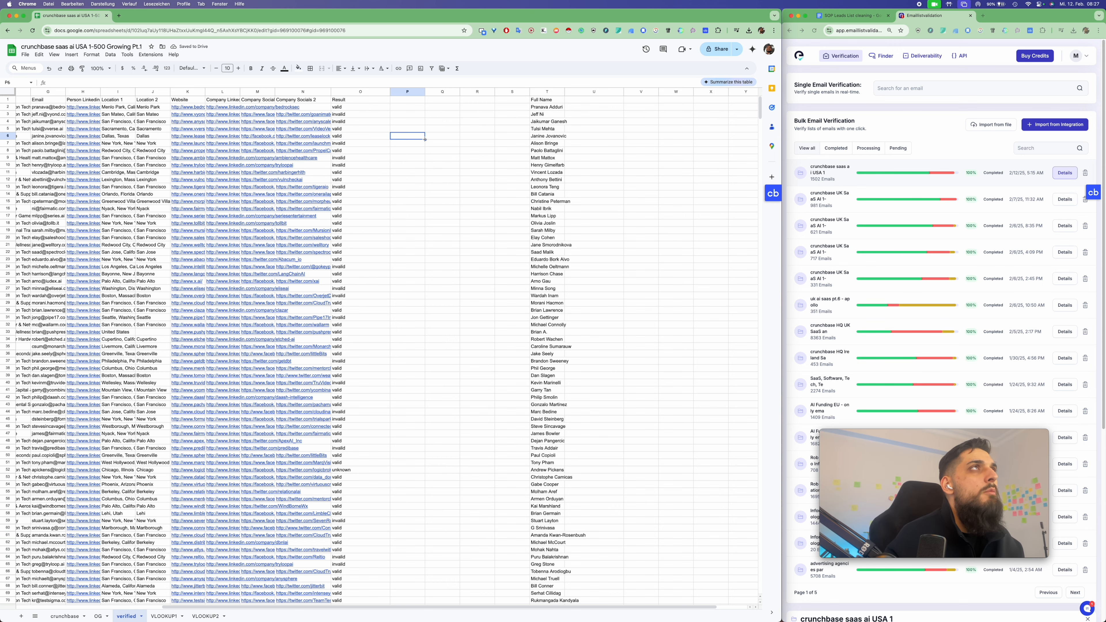
pyautogui.hscroll(-6, 359, 136)
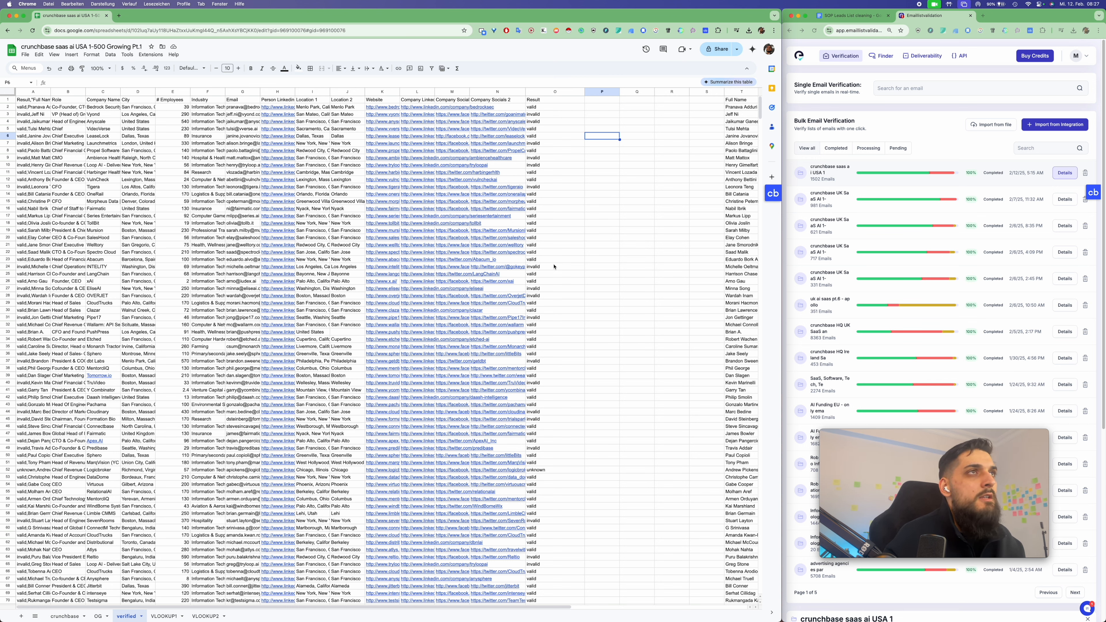
pyautogui.moveTo(541, 252); pyautogui.dragTo(540, 204)
pyautogui.click(635, 237)
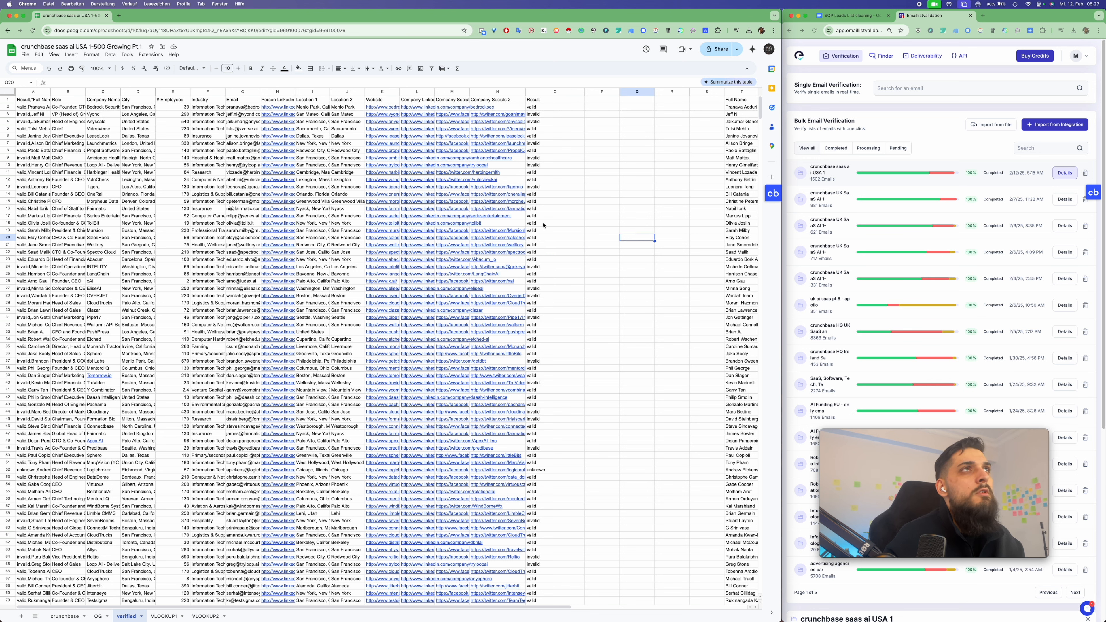
pyautogui.click(610, 209)
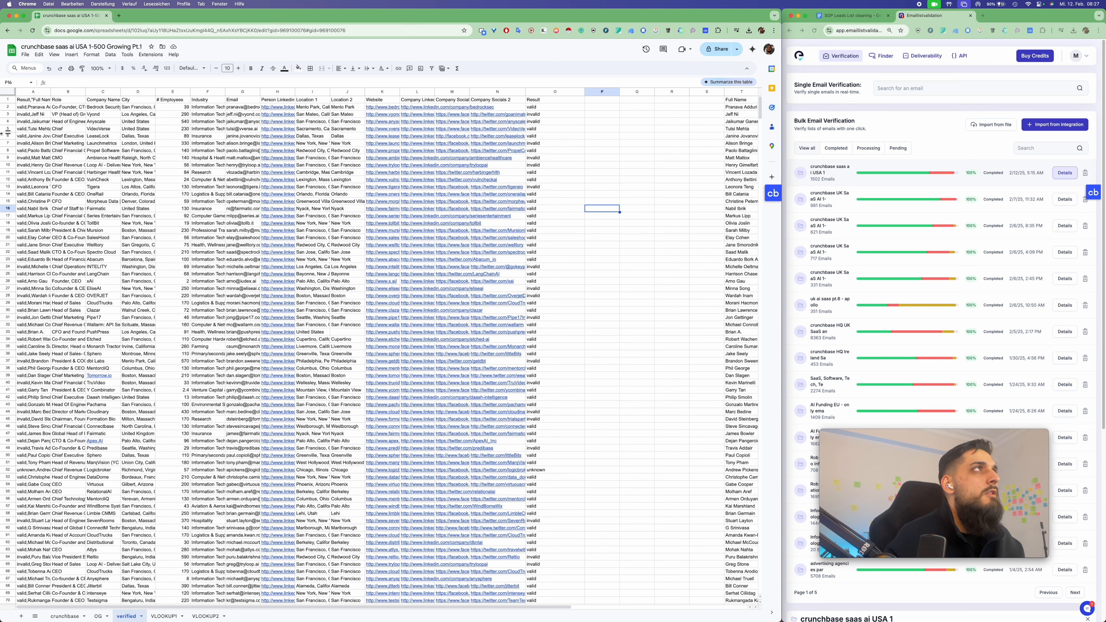
# Add a filter to the sheet and show only rows whose Result is "-"
pyautogui.click(5, 92)
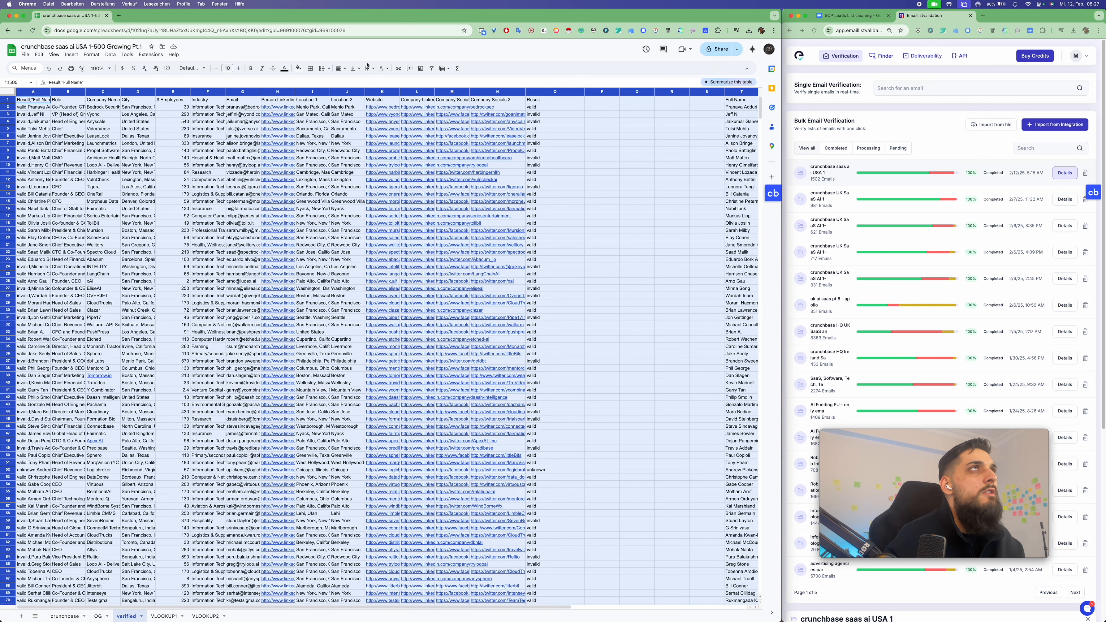
pyautogui.click(431, 68)
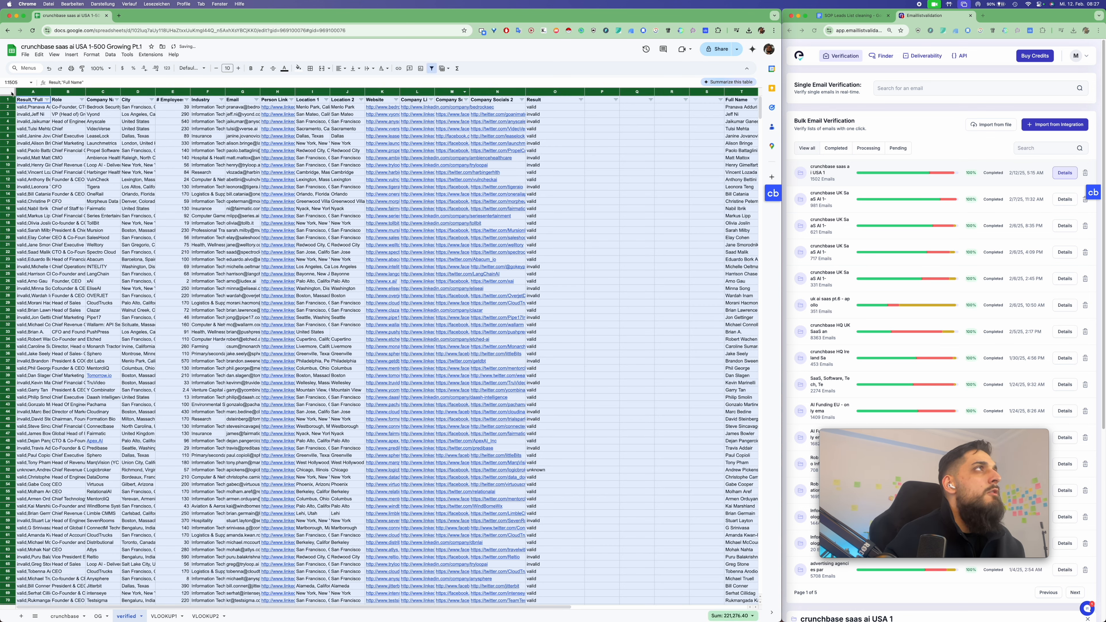
pyautogui.click(528, 149)
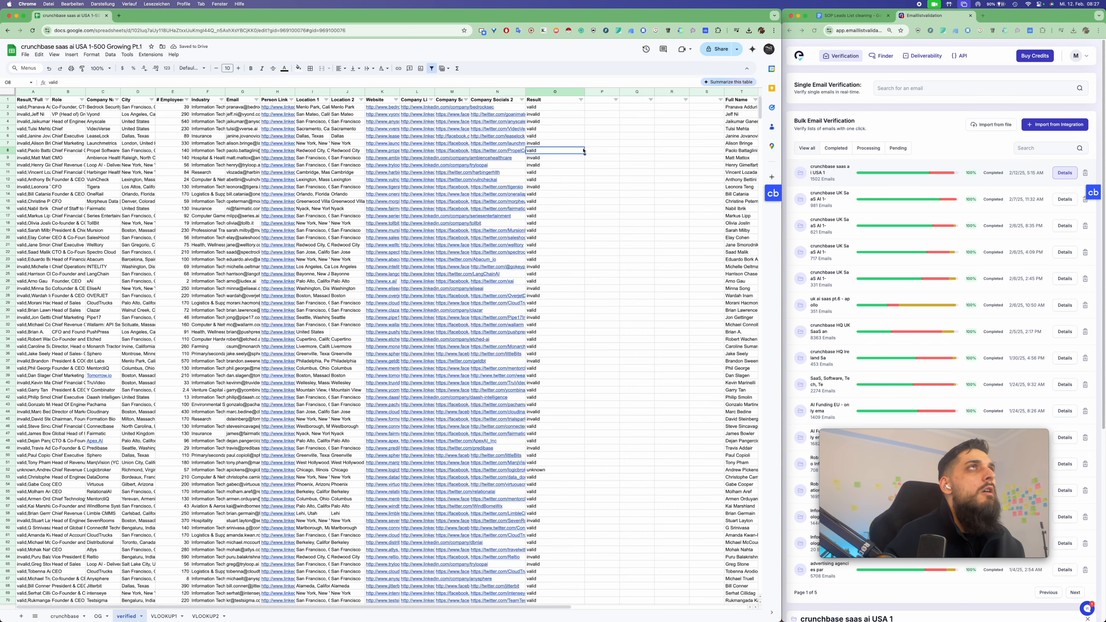
pyautogui.click(600, 165)
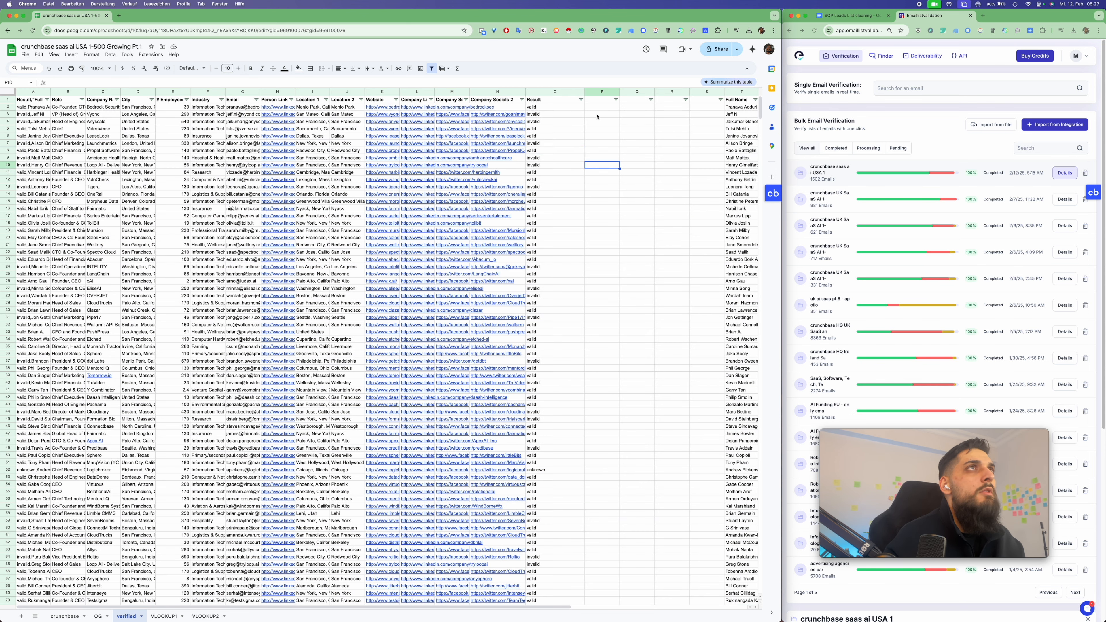
pyautogui.click(581, 100)
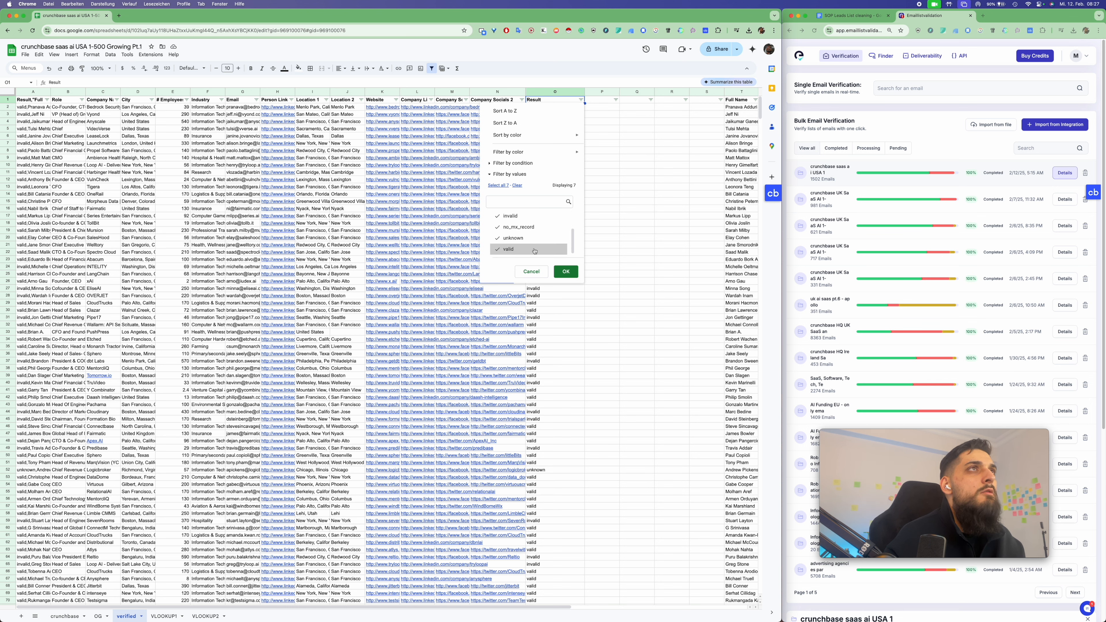
pyautogui.scroll(-3, 531, 240)
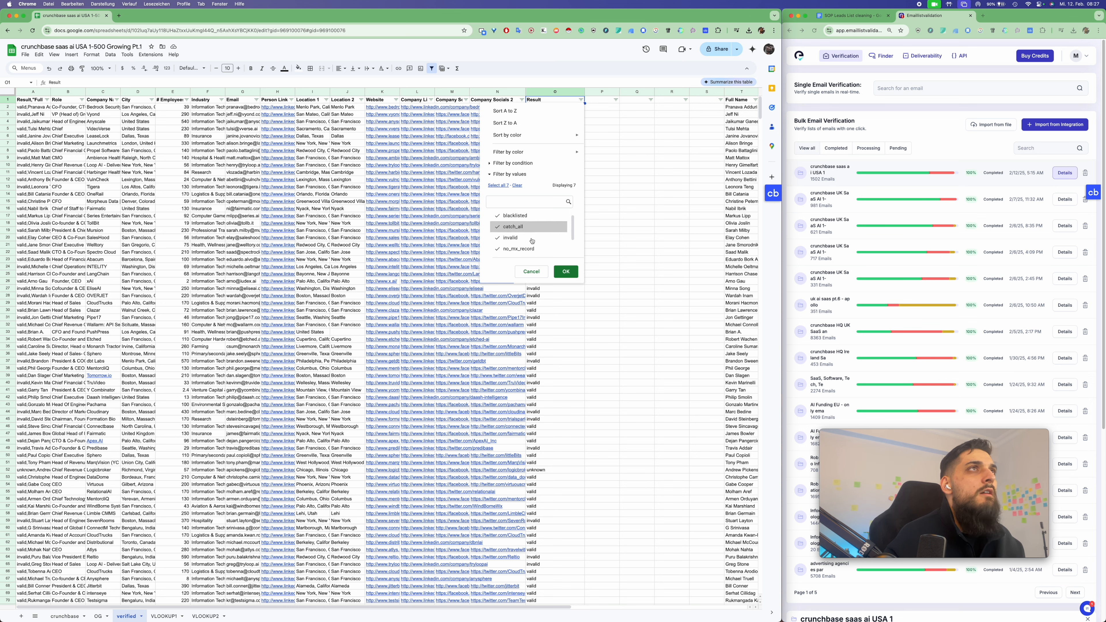
pyautogui.scroll(3, 525, 233)
pyautogui.click(517, 185)
pyautogui.click(518, 215)
pyautogui.scroll(-3, 522, 237)
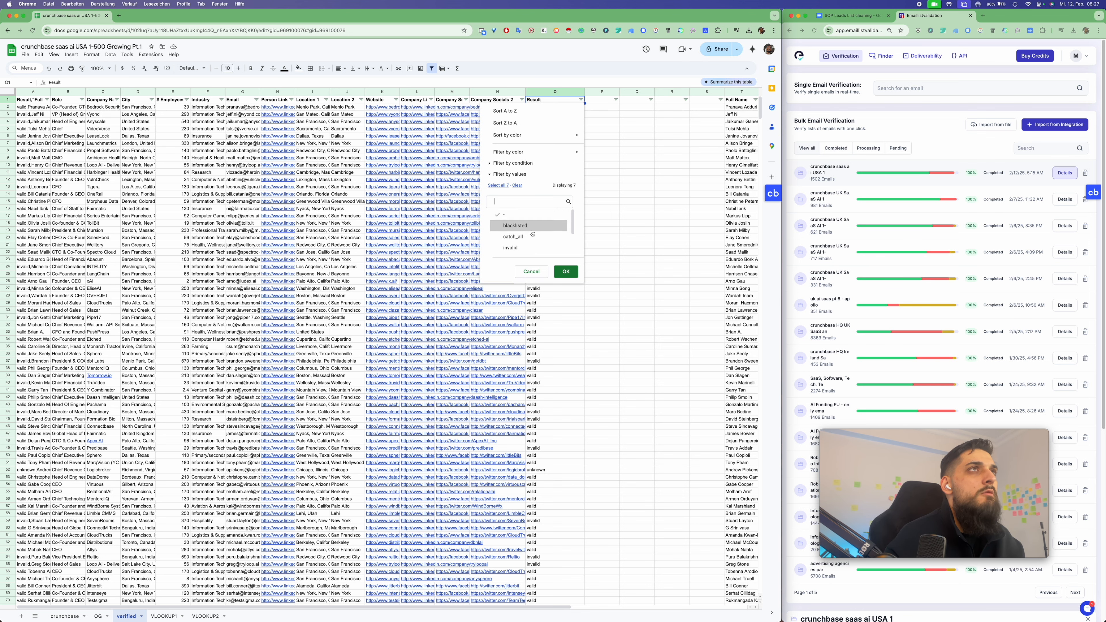
pyautogui.click(565, 271)
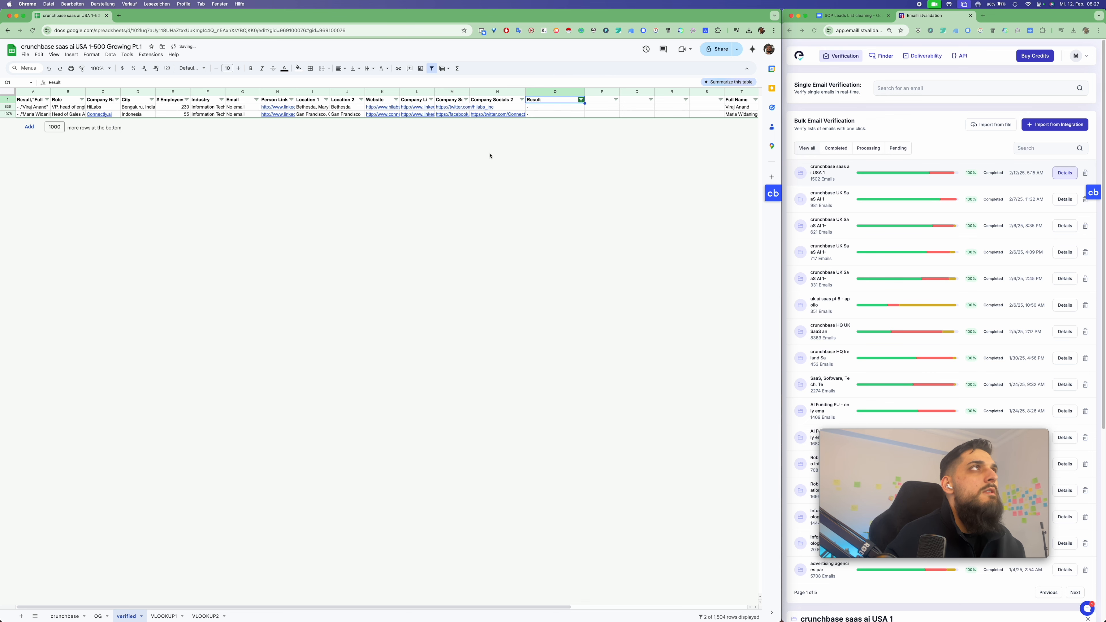
# Change the "-" results in O836 and O1078 to unknown
pyautogui.click(536, 108)
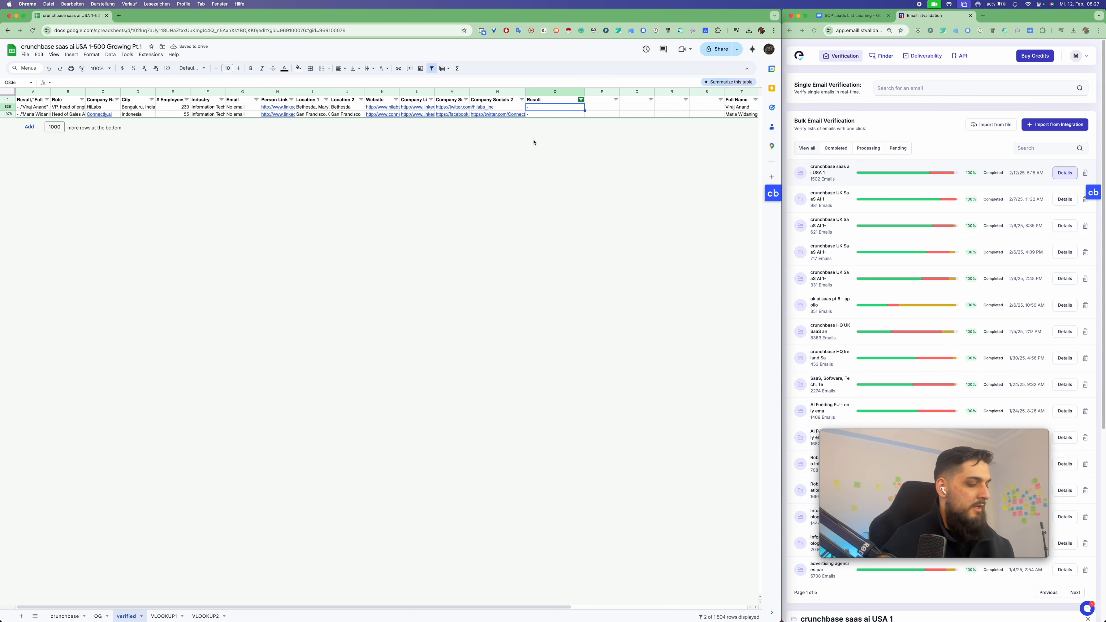
pyautogui.write('unk')
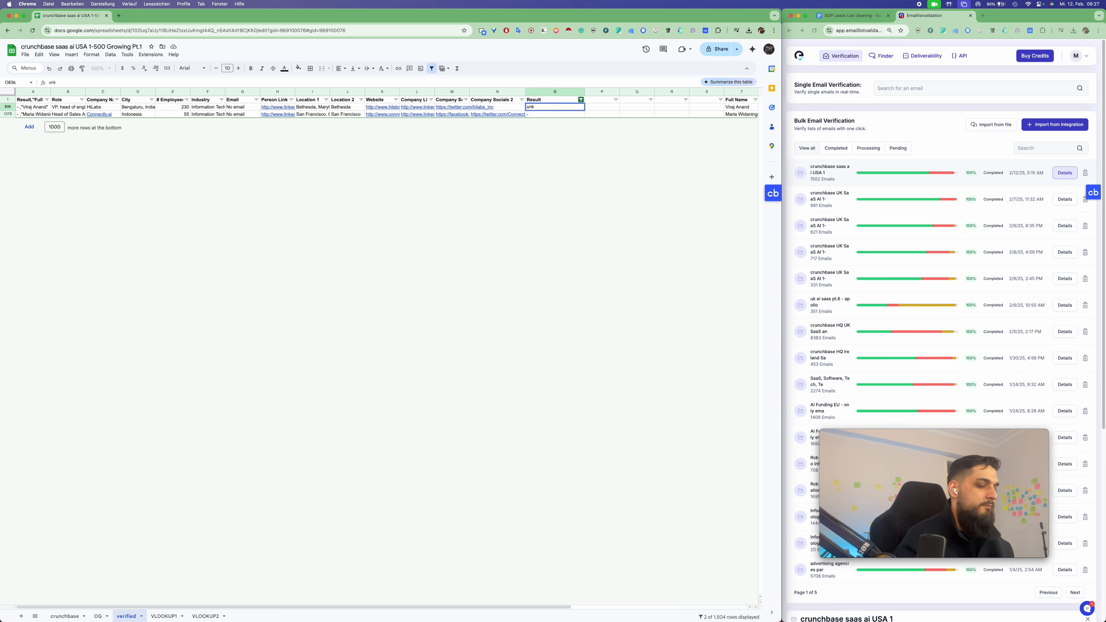
pyautogui.write('n+')
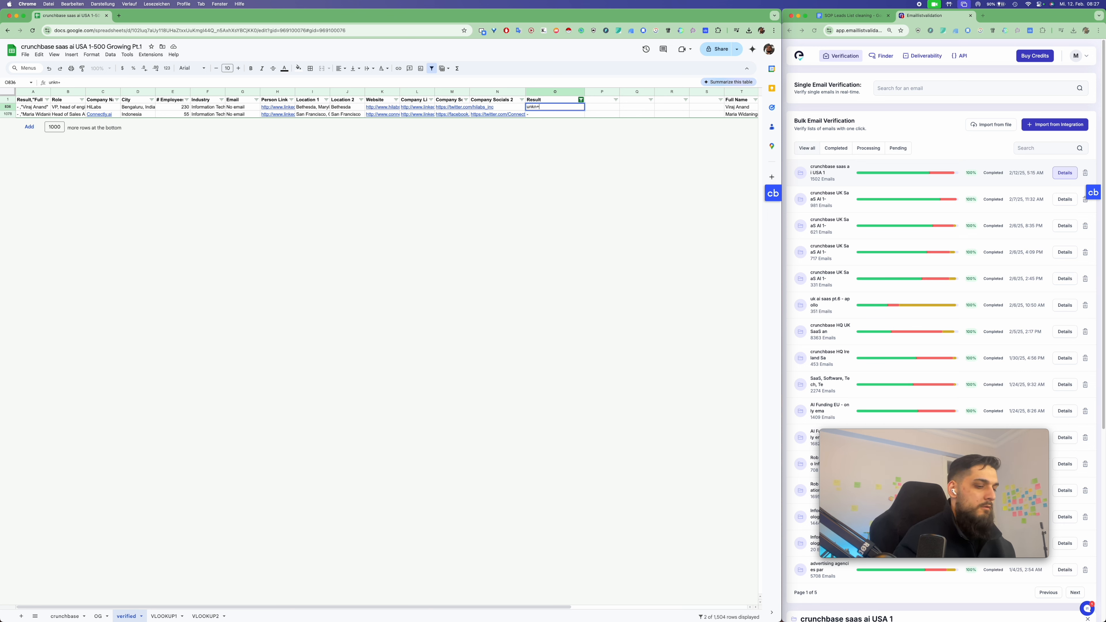
pyautogui.press('BackSpace')
pyautogui.write('own')
pyautogui.press('Return')
pyautogui.press('Up')
pyautogui.press('super+c')
pyautogui.click(561, 115)
pyautogui.press('super+v')
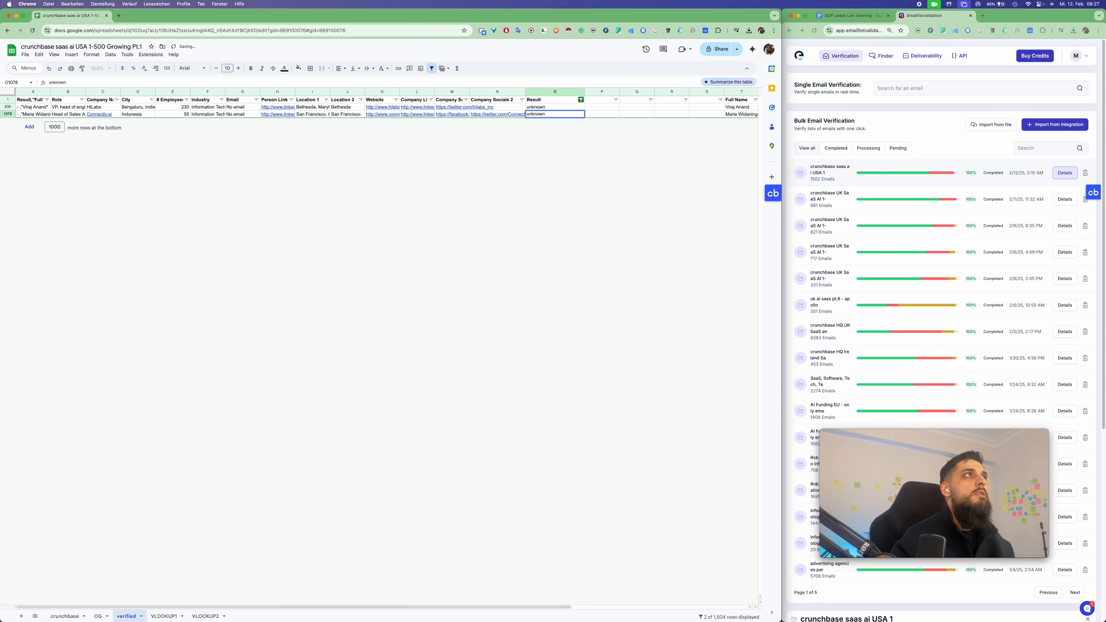
# Reset the Result filter so all rows show again
pyautogui.click(580, 99)
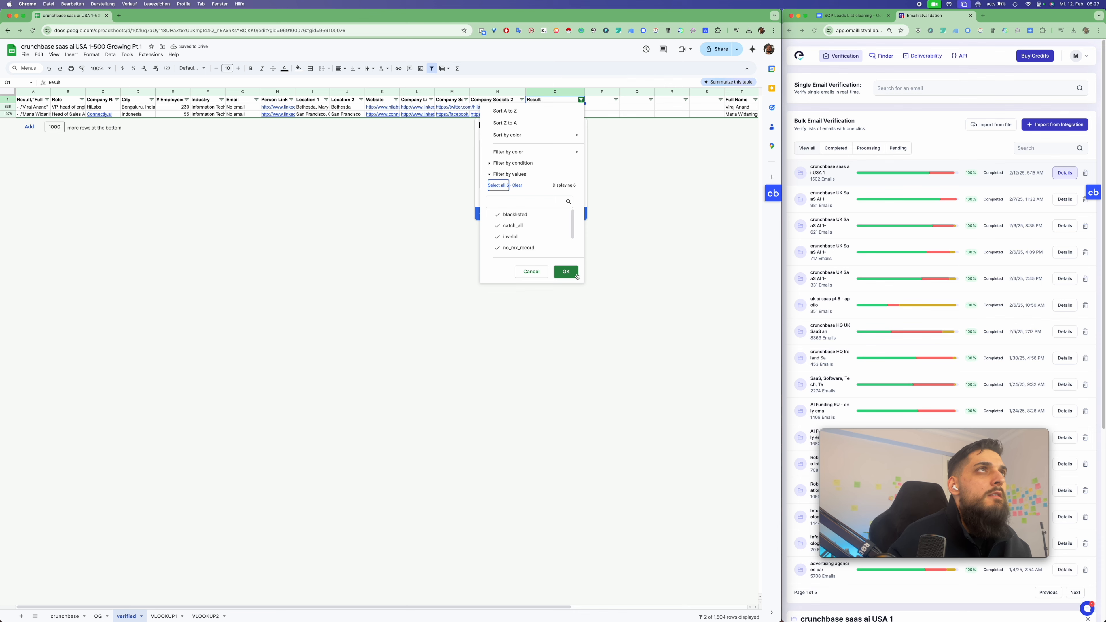
pyautogui.click(566, 271)
pyautogui.click(851, 16)
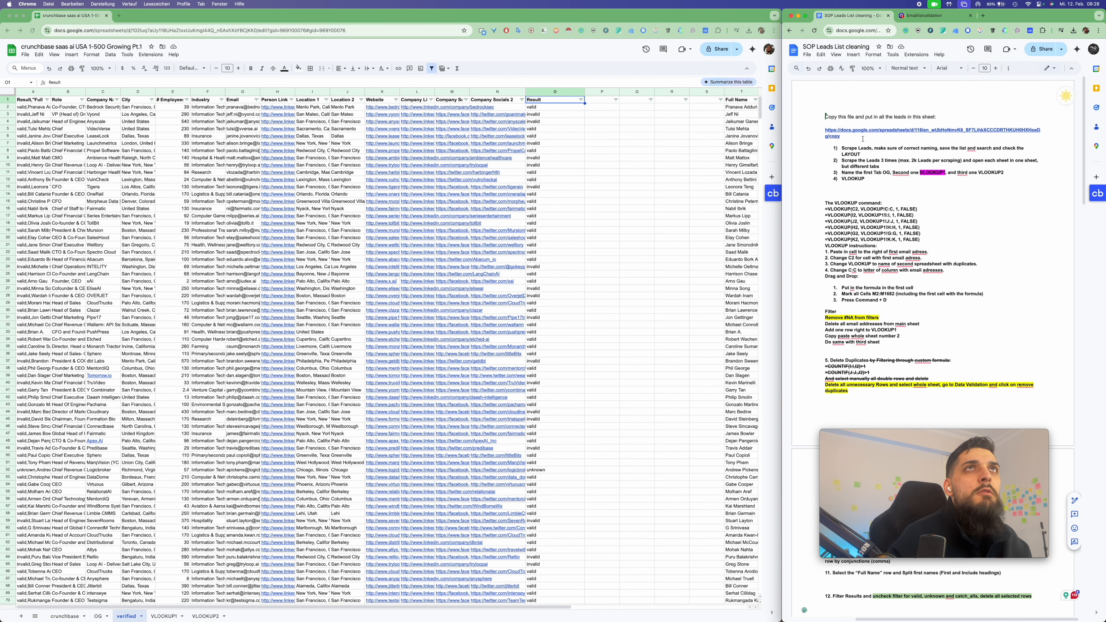
pyautogui.moveTo(862, 136)
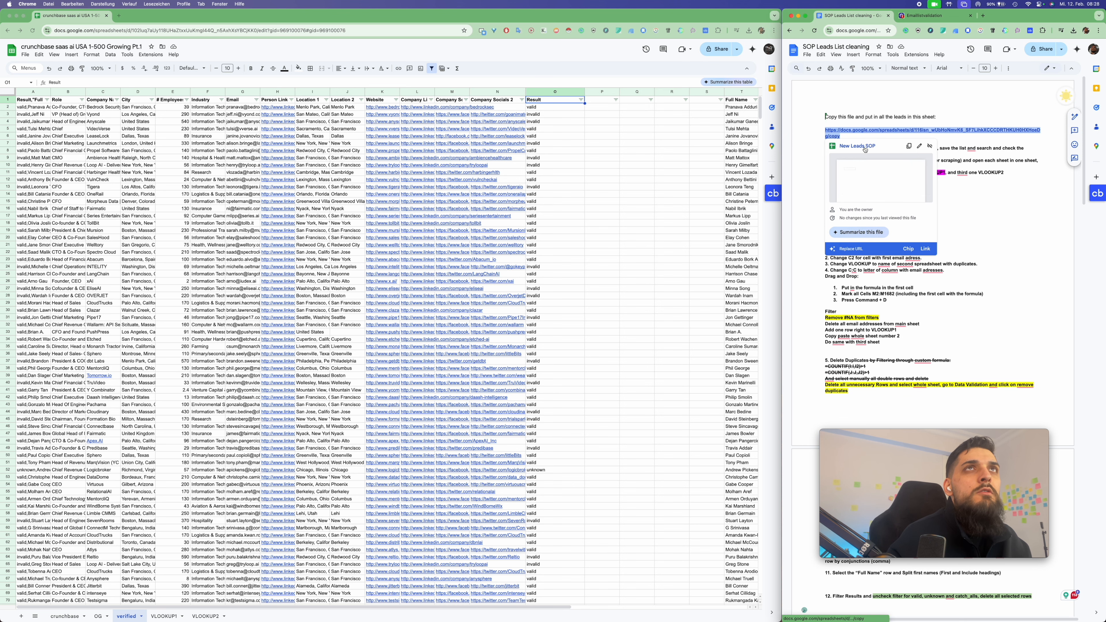
pyautogui.click(844, 150)
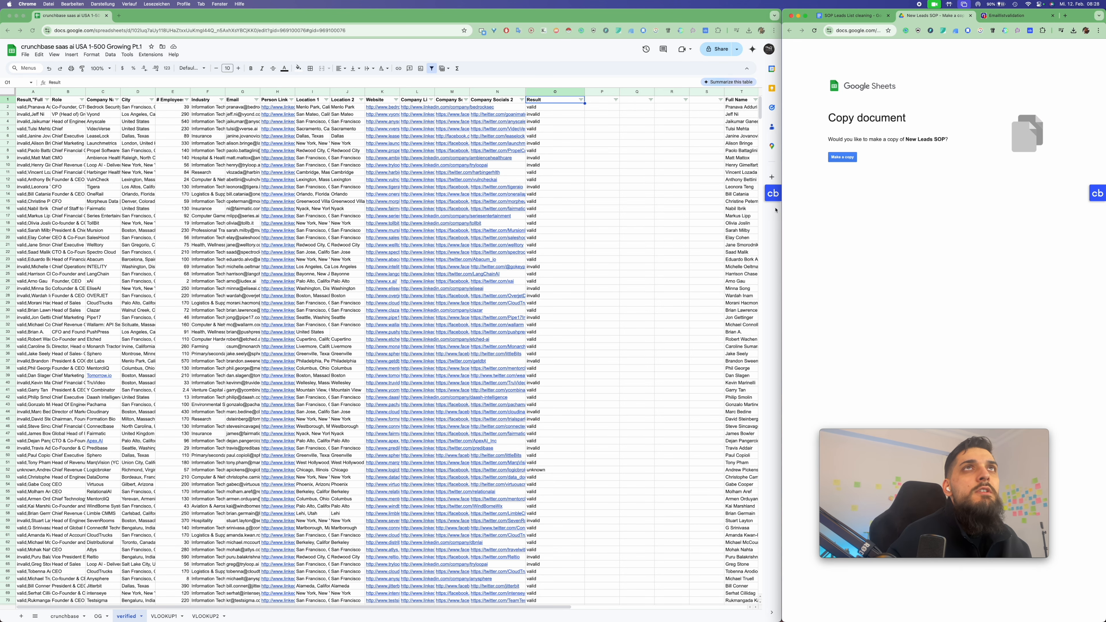
pyautogui.click(842, 158)
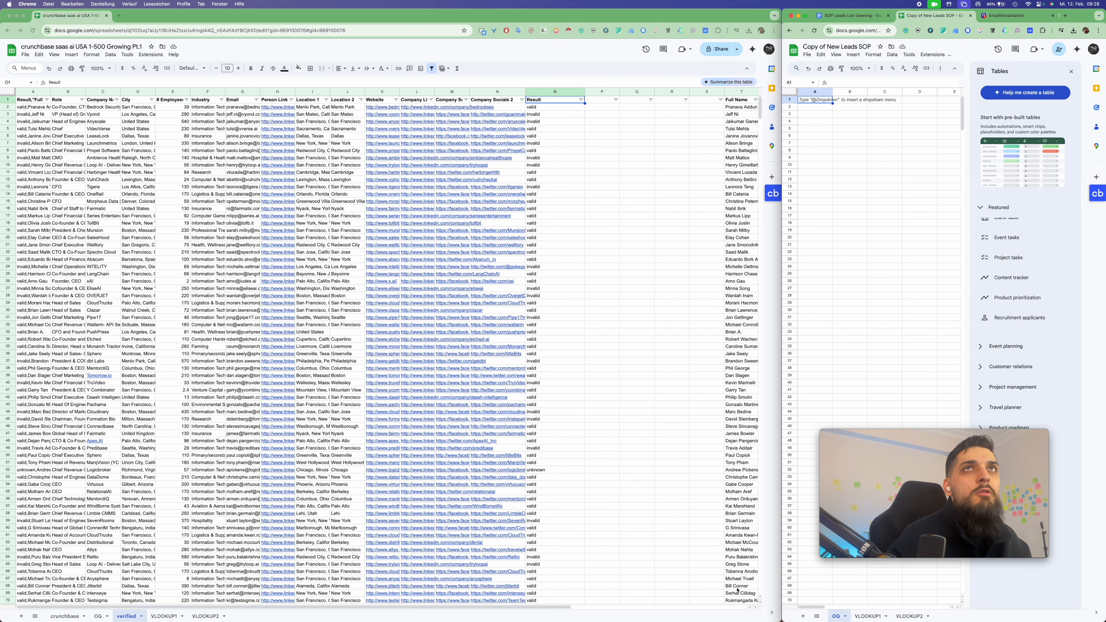
pyautogui.click(807, 55)
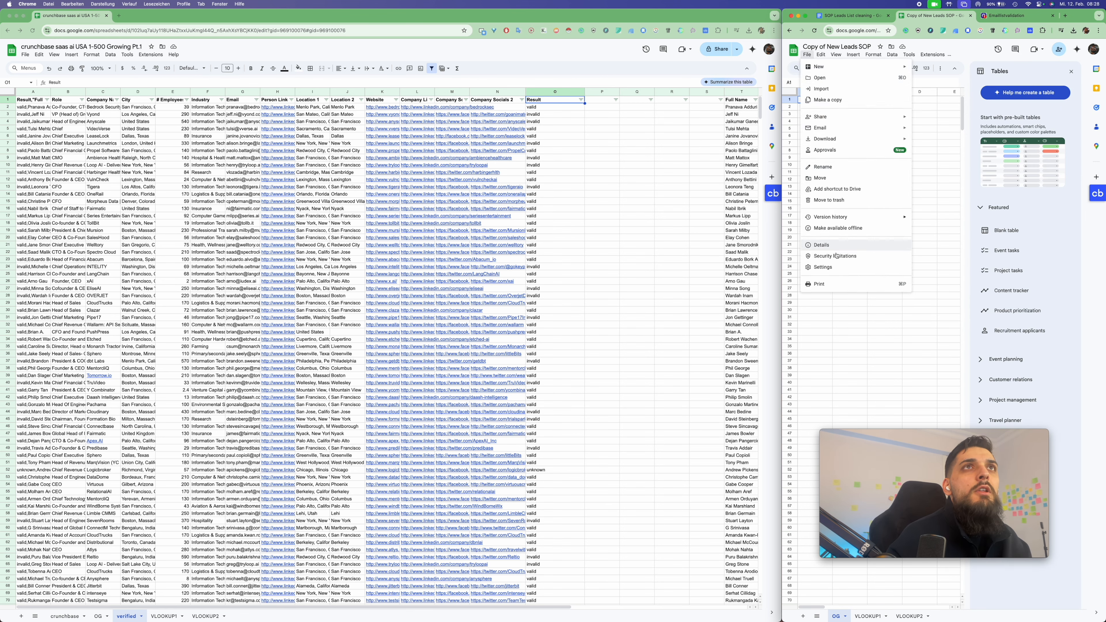
pyautogui.click(828, 200)
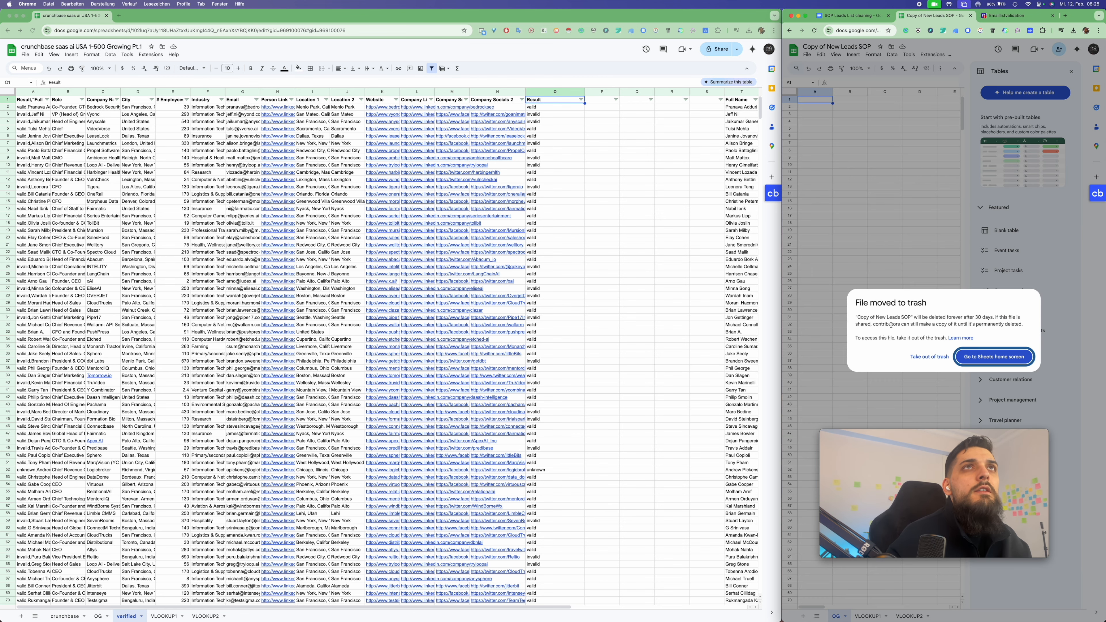
pyautogui.click(993, 357)
pyautogui.click(851, 15)
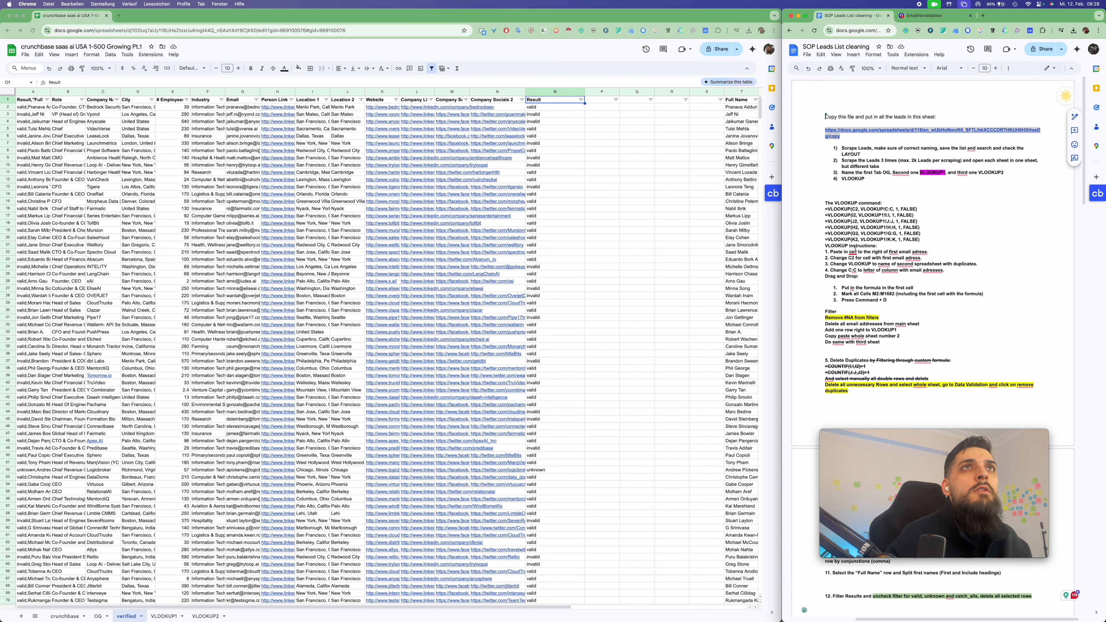
pyautogui.click(819, 295)
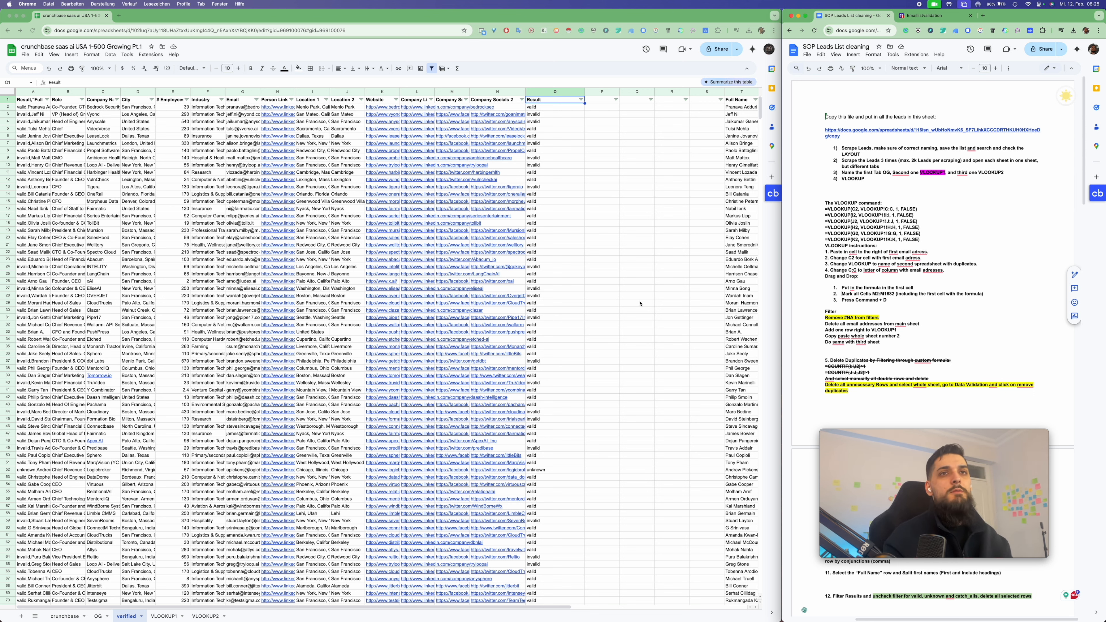
# Filter the Result column to only invalid, no_mx_record and blacklisted rows
pyautogui.click(580, 99)
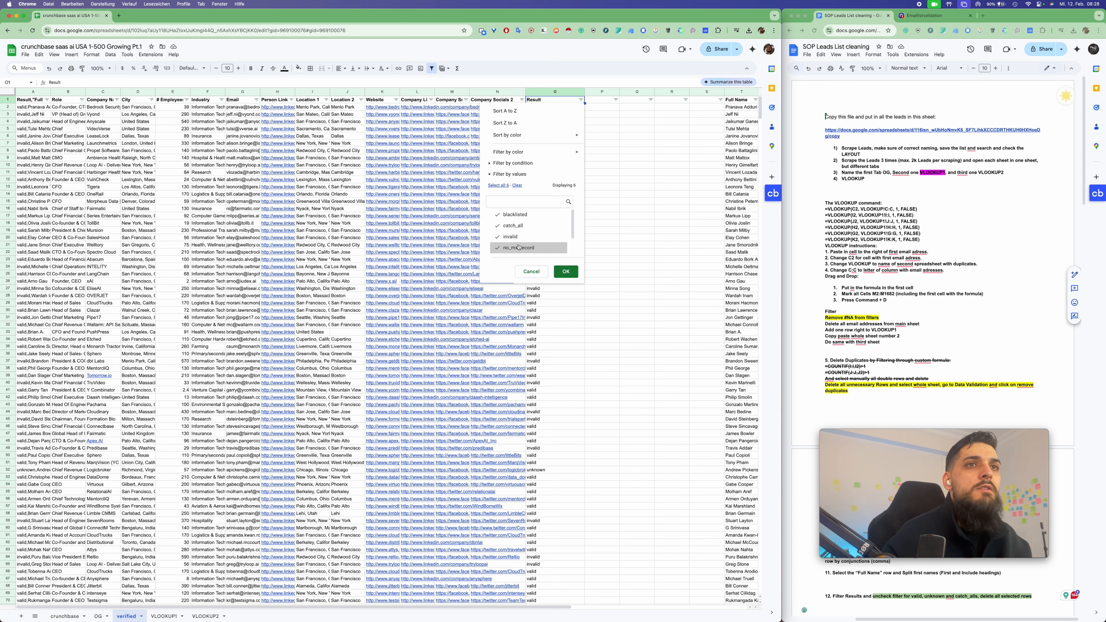
pyautogui.scroll(-1, 517, 242)
pyautogui.click(516, 248)
pyautogui.click(518, 240)
pyautogui.scroll(1, 518, 240)
pyautogui.click(524, 229)
pyautogui.click(566, 271)
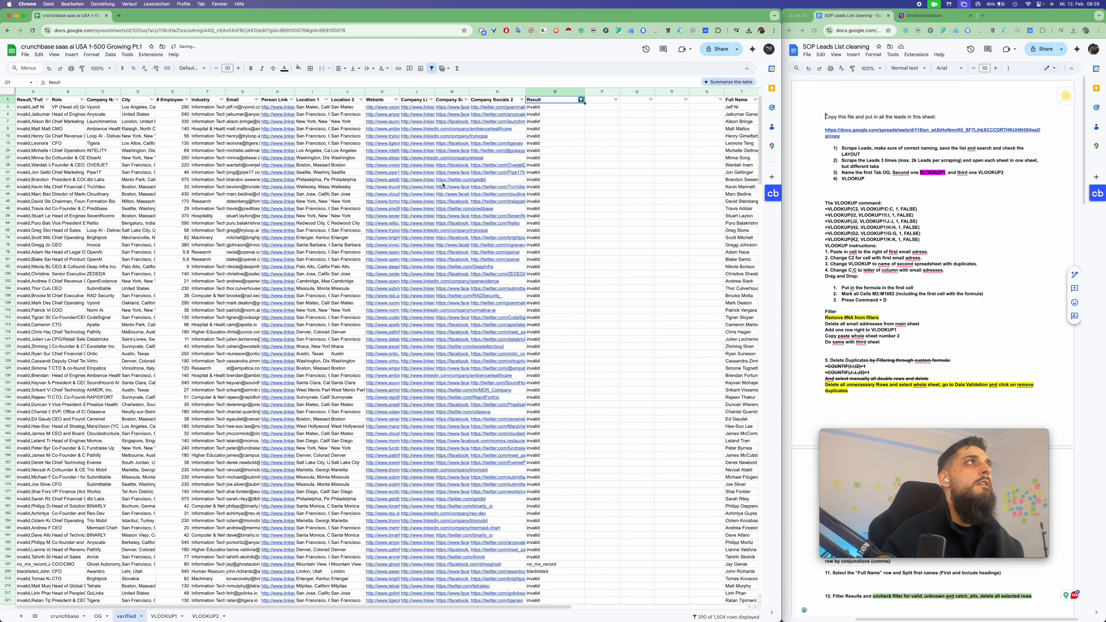
# Duplicate the verified sheet and rename the copy 'only verified'
pyautogui.click(141, 616)
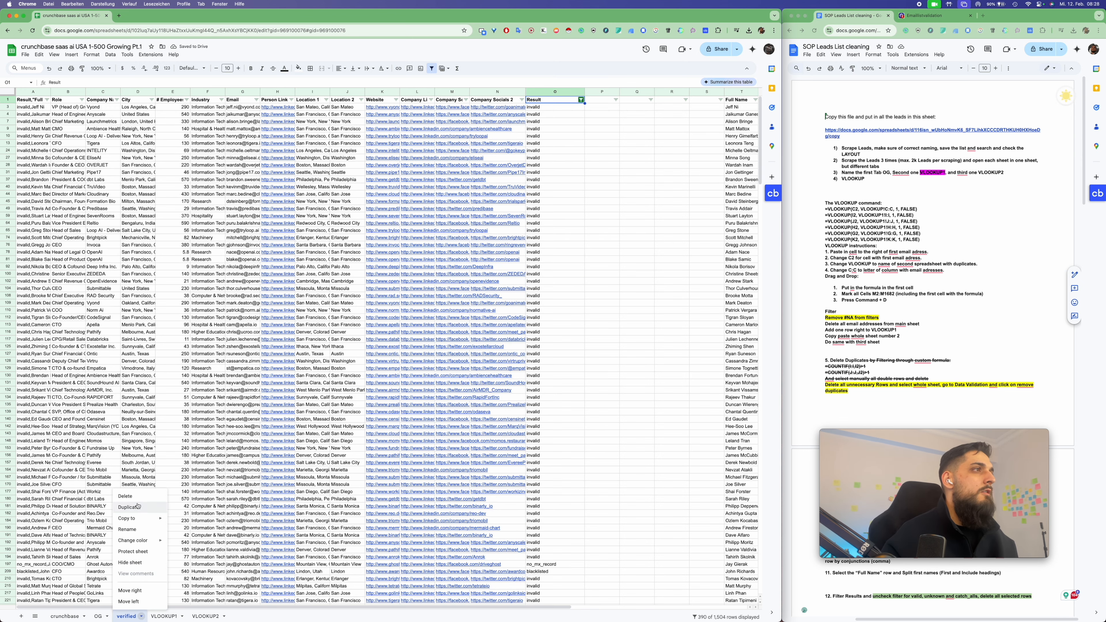
pyautogui.click(129, 507)
pyautogui.doubleClick(165, 618)
pyautogui.write('onlk')
pyautogui.press('BackSpace')
pyautogui.write('y')
pyautogui.click(542, 109)
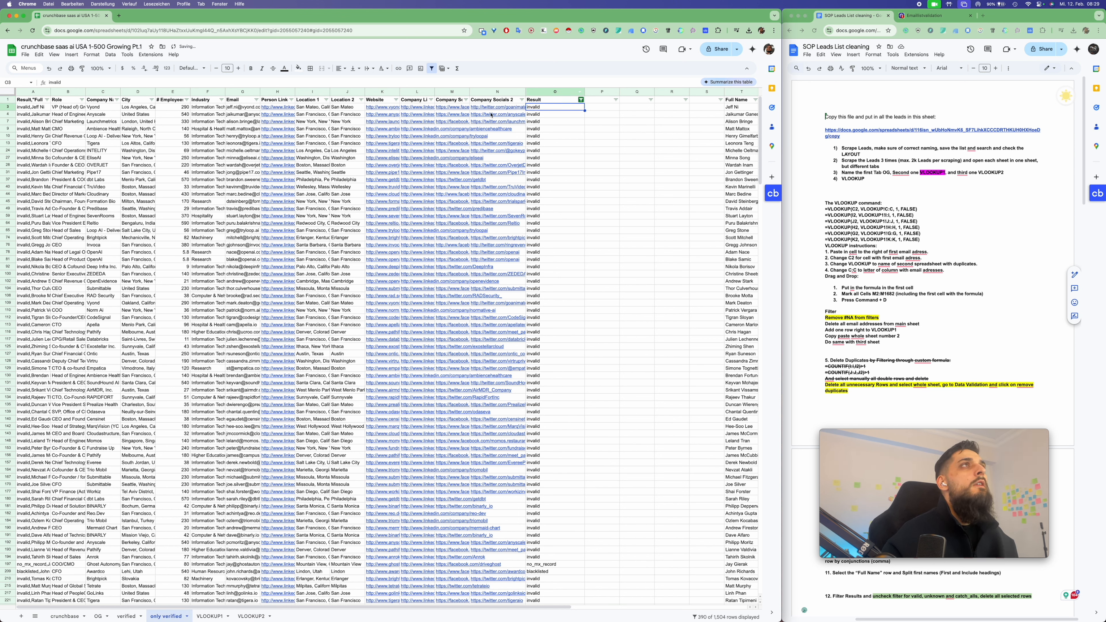
# Delete the filtered invalid rows 2–1505, then reset the Result filter to Select all
pyautogui.click(12, 93)
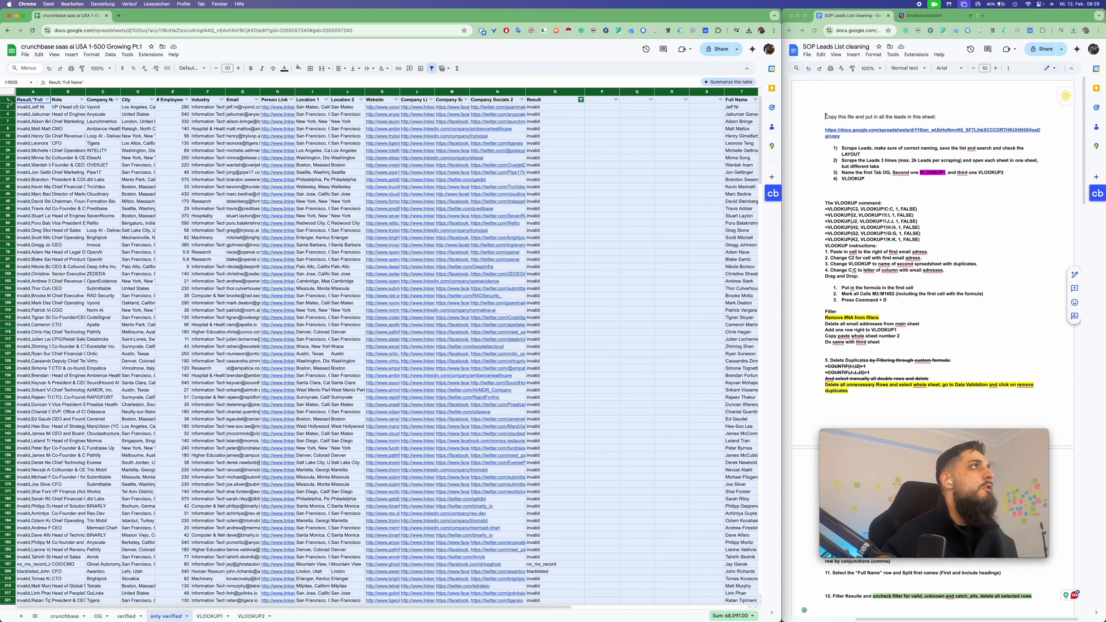
pyautogui.keyDown('super'); pyautogui.click(9, 101); pyautogui.keyUp('super')
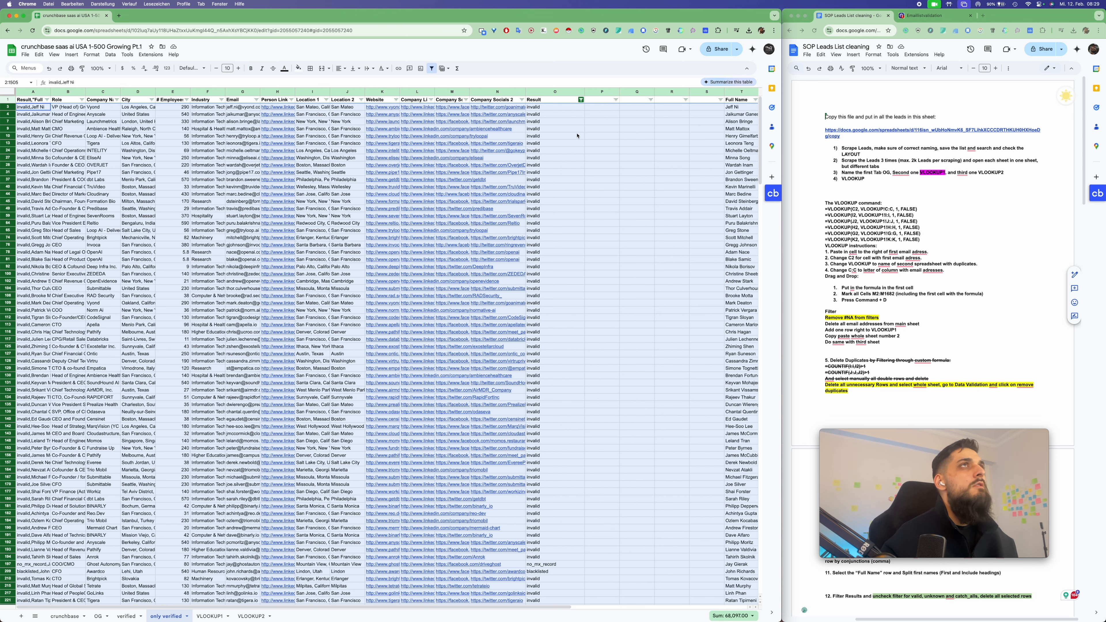
pyautogui.rightClick(7, 128)
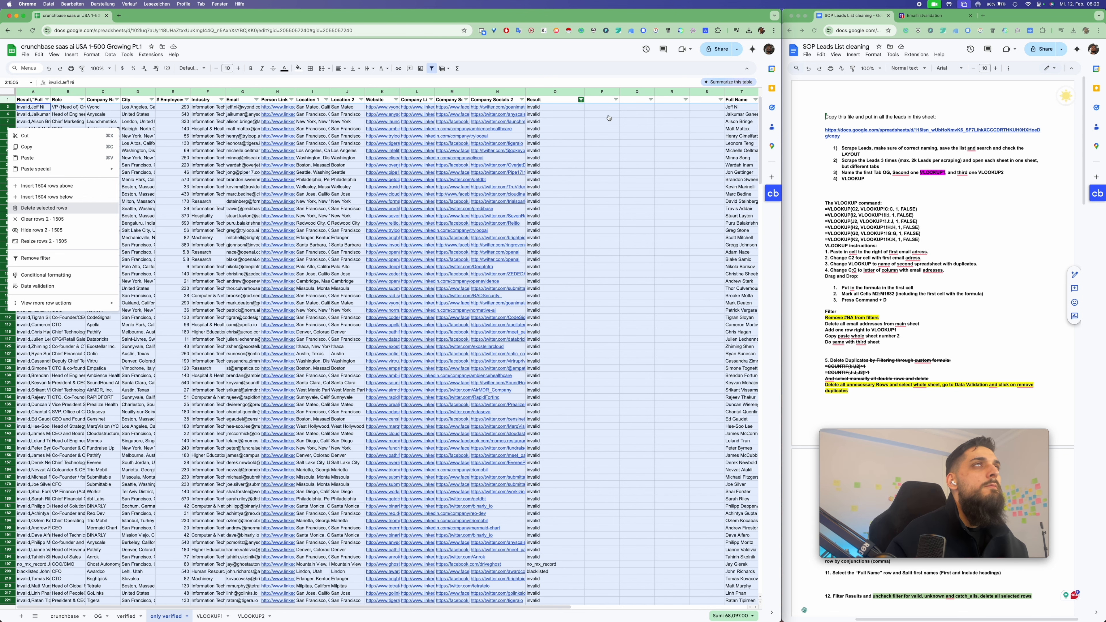
pyautogui.press('Return')
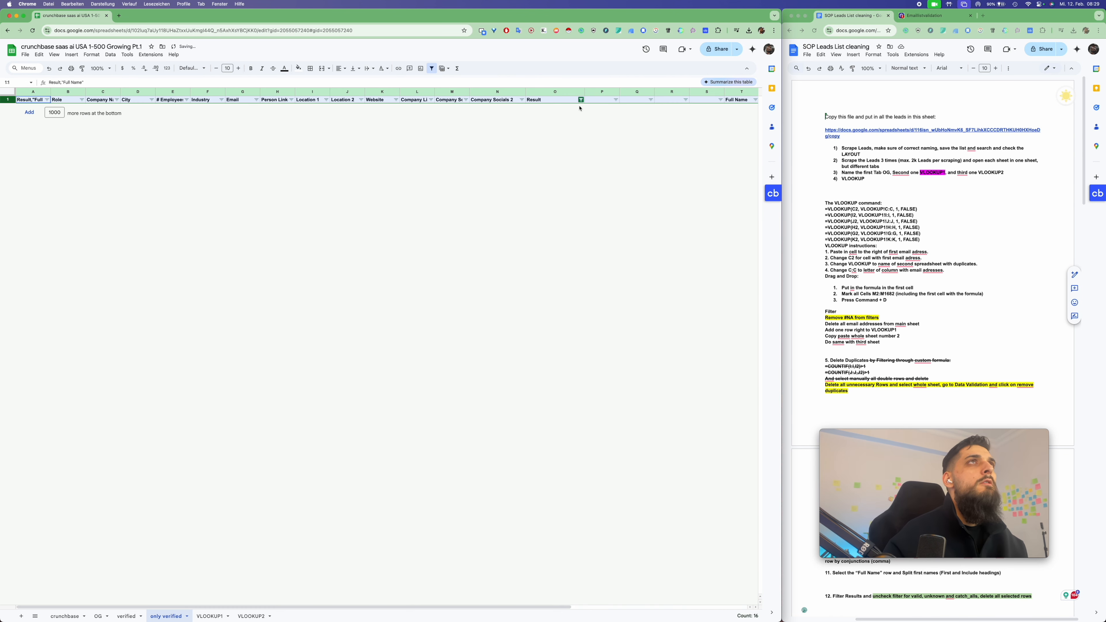
pyautogui.click(580, 99)
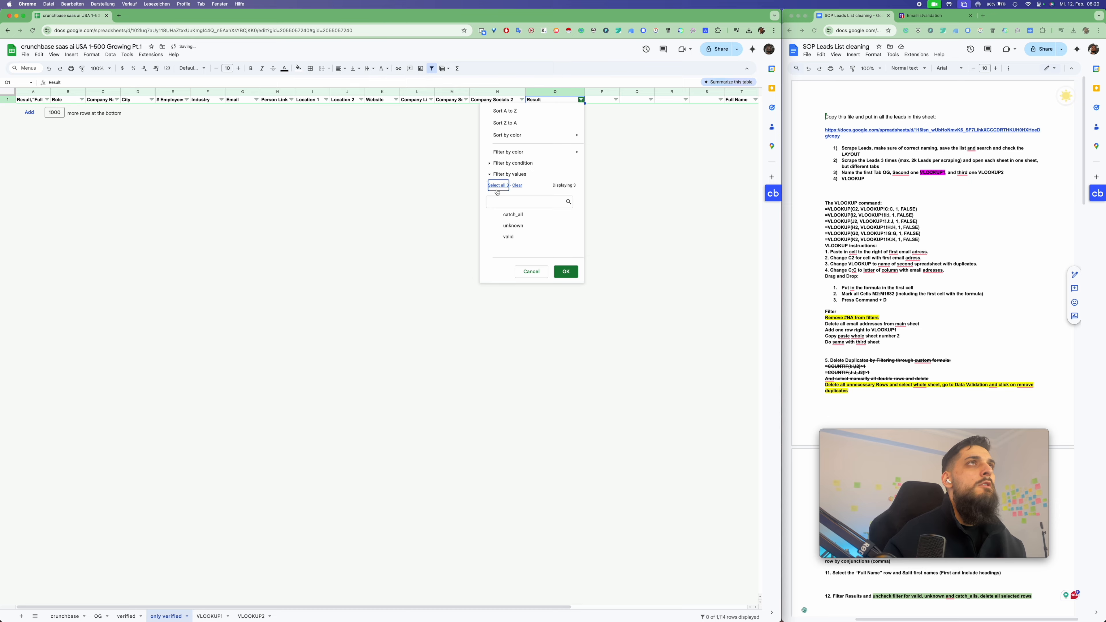
pyautogui.click(564, 270)
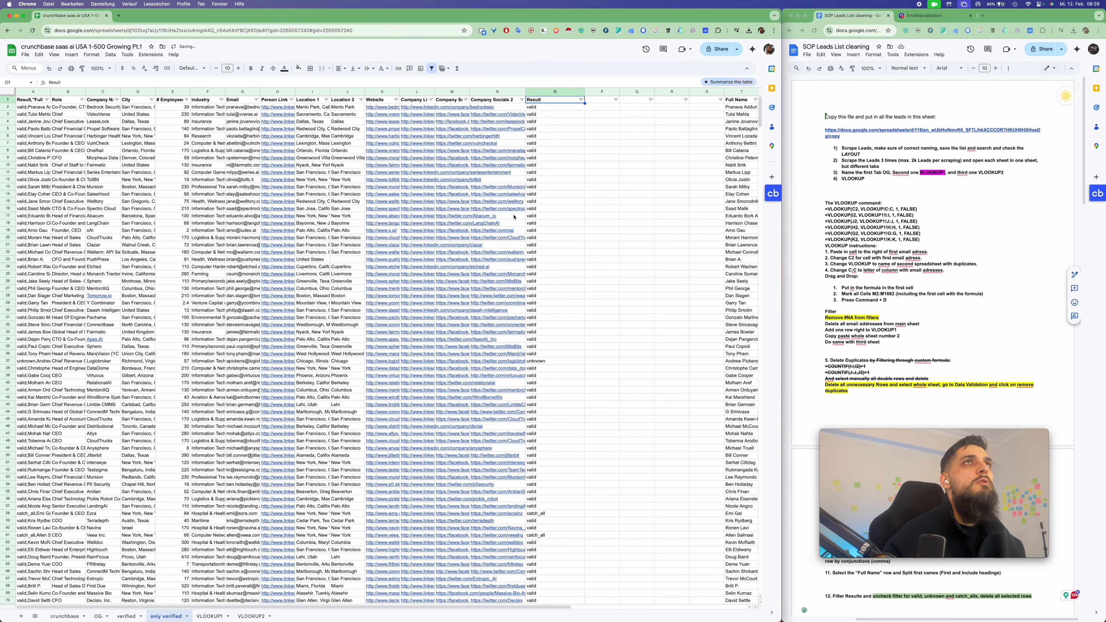
pyautogui.moveTo(759, 113); pyautogui.dragTo(759, 577)
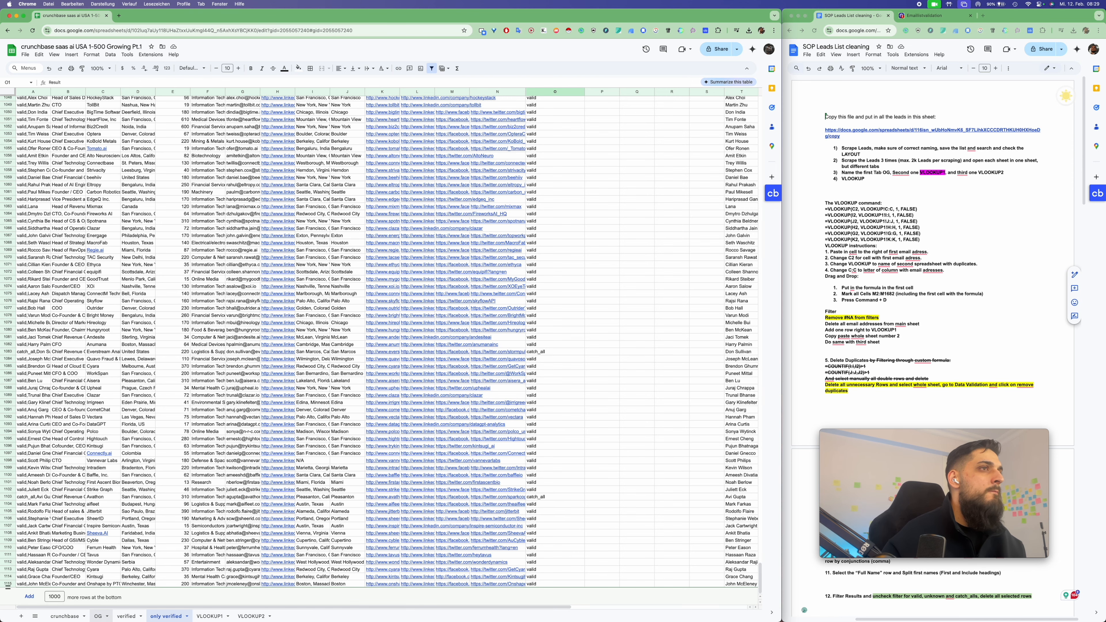
# Reset the Result filter on the verified sheet to show all values
pyautogui.click(128, 616)
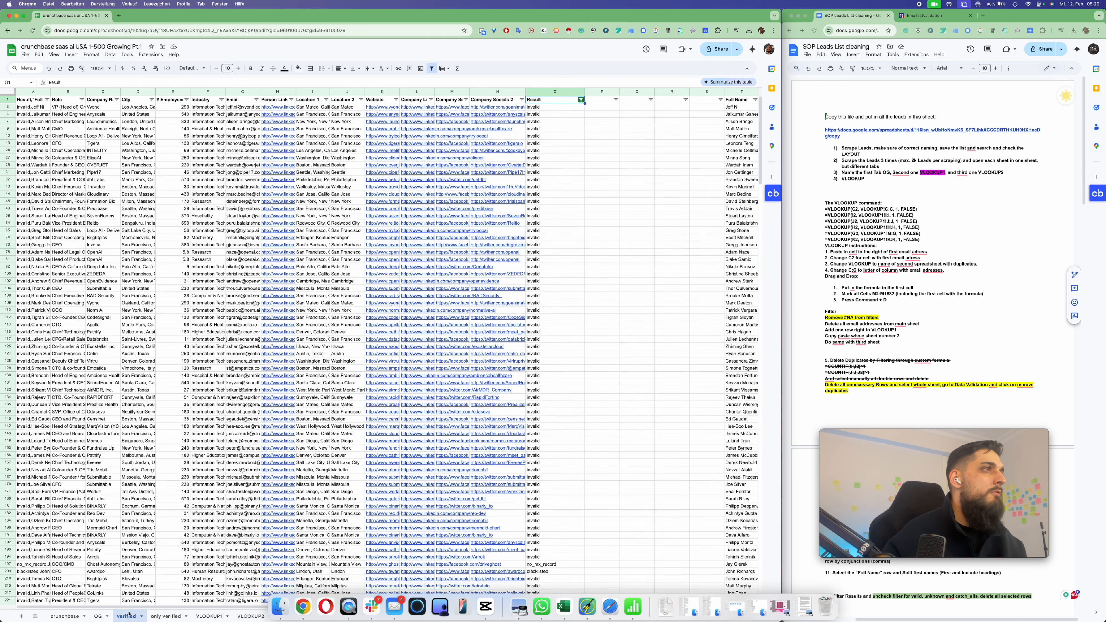
pyautogui.click(581, 100)
pyautogui.click(497, 185)
pyautogui.click(565, 272)
pyautogui.moveTo(759, 112); pyautogui.dragTo(759, 588)
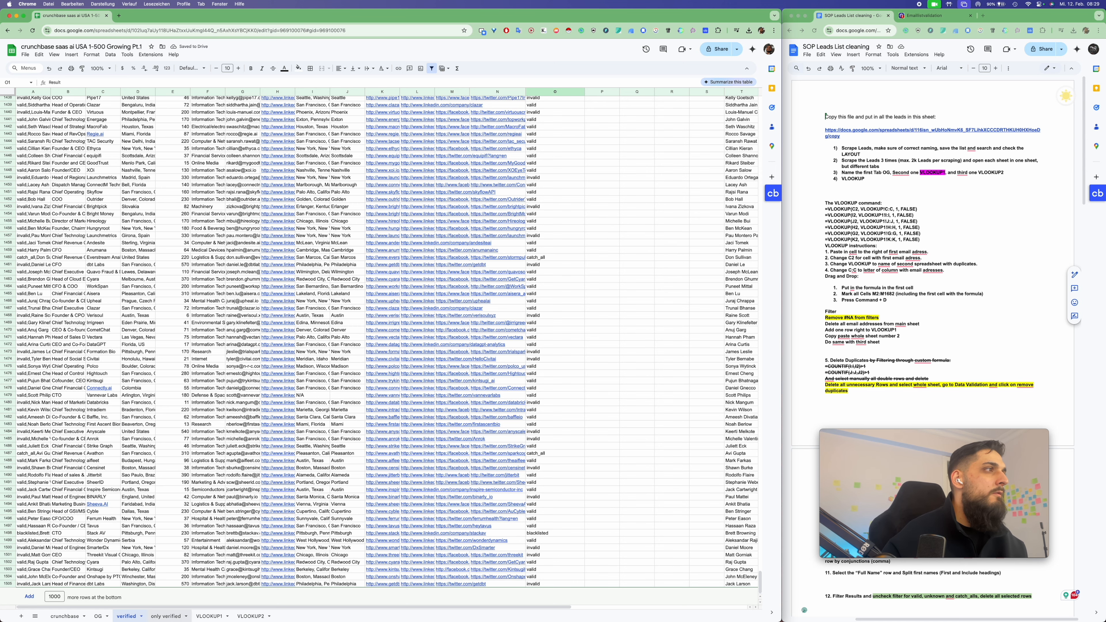
# Widen the Full Name column T on the only verified sheet
pyautogui.click(169, 617)
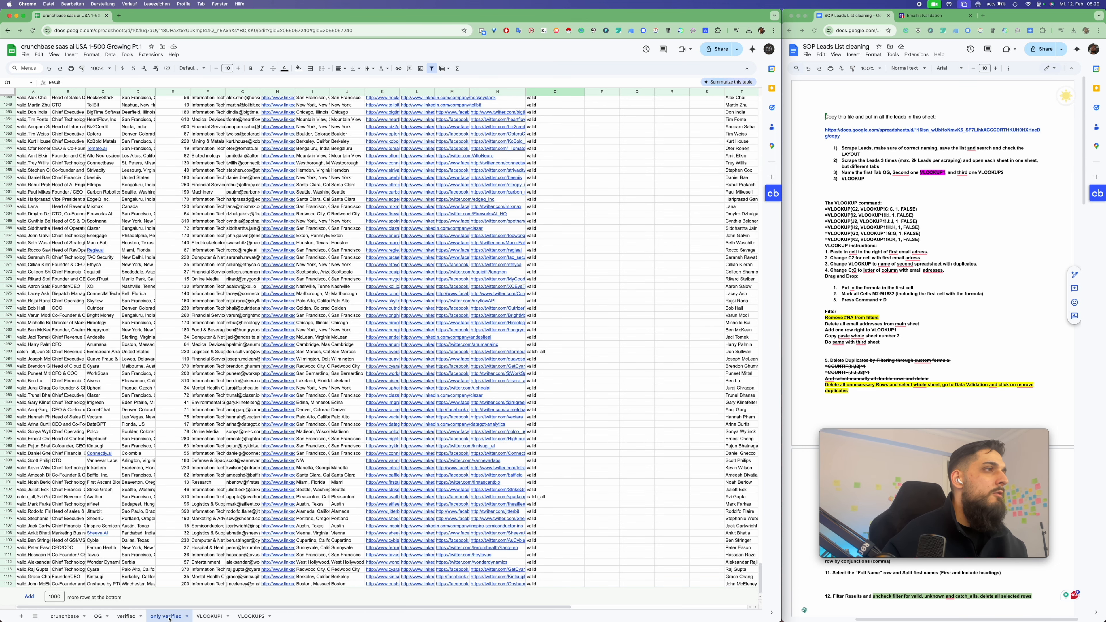
pyautogui.click(587, 134)
pyautogui.scroll(20, 630, 129)
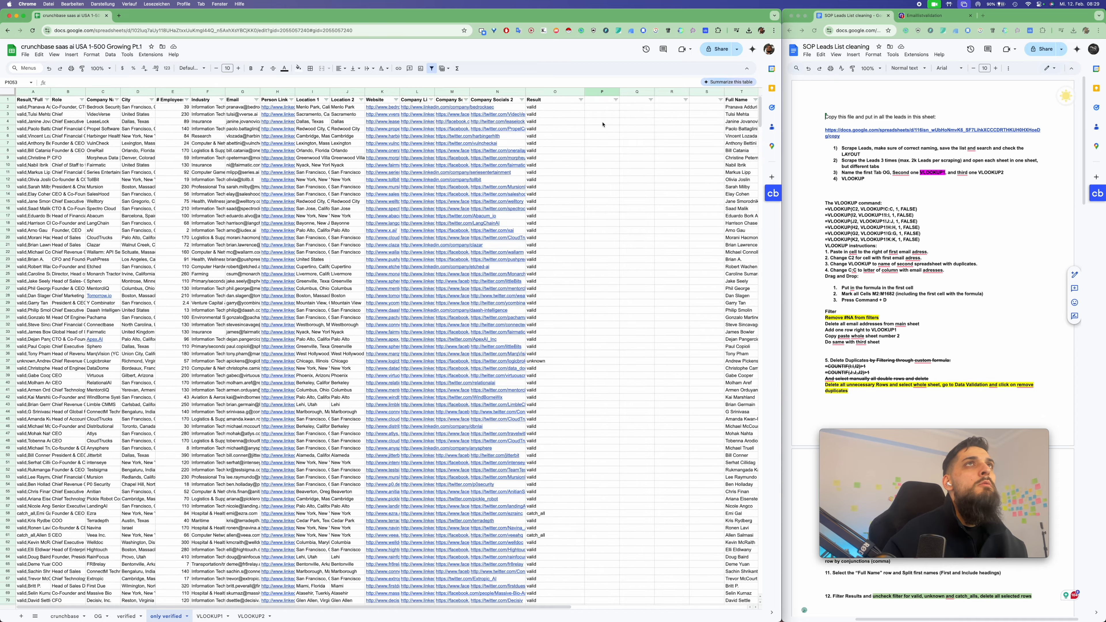
pyautogui.hscroll(5, 603, 125)
pyautogui.click(570, 92)
pyautogui.moveTo(590, 91); pyautogui.dragTo(612, 91)
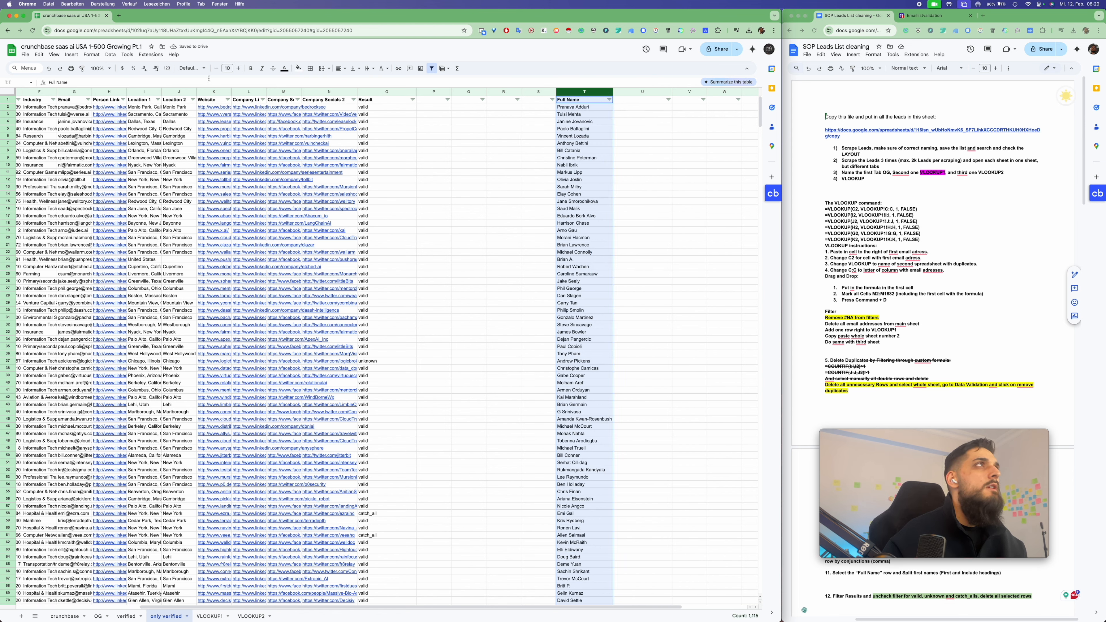
# Copy the Full Name column into the adjacent column U
pyautogui.press('super+c')
pyautogui.click(645, 91)
pyautogui.press('super+v')
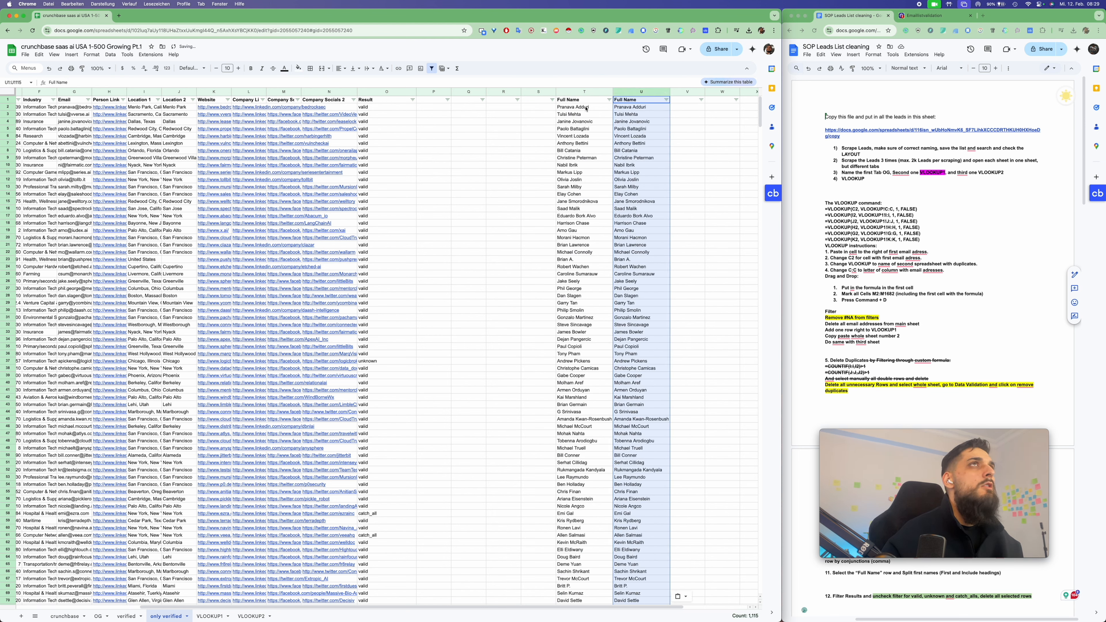
# Split the copied names into columns using Space as the separator
pyautogui.click(110, 55)
pyautogui.click(163, 242)
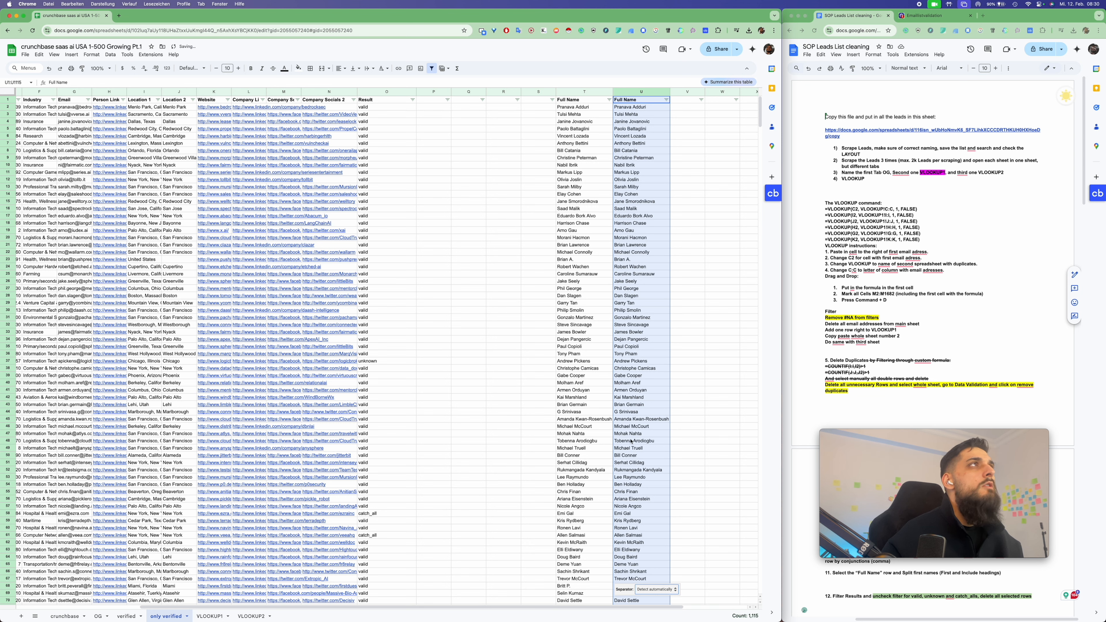
pyautogui.click(656, 589)
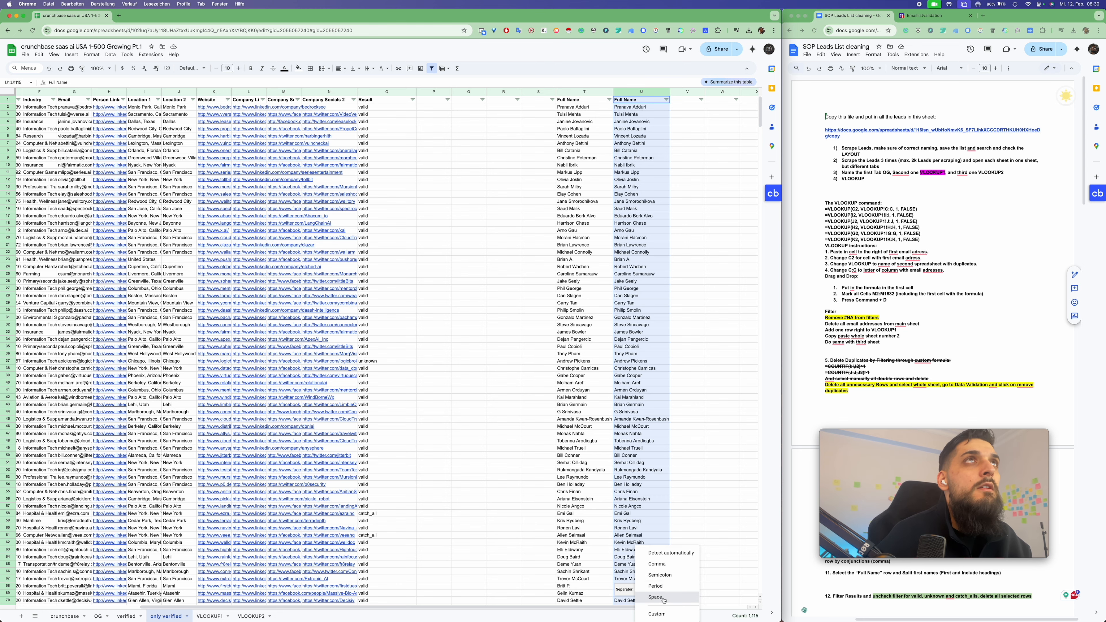
pyautogui.click(663, 597)
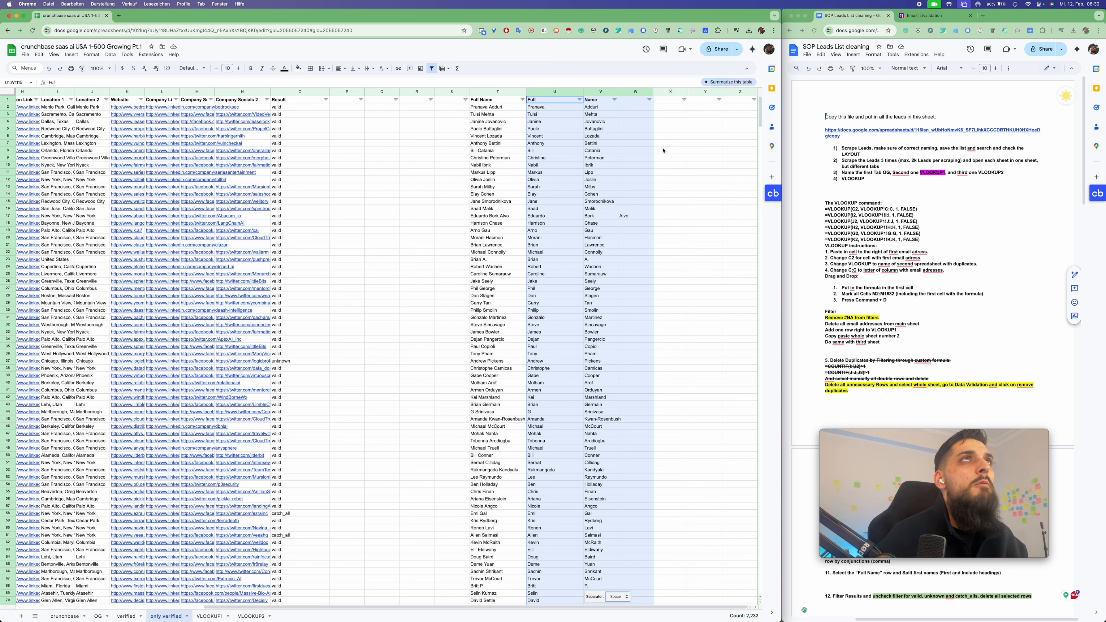
pyautogui.click(636, 107)
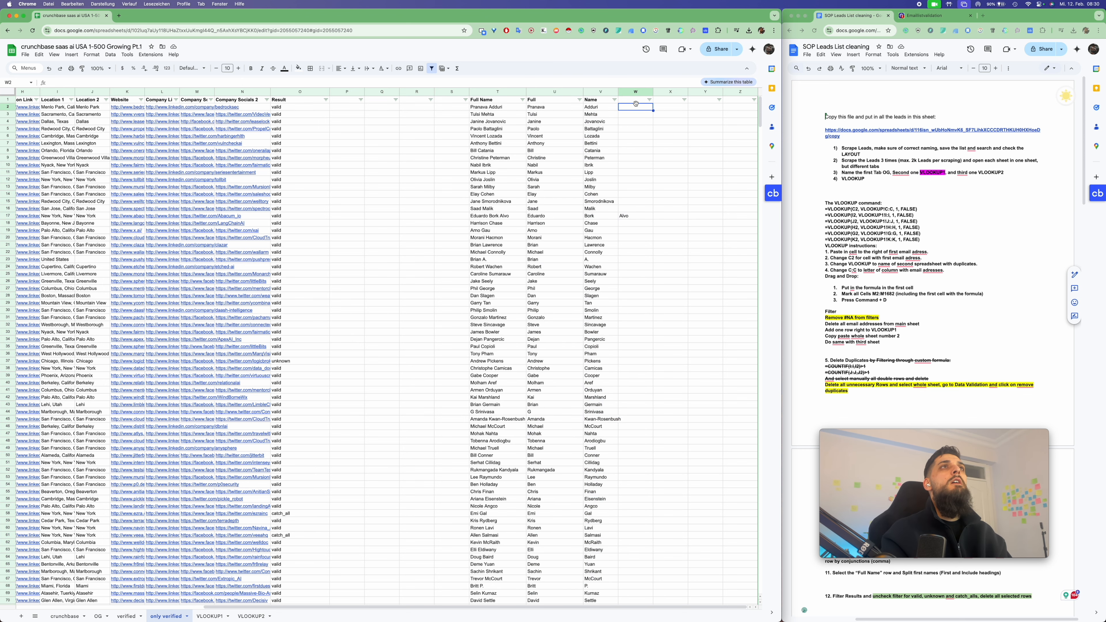
pyautogui.click(633, 91)
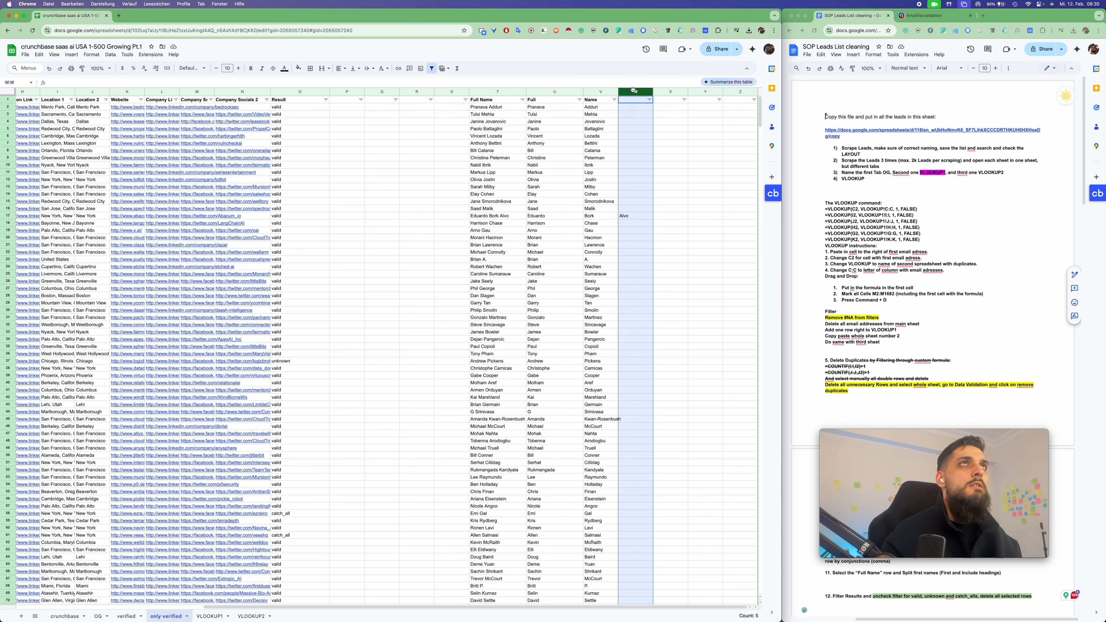
pyautogui.press('Delete')
pyautogui.click(649, 100)
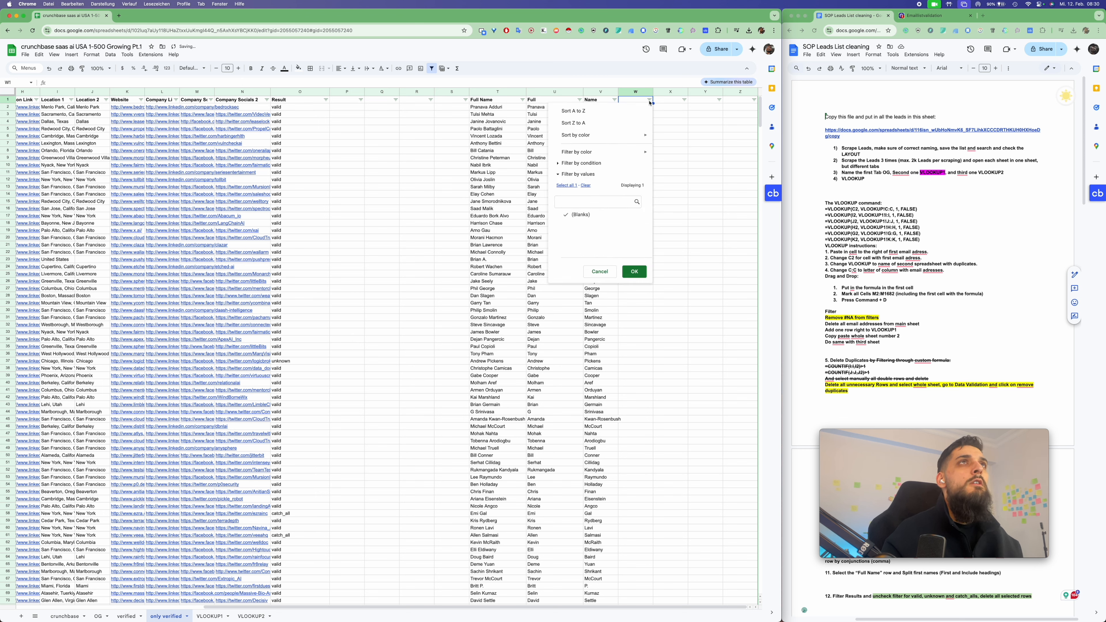
pyautogui.click(684, 99)
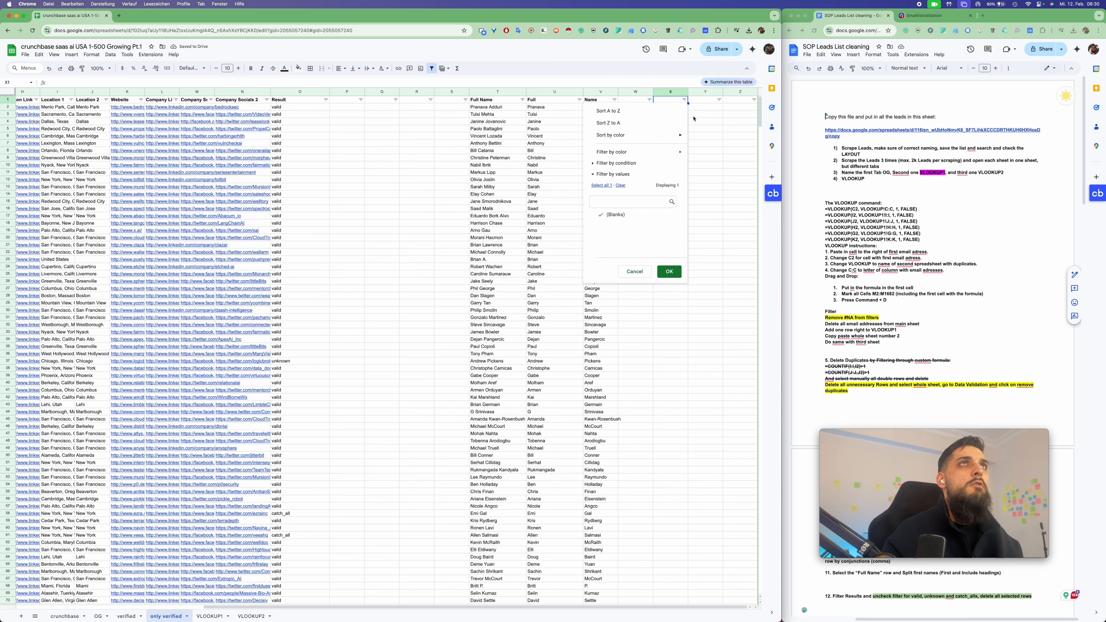
pyautogui.click(614, 100)
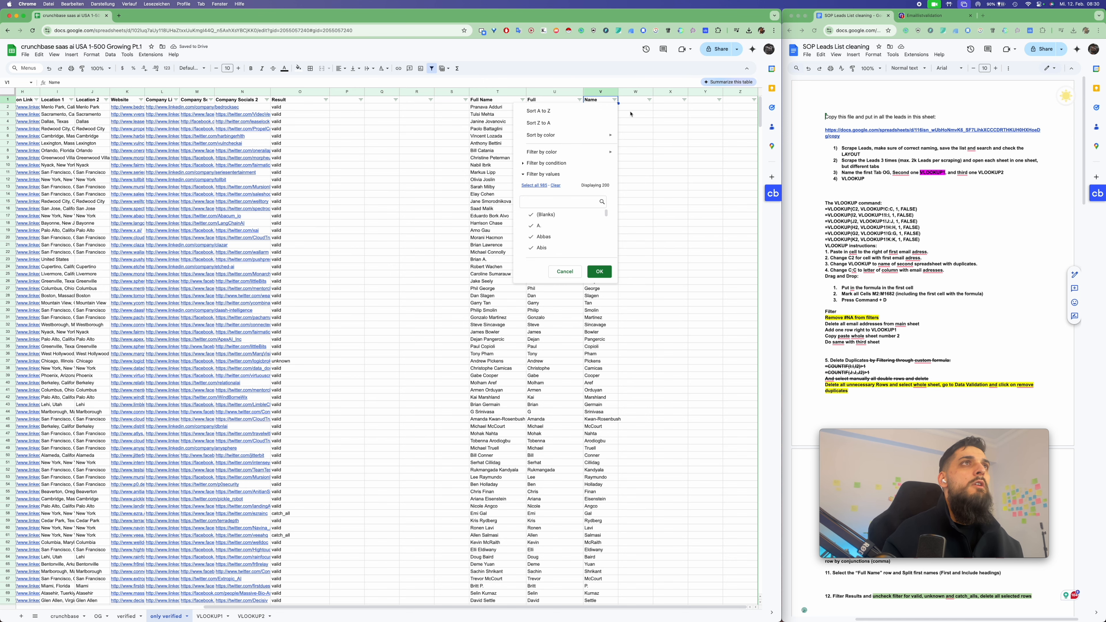
pyautogui.click(648, 130)
pyautogui.click(545, 101)
pyautogui.write('First Name')
pyautogui.press('Return')
pyautogui.click(598, 91)
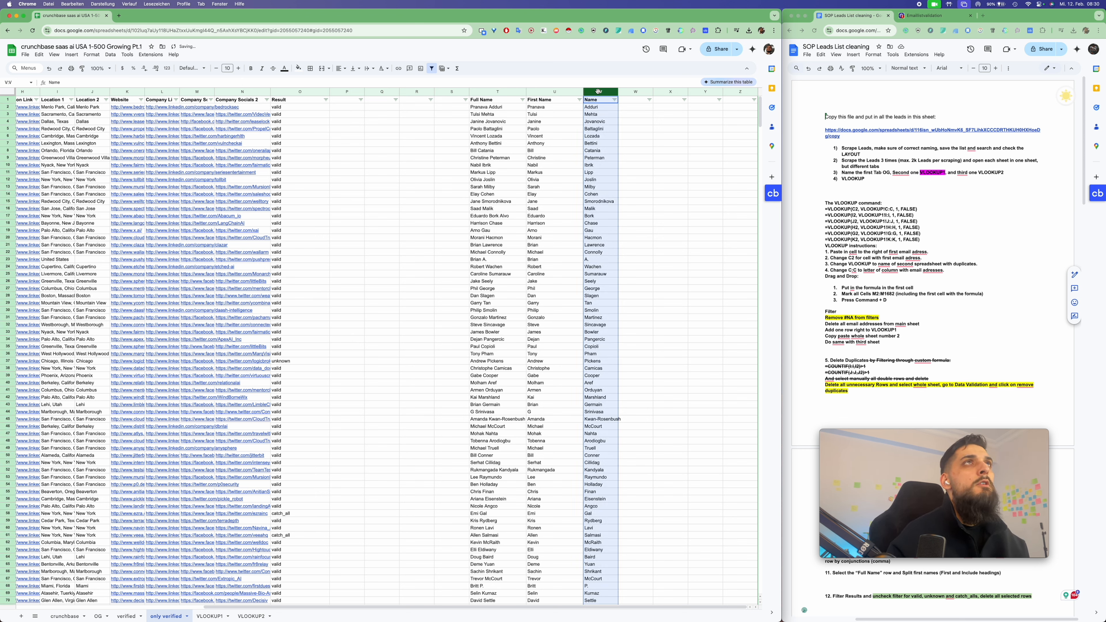
pyautogui.press('Delete')
pyautogui.click(550, 136)
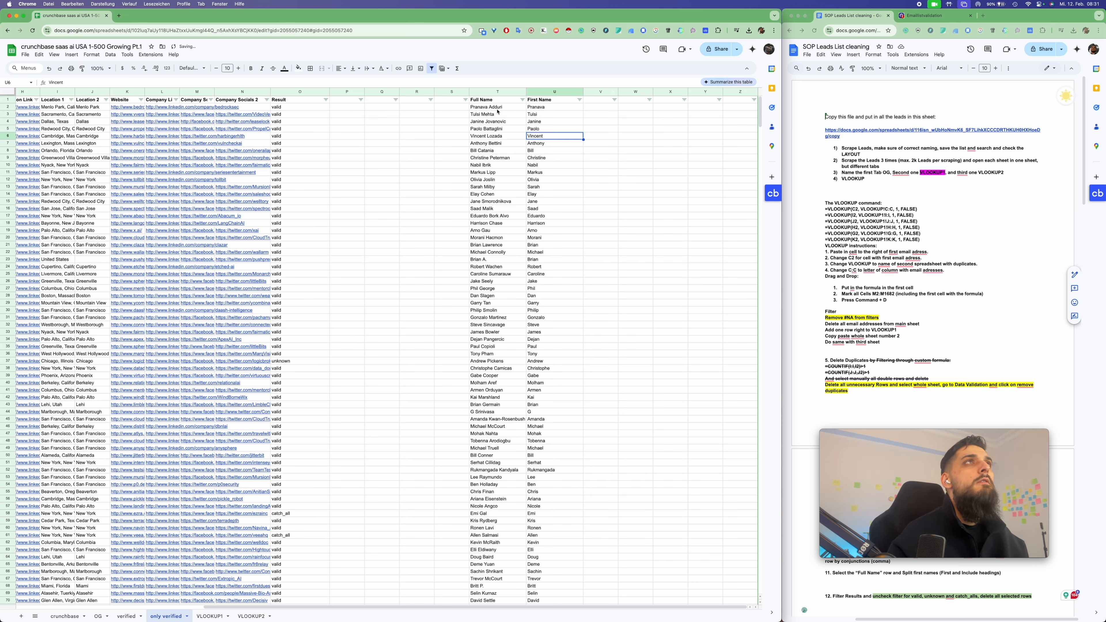
pyautogui.click(492, 91)
pyautogui.click(548, 122)
pyautogui.click(580, 100)
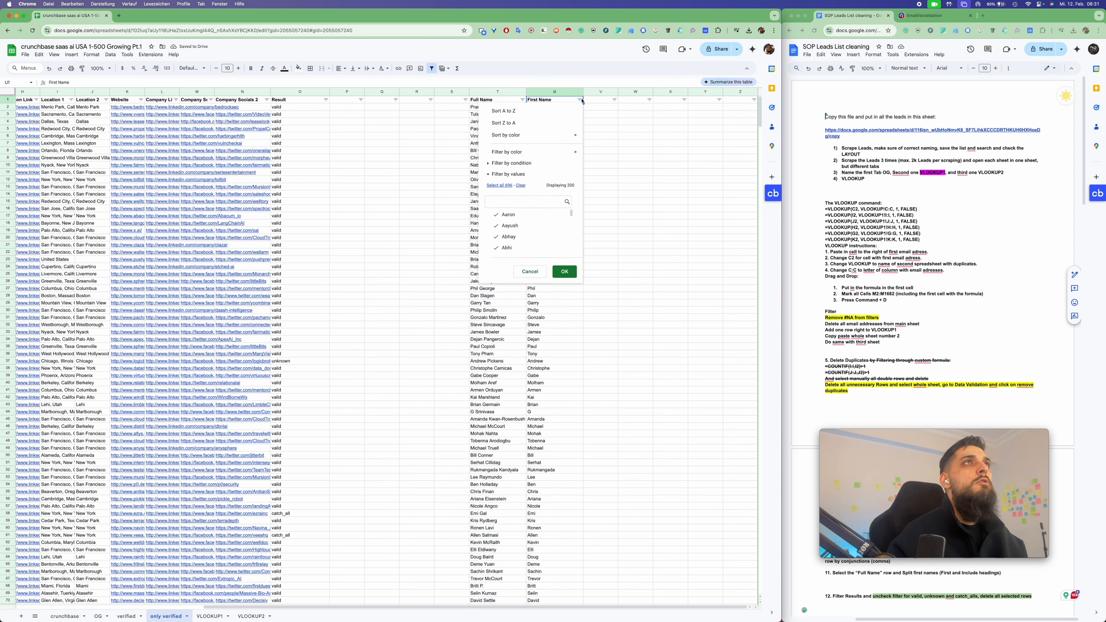
pyautogui.scroll(-1, 525, 216)
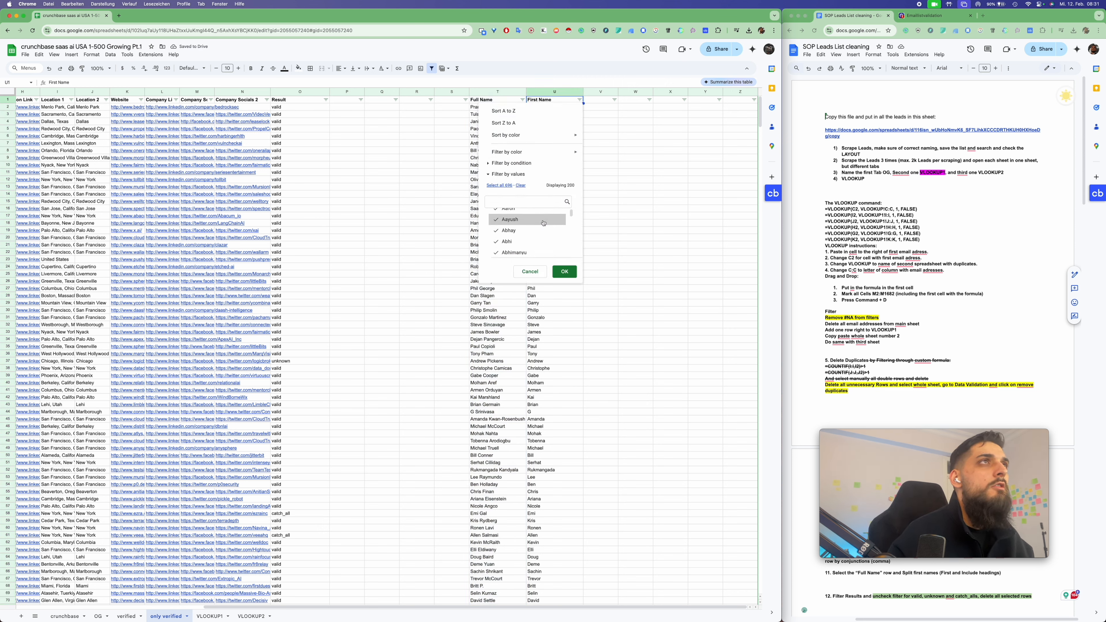
pyautogui.scroll(-10, 552, 227)
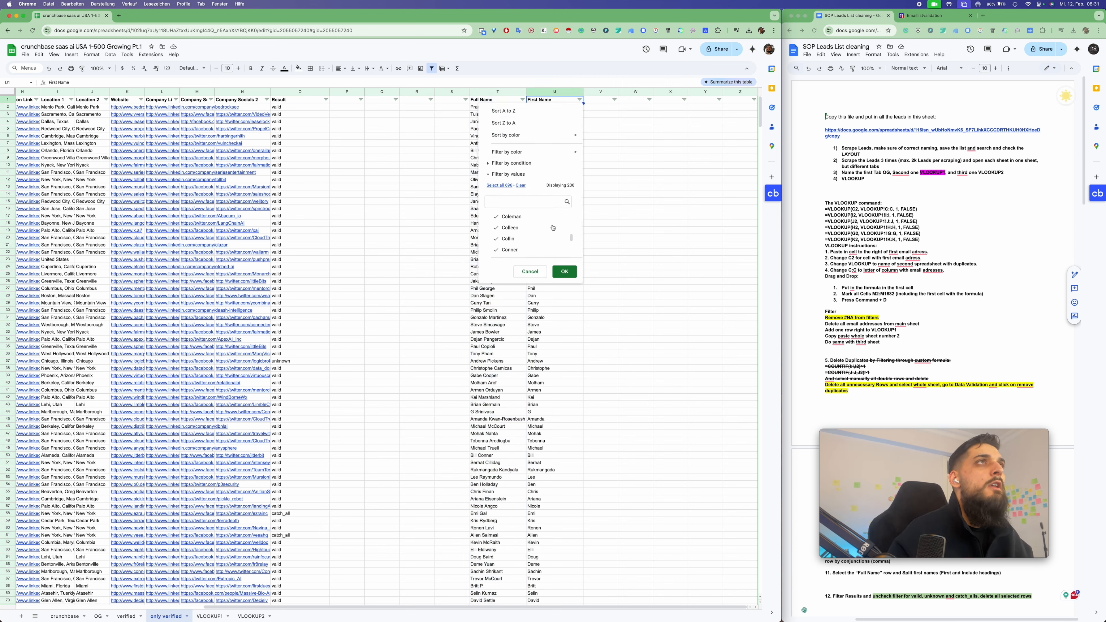
pyautogui.scroll(-3, 553, 227)
pyautogui.click(679, 215)
pyautogui.scroll(-14, 678, 209)
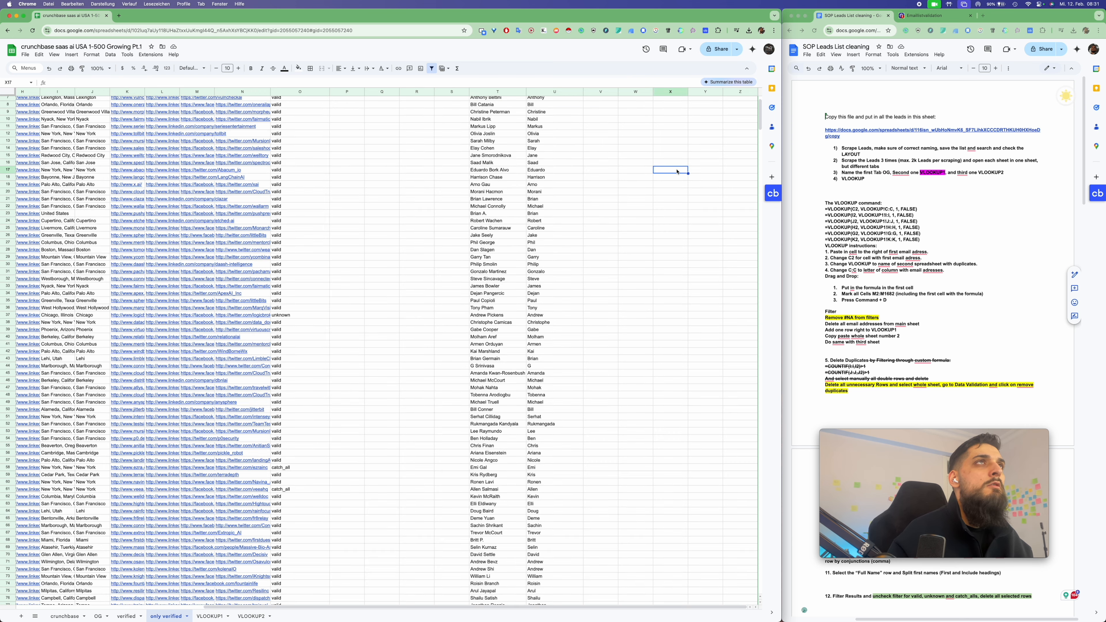
pyautogui.scroll(15, 616, 205)
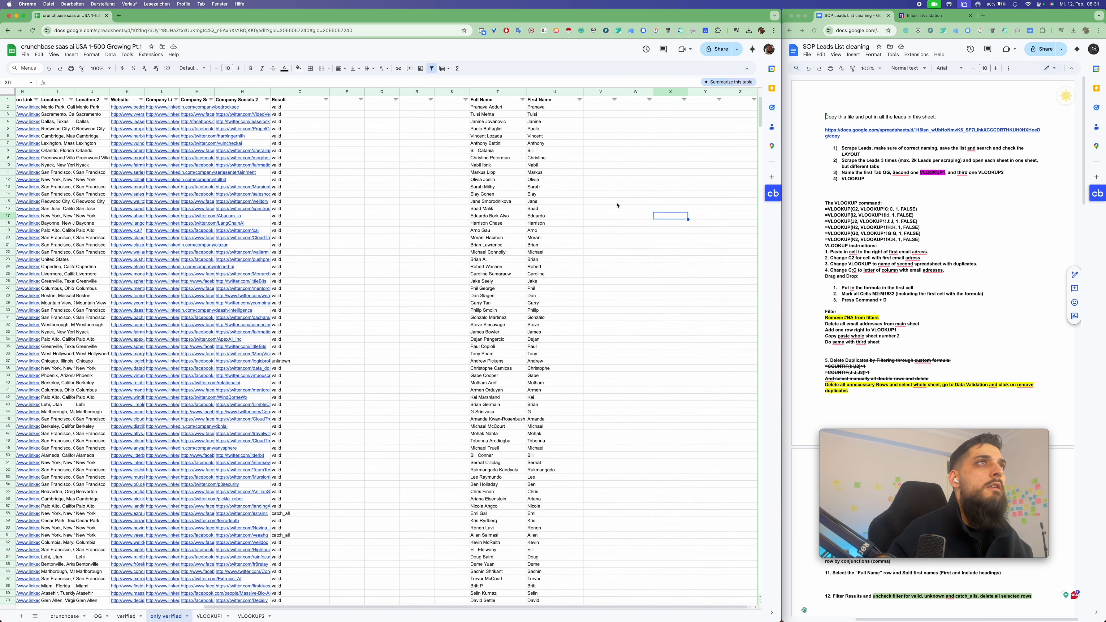
pyautogui.click(527, 411)
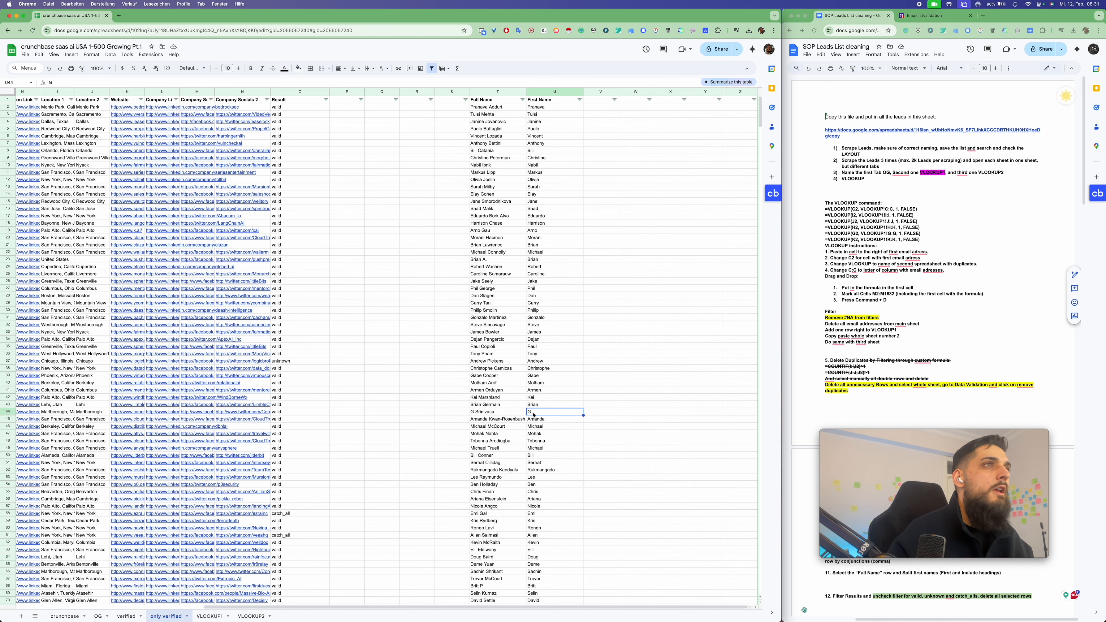
pyautogui.hscroll(-2, 42, 422)
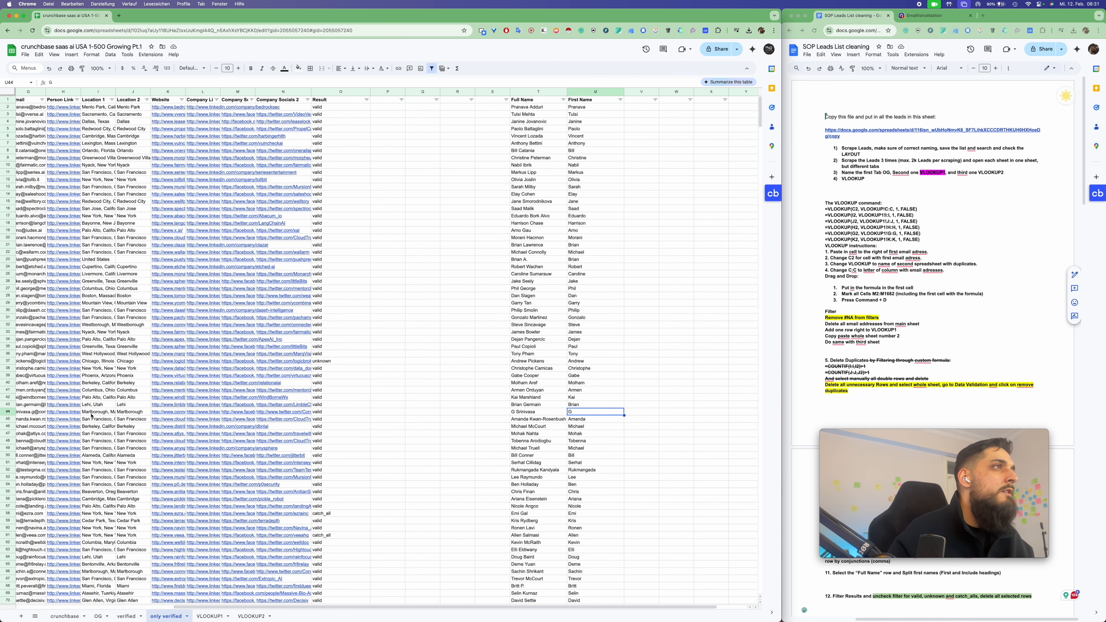
pyautogui.hscroll(-4, 65, 416)
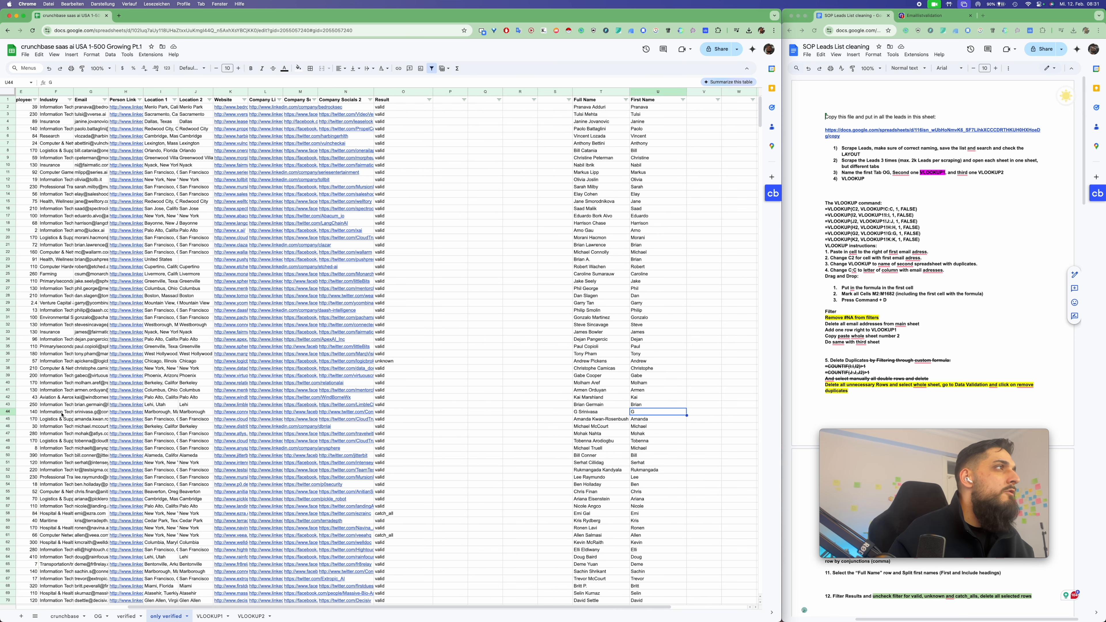
pyautogui.click(173, 414)
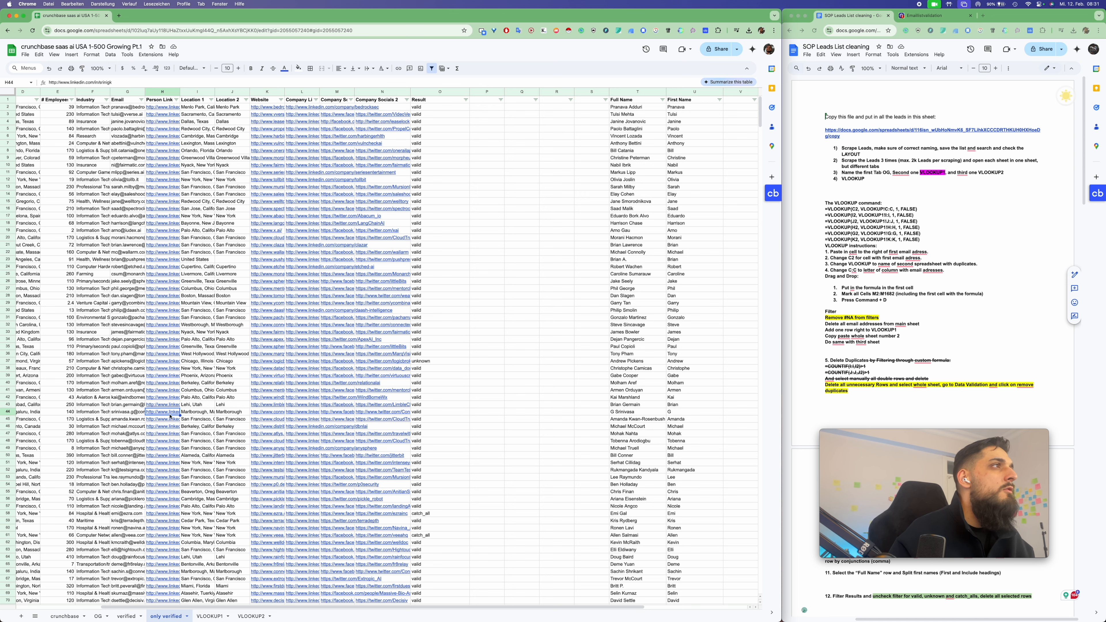
# Open the H44 lead's LinkedIn profile, select the short first name from a recommendation, and return to Sheets
pyautogui.moveTo(173, 413)
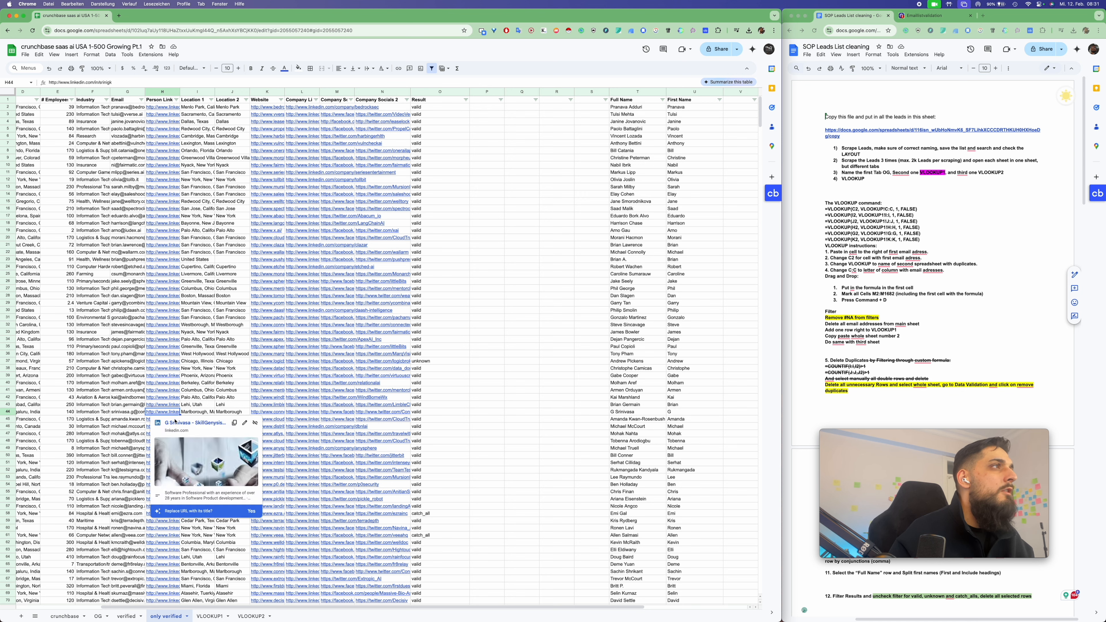
pyautogui.click(176, 422)
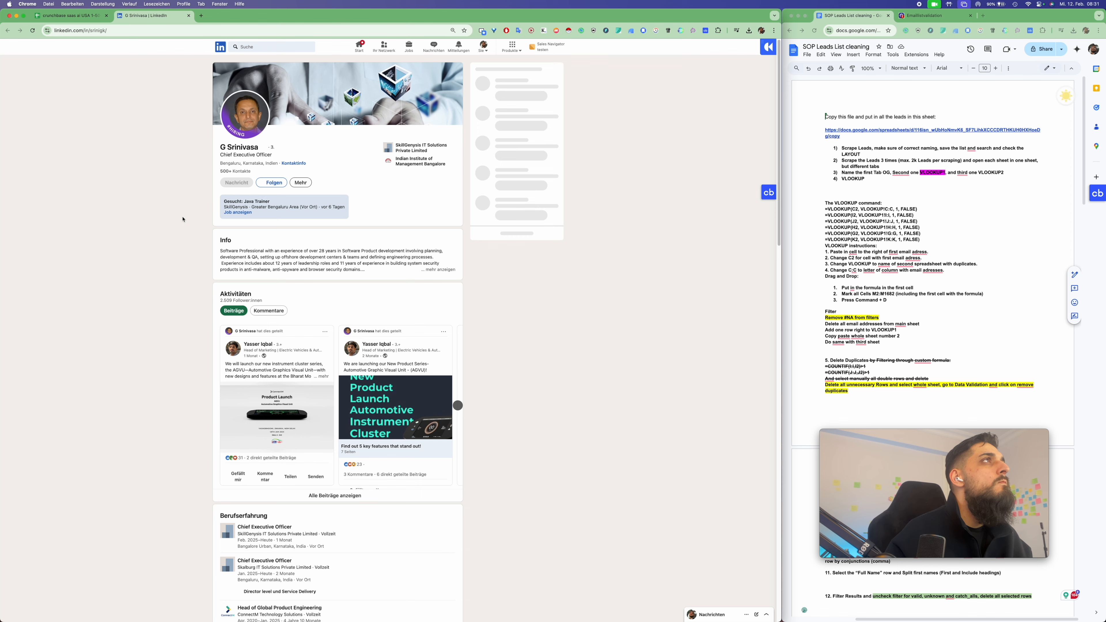
pyautogui.scroll(-15, 183, 219)
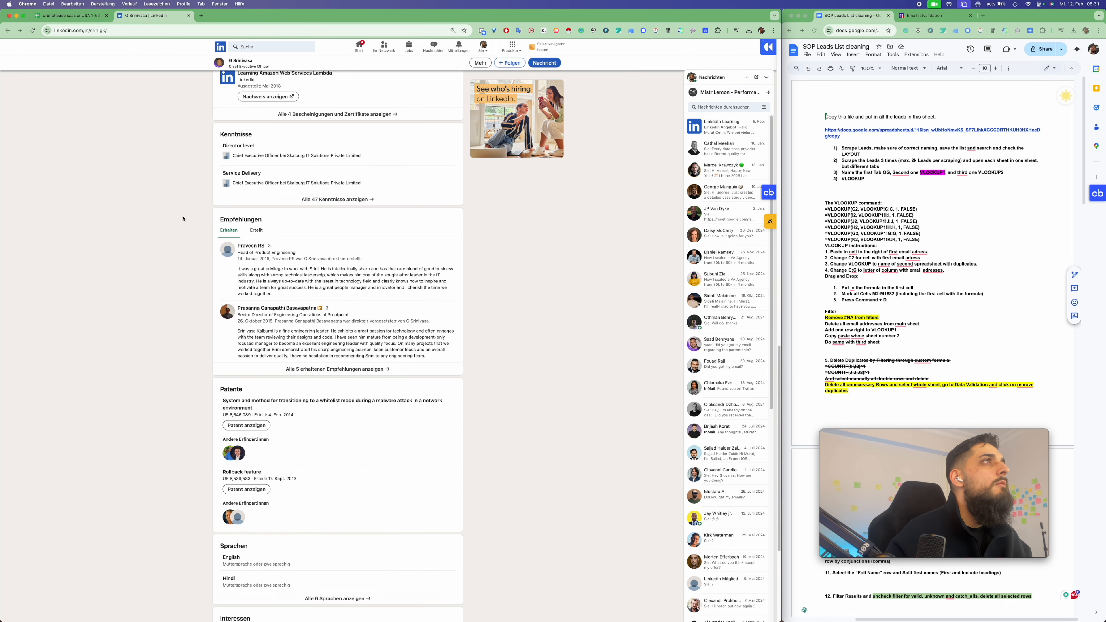
pyautogui.doubleClick(313, 269)
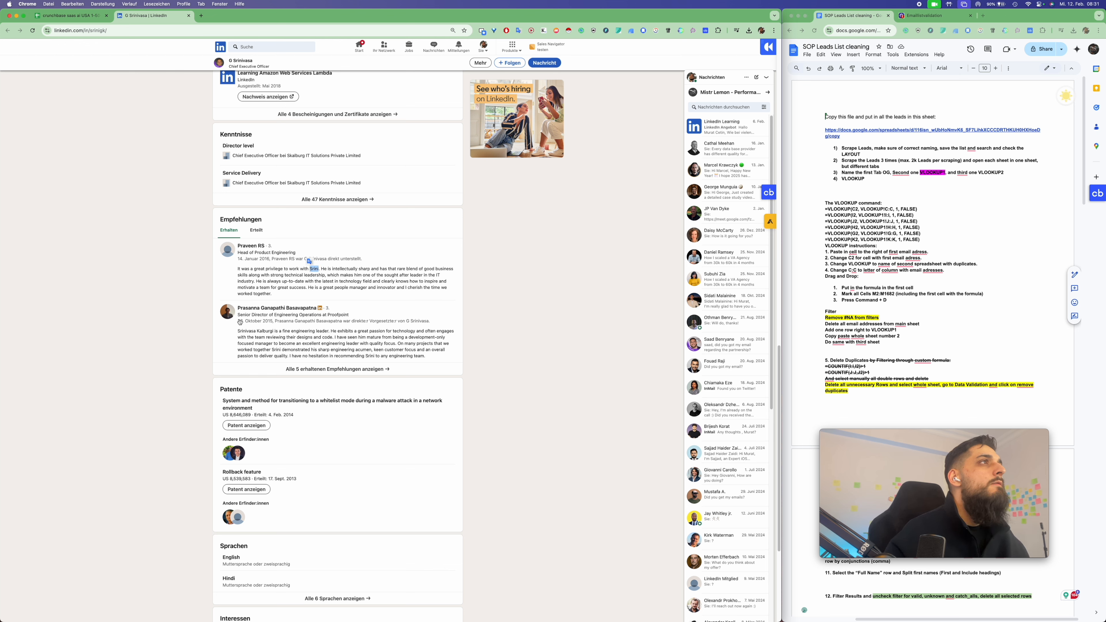
pyautogui.doubleClick(245, 331)
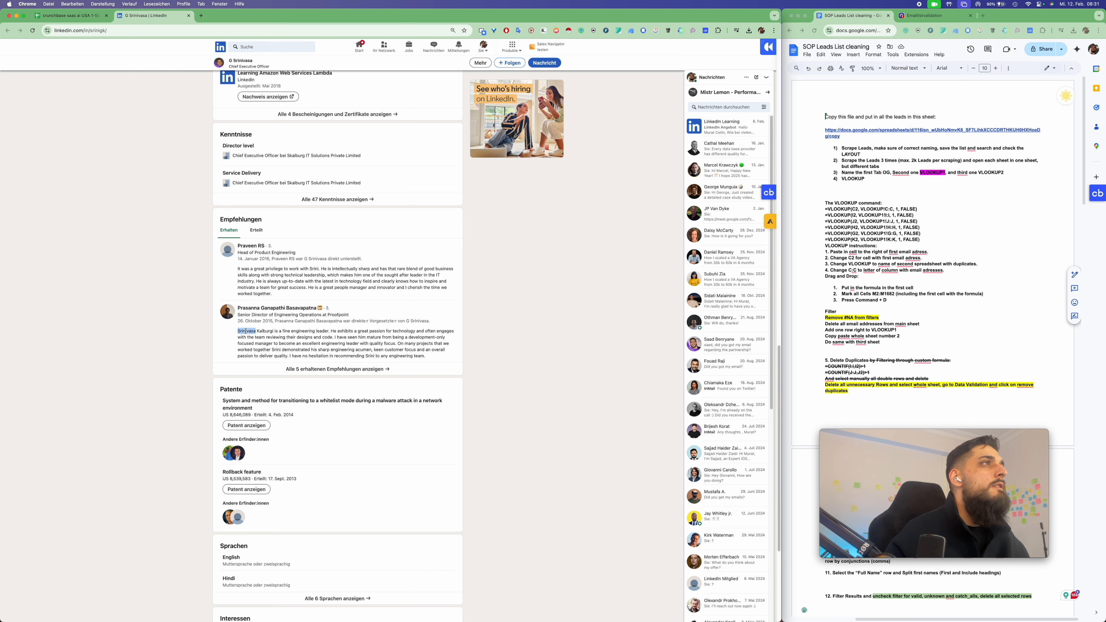
pyautogui.doubleClick(313, 268)
pyautogui.press('super+c')
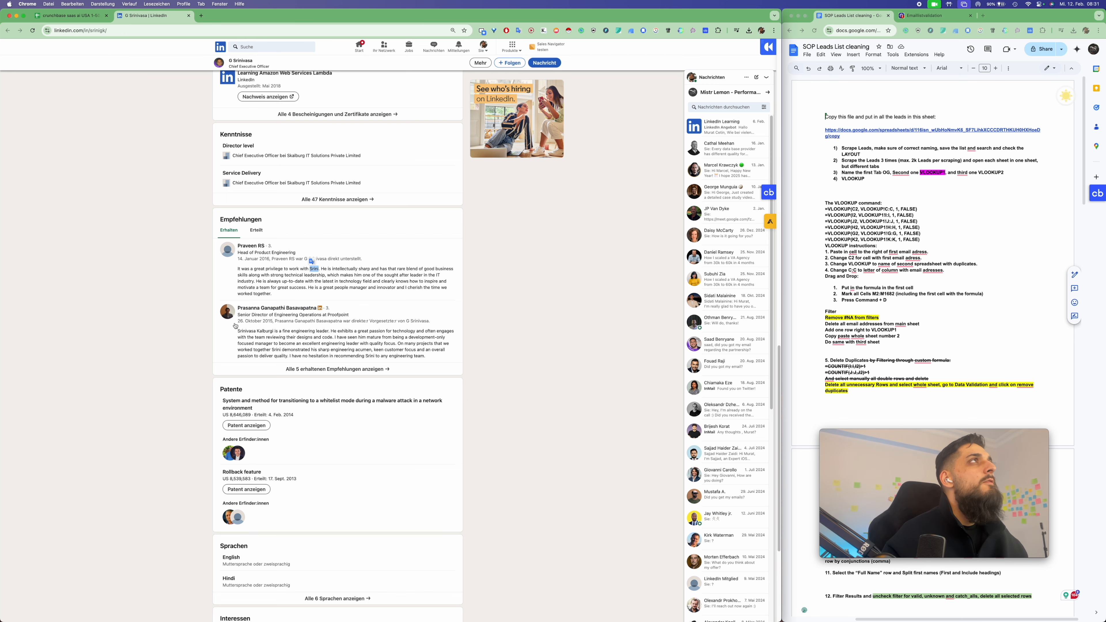
pyautogui.hotkey('ctrl', 'Tab')
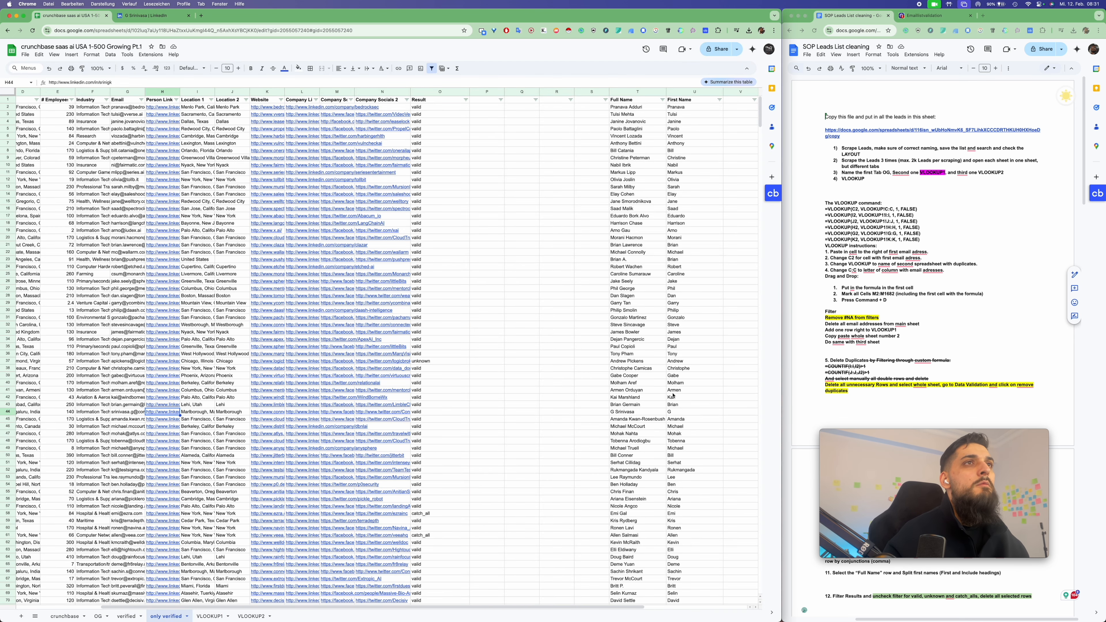
# Paste the lead's short first name into U44, replacing the lone initial G
pyautogui.click(687, 413)
pyautogui.press('super+v')
pyautogui.click(688, 396)
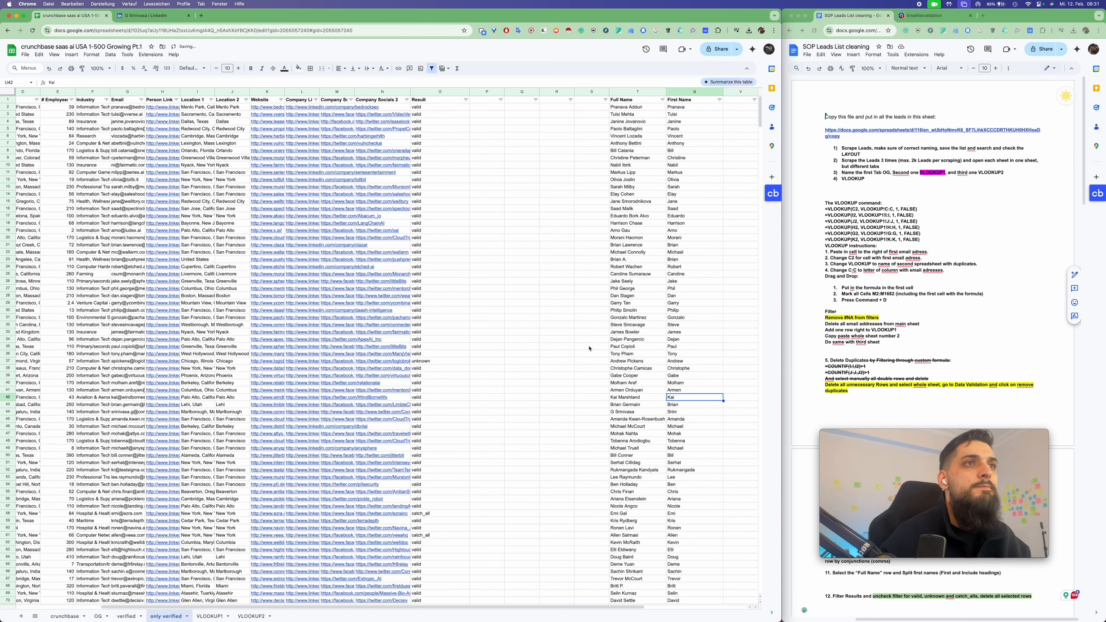
# Check first names further down, inspecting the odd entry and email in row 712
pyautogui.scroll(-20, 603, 377)
pyautogui.scroll(-20, 585, 367)
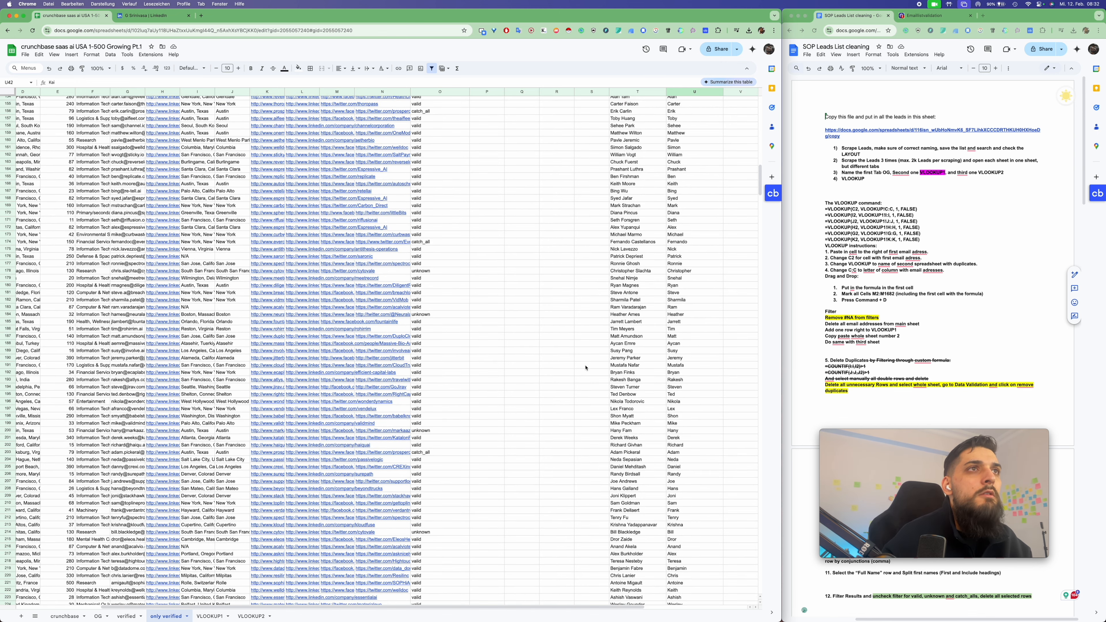
pyautogui.click(687, 190)
pyautogui.click(683, 198)
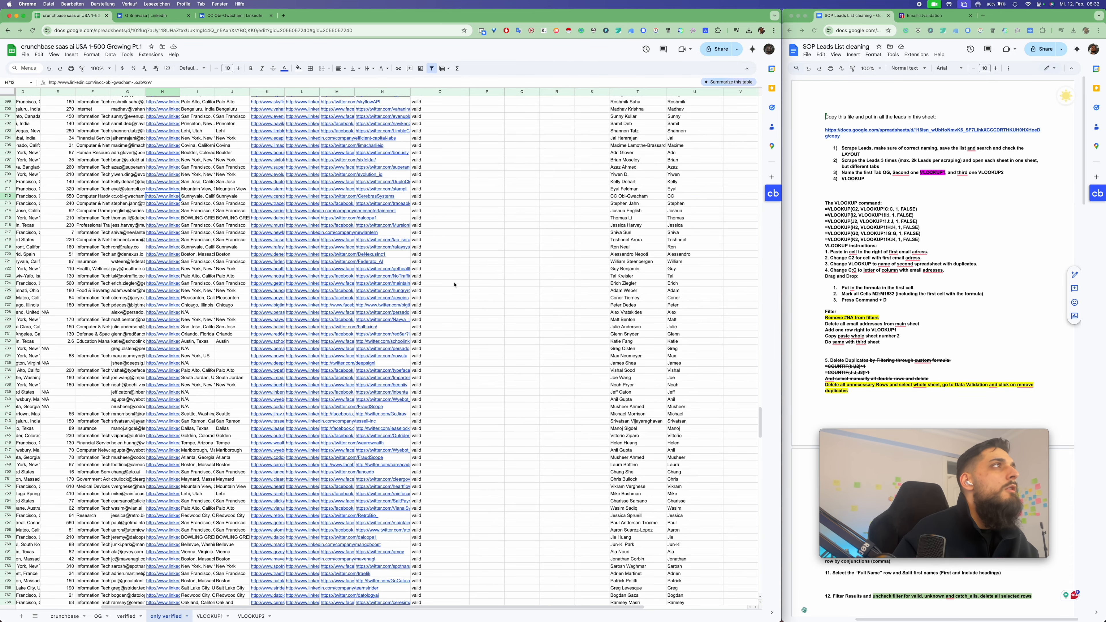
pyautogui.click(120, 198)
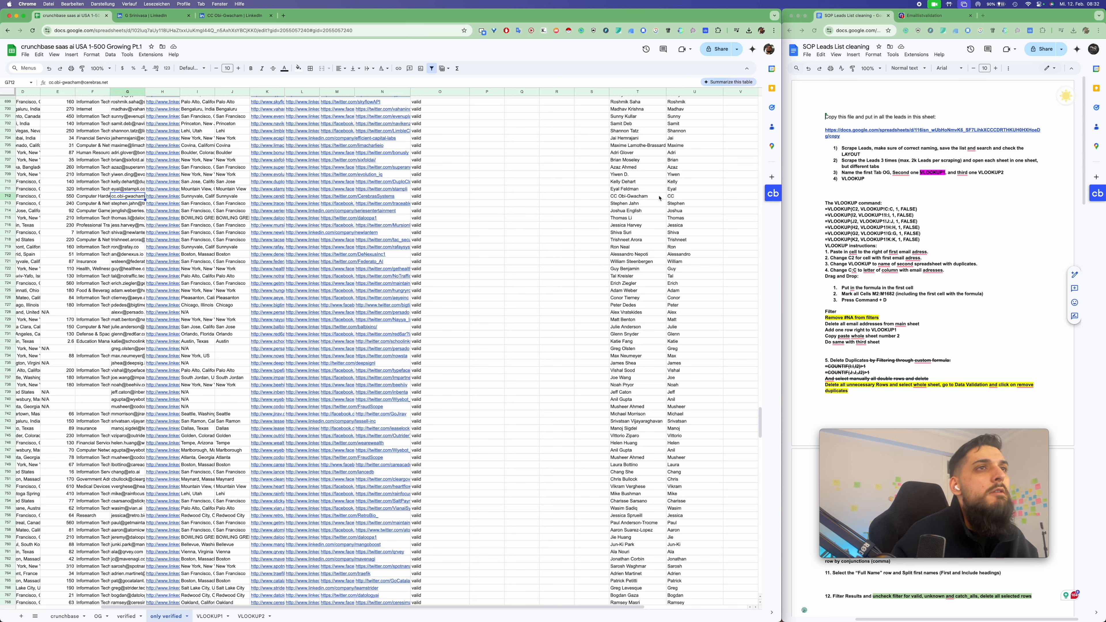
# Select and copy the Full Name and First Name columns T:U
pyautogui.scroll(-20, 690, 324)
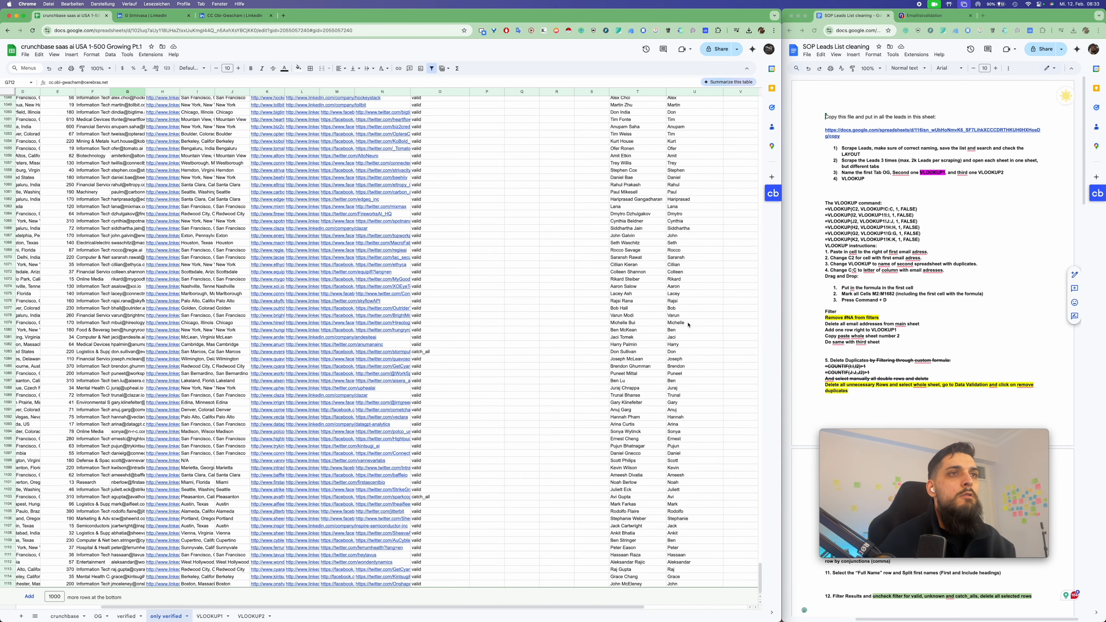
pyautogui.scroll(20, 688, 322)
pyautogui.scroll(20, 688, 323)
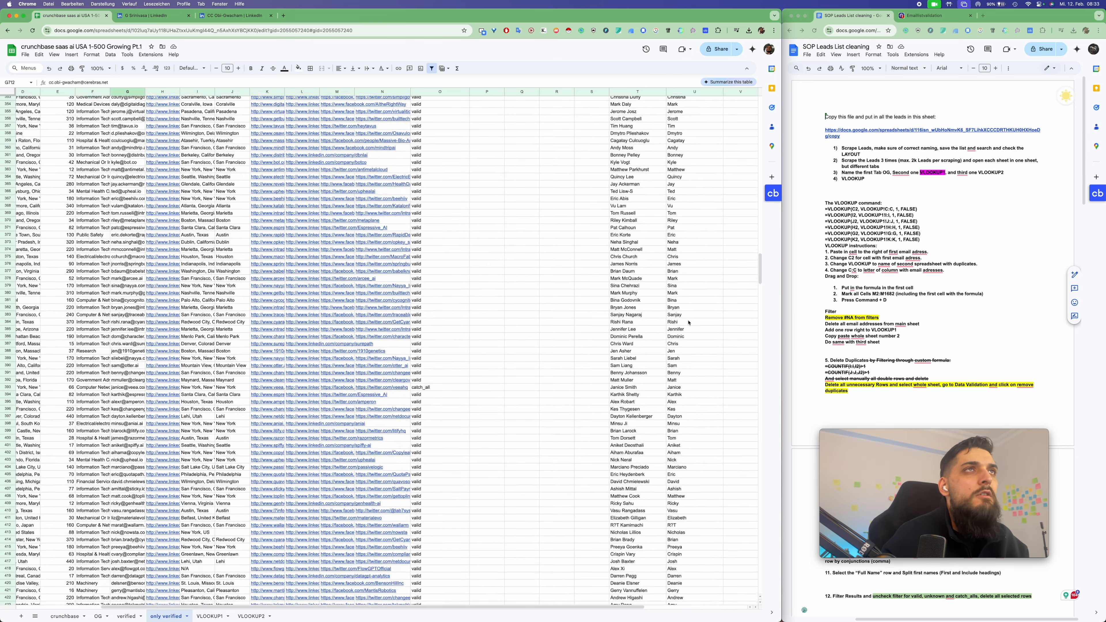
pyautogui.moveTo(621, 92); pyautogui.dragTo(678, 90)
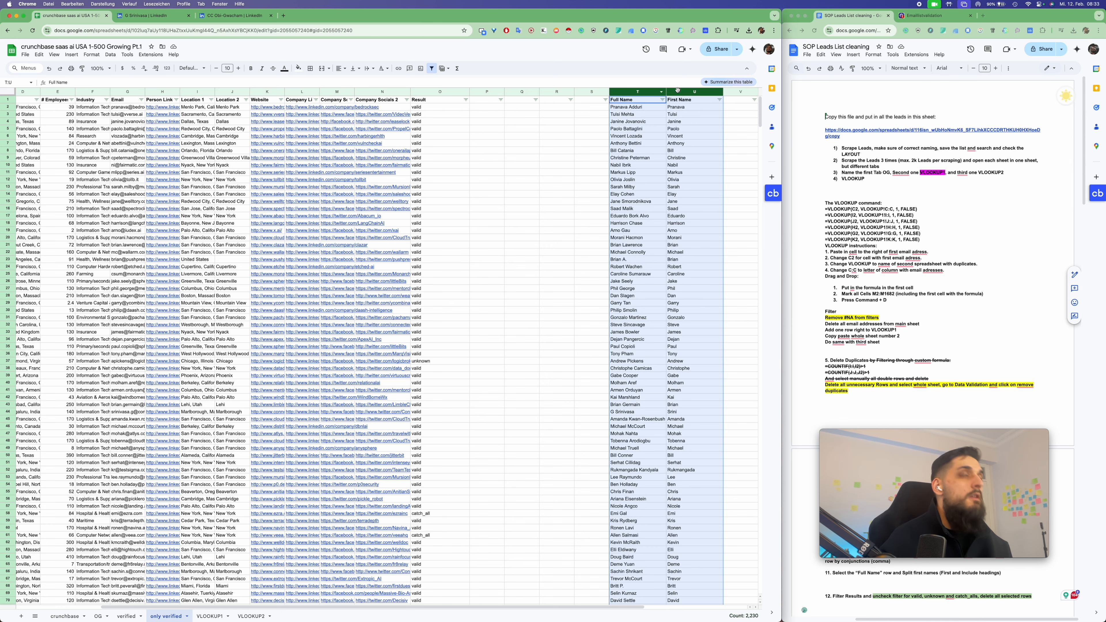
pyautogui.press('super+c')
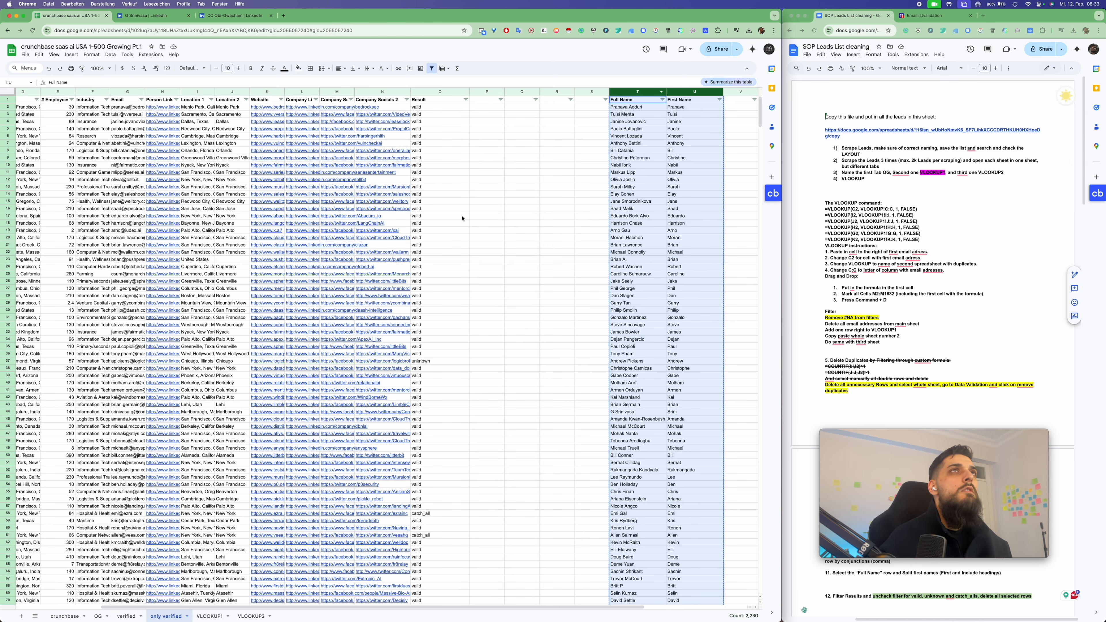
# Insert a column right of A and paste the name columns at column A
pyautogui.hscroll(-3, 462, 217)
pyautogui.click(46, 94)
pyautogui.click(61, 159)
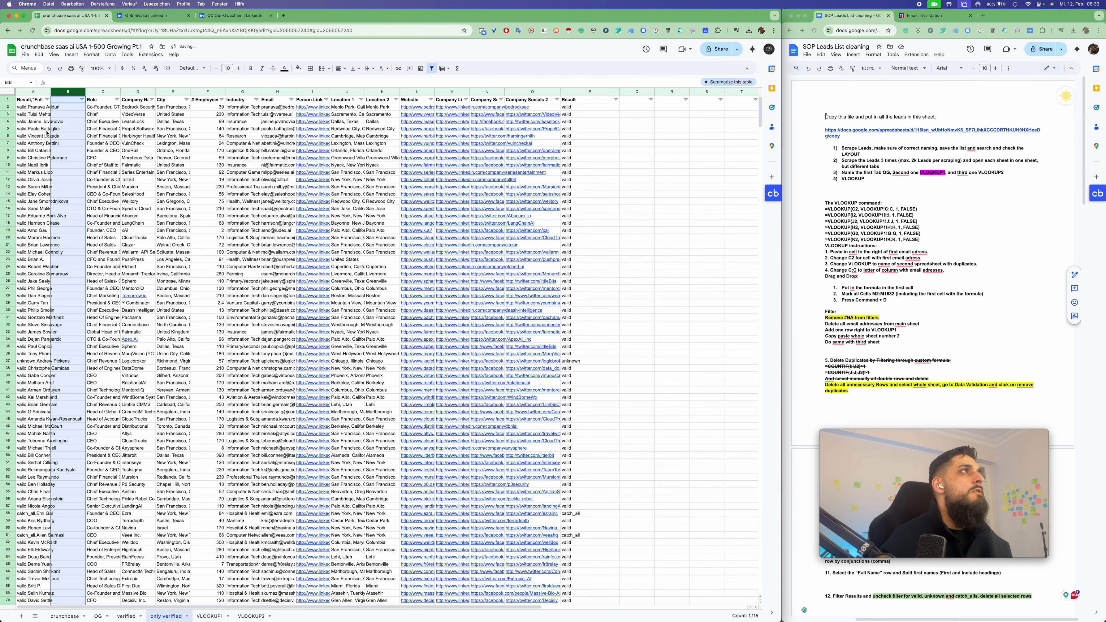
pyautogui.click(31, 91)
pyautogui.press('super+c')
pyautogui.press('super+shift+v')
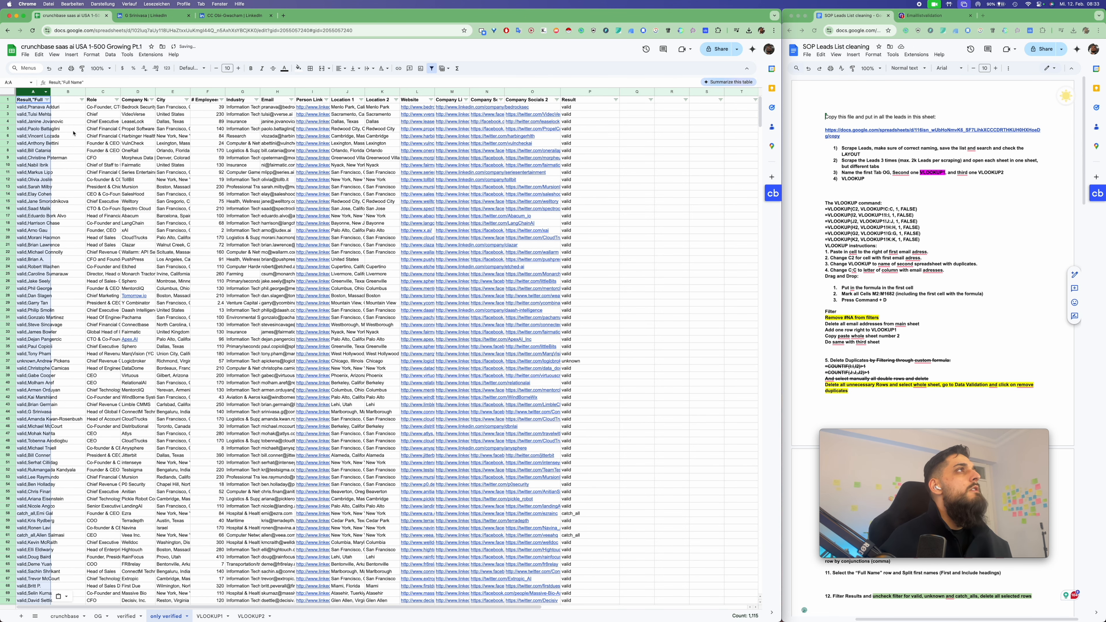
# Undo the garbled paste in column A
pyautogui.press('super+z')
pyautogui.press('super+z')
pyautogui.press('super+z')
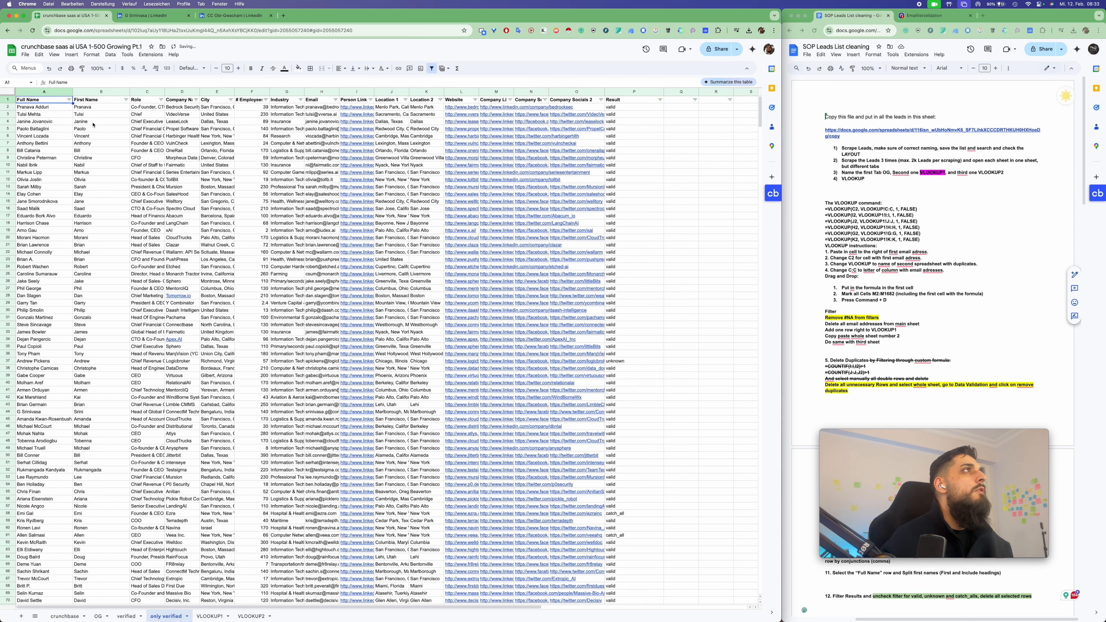
pyautogui.hscroll(6, 93, 124)
pyautogui.hscroll(-3, 94, 124)
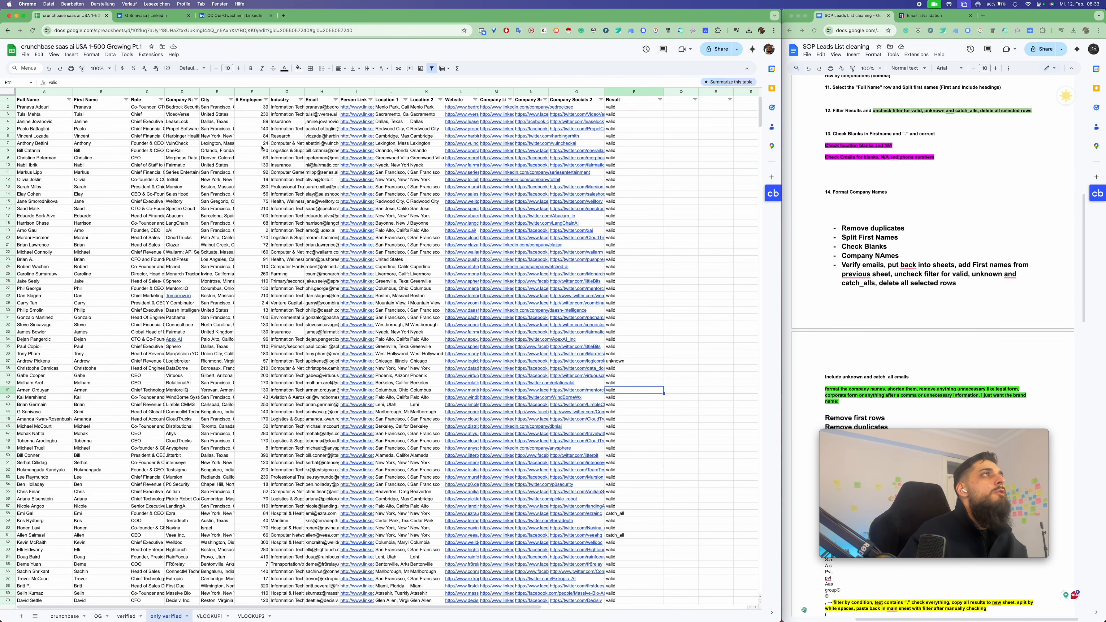
# Filter the City column to show only (Blanks) entries
pyautogui.click(230, 99)
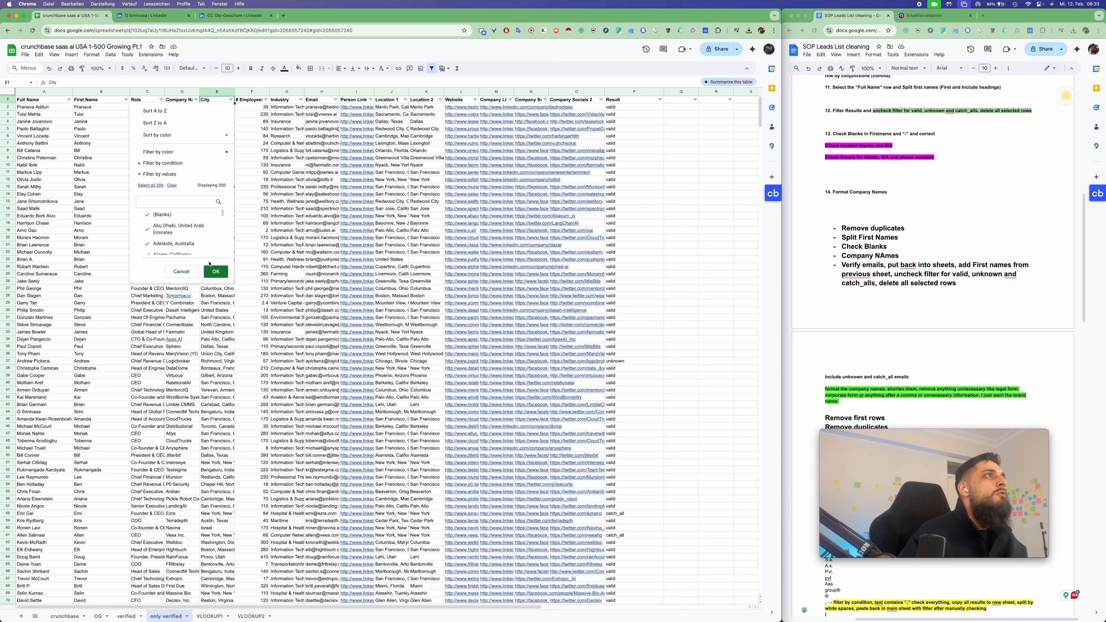
pyautogui.click(171, 185)
pyautogui.click(162, 214)
pyautogui.click(215, 271)
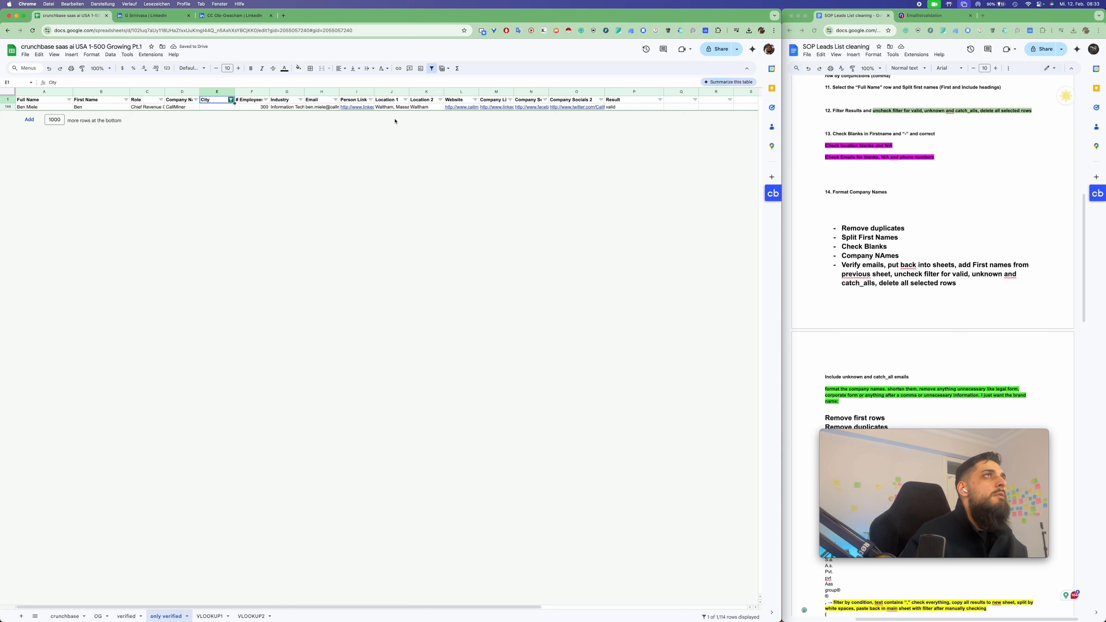
# Fill the blank City cell E144 with Waltham from K144, then clear the City filter
pyautogui.click(418, 107)
pyautogui.hotkey('ctrl', 'c')
pyautogui.click(211, 107)
pyautogui.hotkey('ctrl', 'v')
pyautogui.click(232, 101)
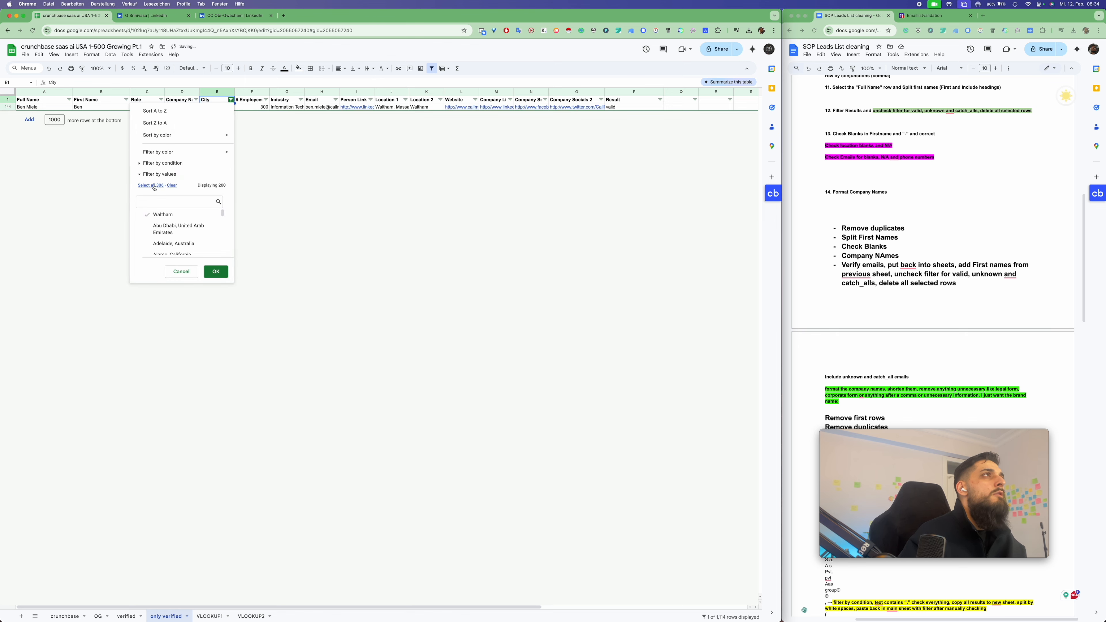
pyautogui.click(215, 271)
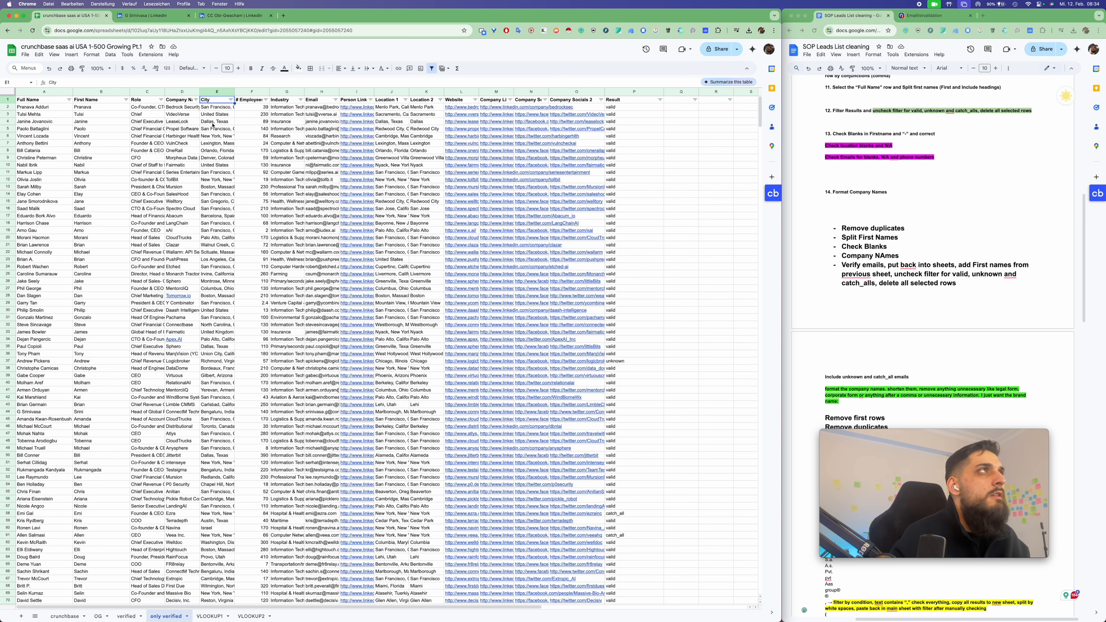
# Filter Person Linkedin to just its three misplaced values, leaving only the misaligned rows
pyautogui.click(425, 128)
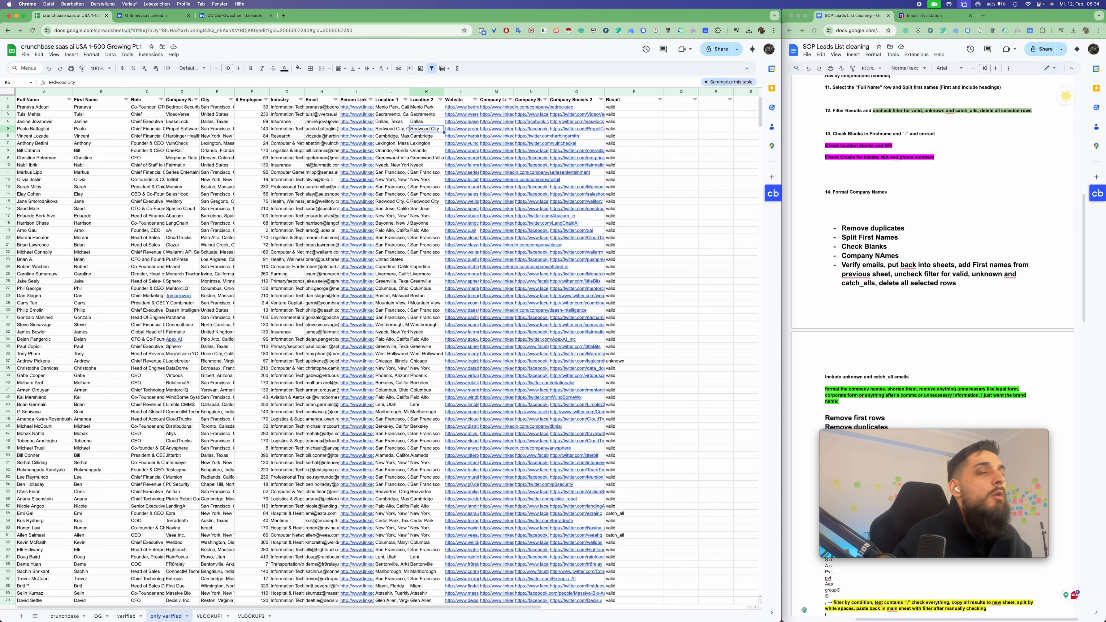
pyautogui.click(370, 100)
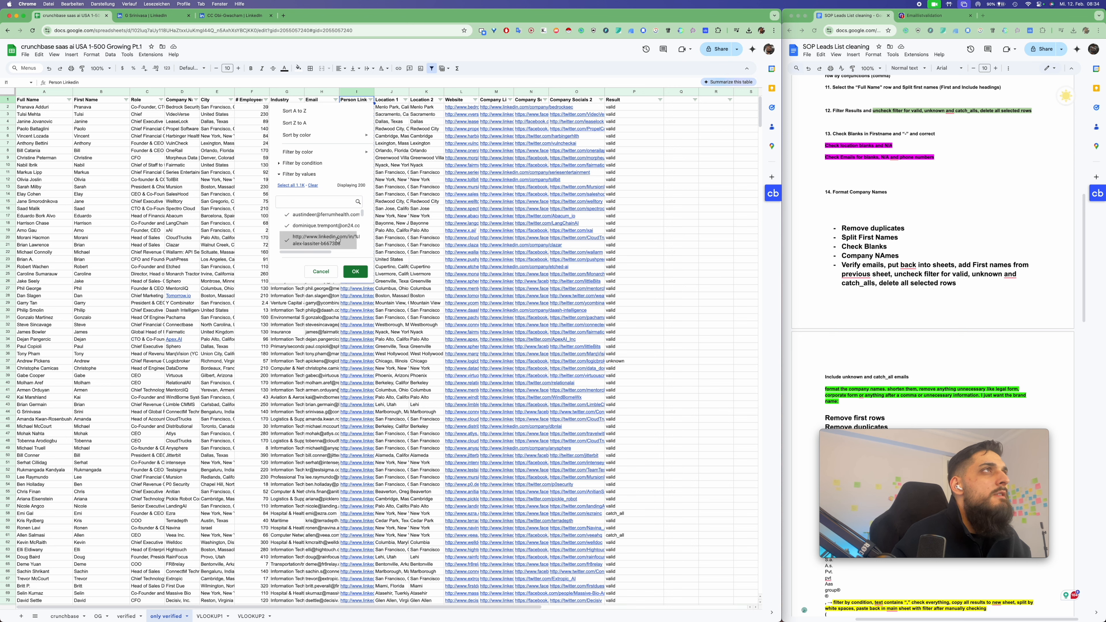
pyautogui.scroll(3, 337, 239)
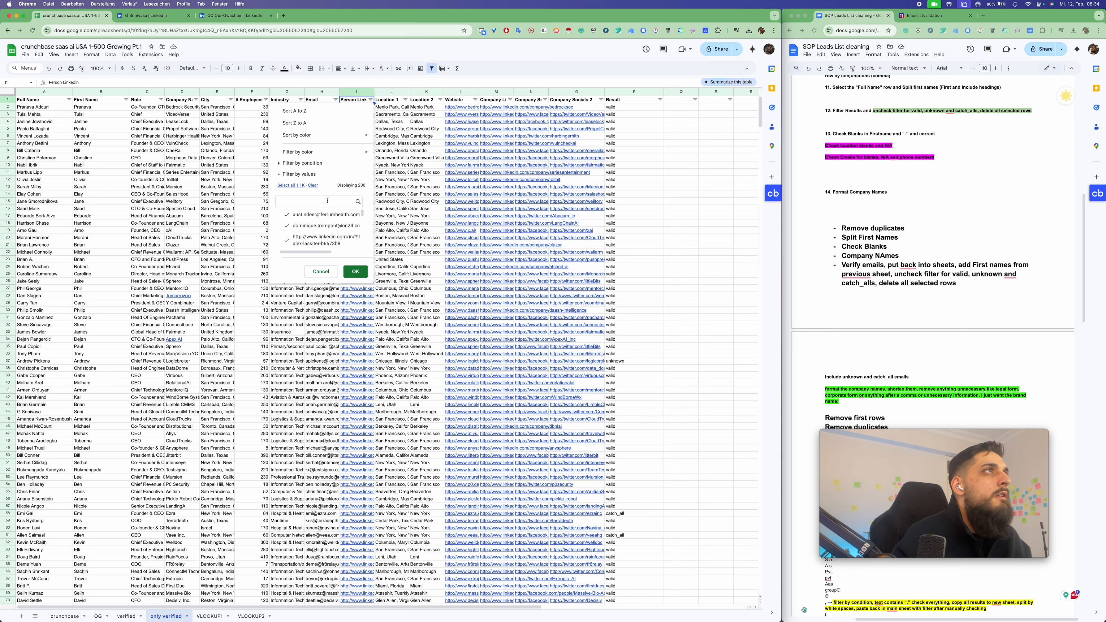
pyautogui.click(313, 186)
pyautogui.click(321, 214)
pyautogui.click(322, 225)
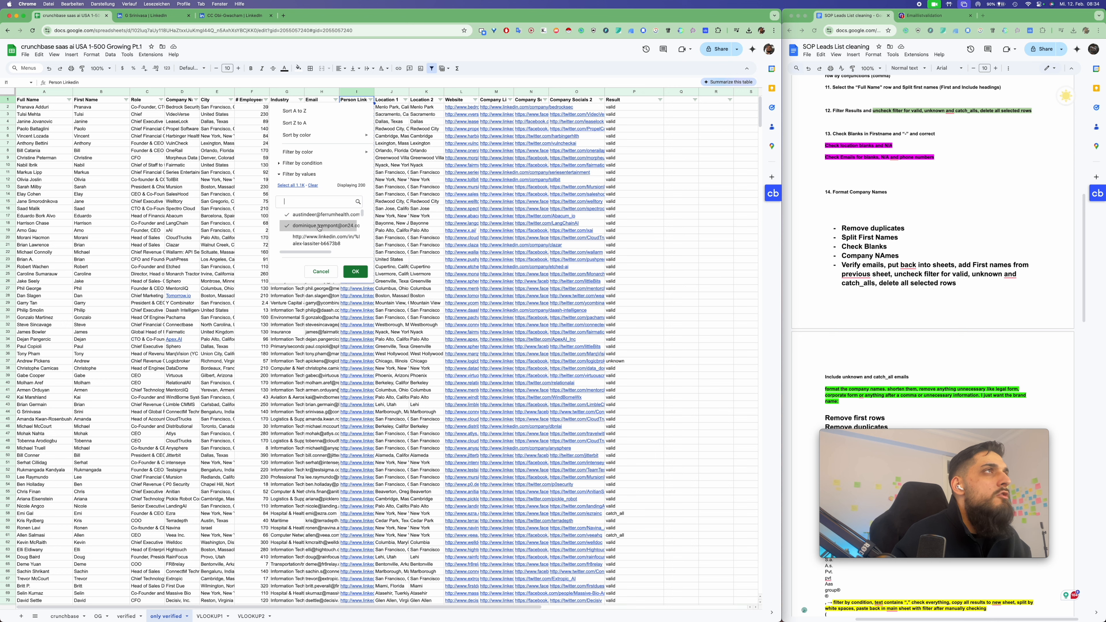
pyautogui.click(325, 240)
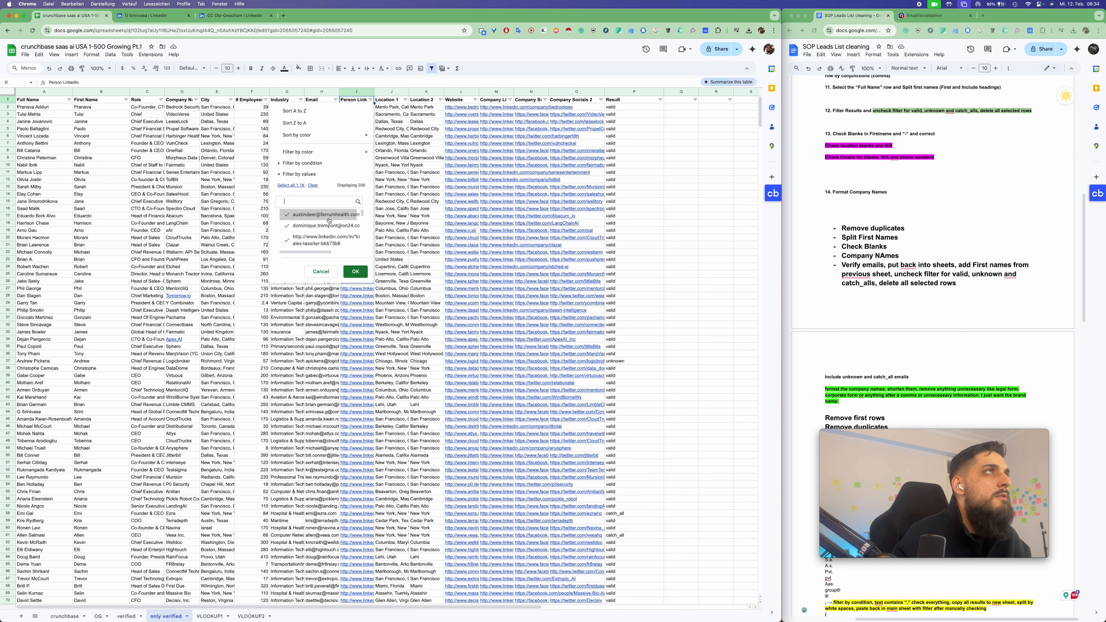
pyautogui.click(355, 271)
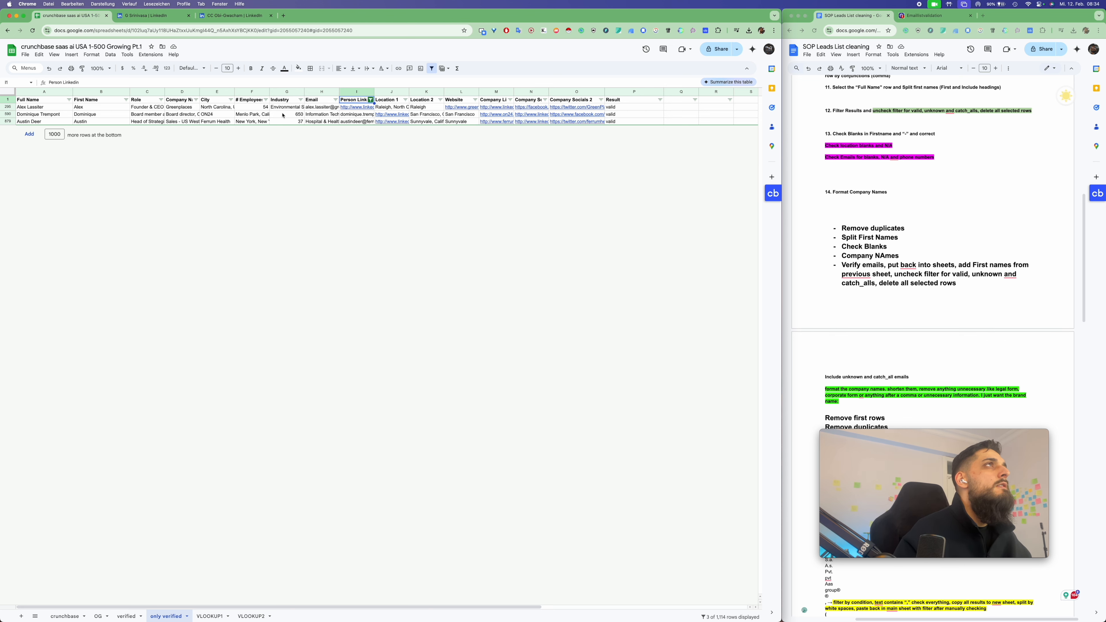
# Inspect the filtered rows, finding ON24 shifted into the City column of row 590
pyautogui.click(328, 109)
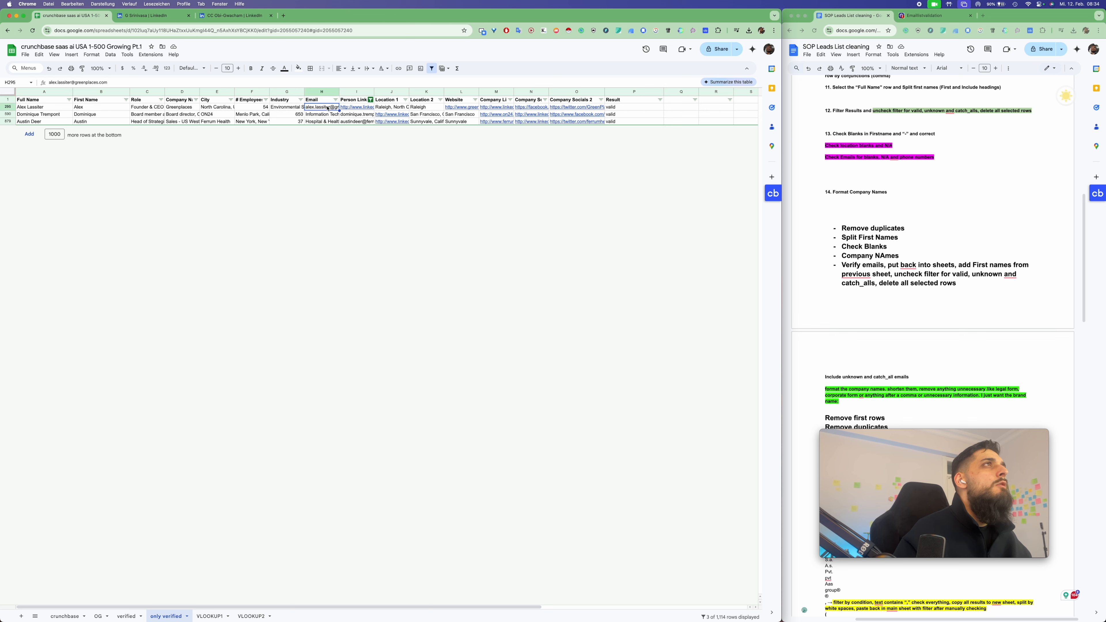
pyautogui.press('Down')
pyautogui.press('Down')
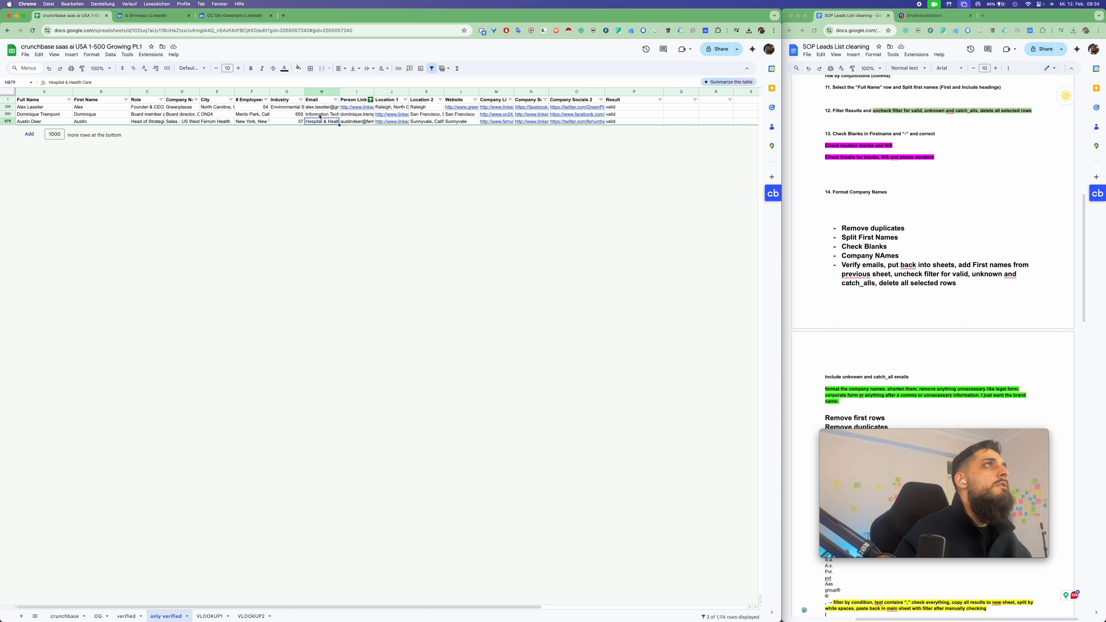
pyautogui.click(321, 114)
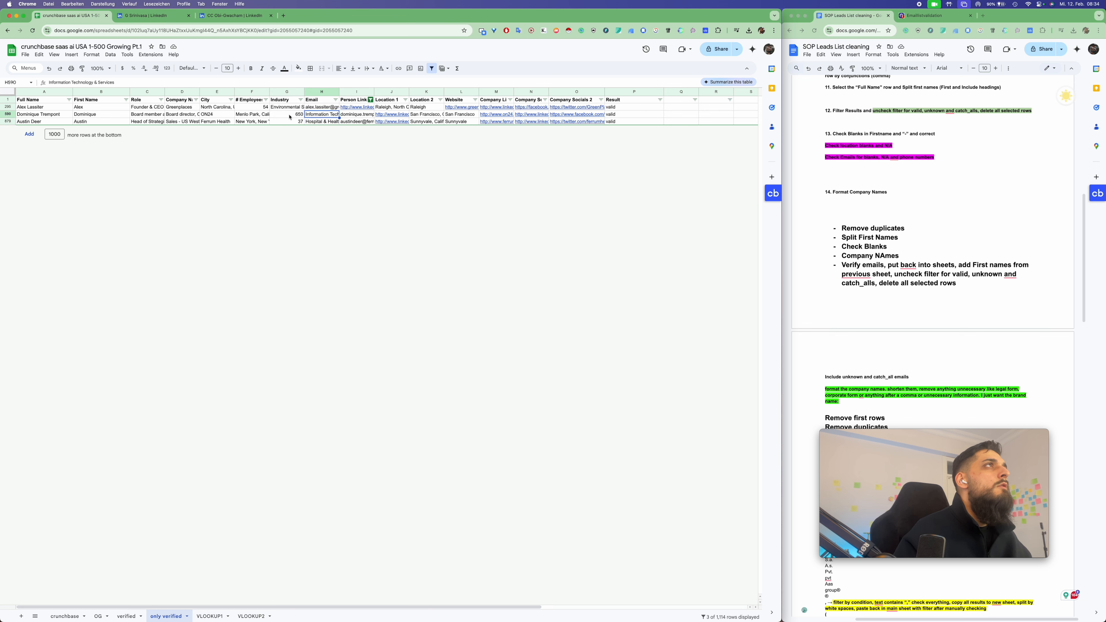
pyautogui.click(210, 115)
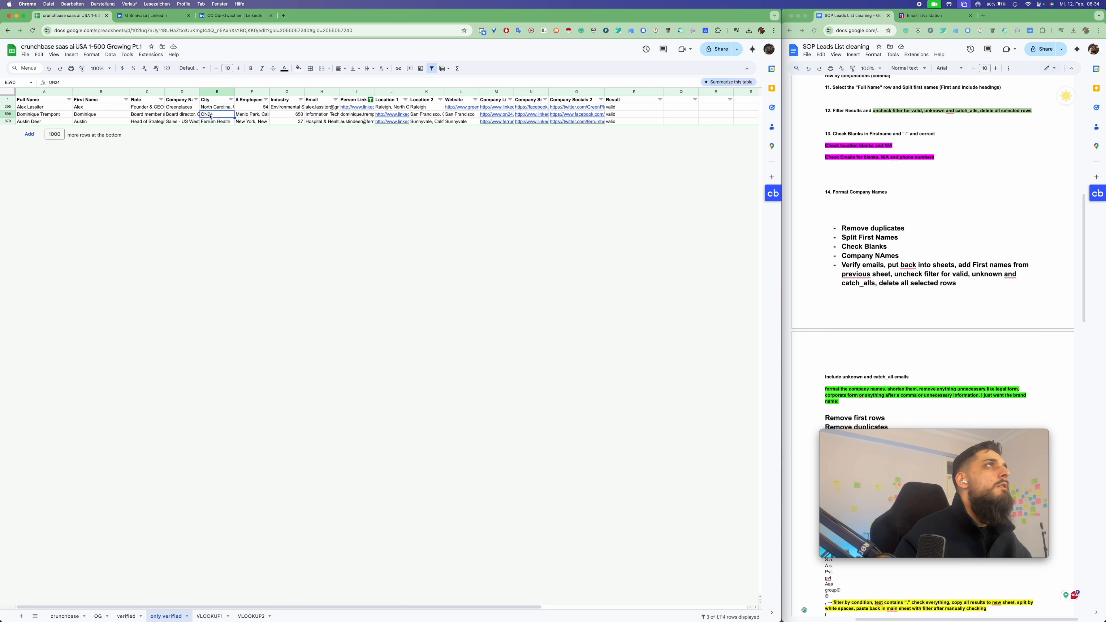
pyautogui.click(175, 115)
pyautogui.click(174, 123)
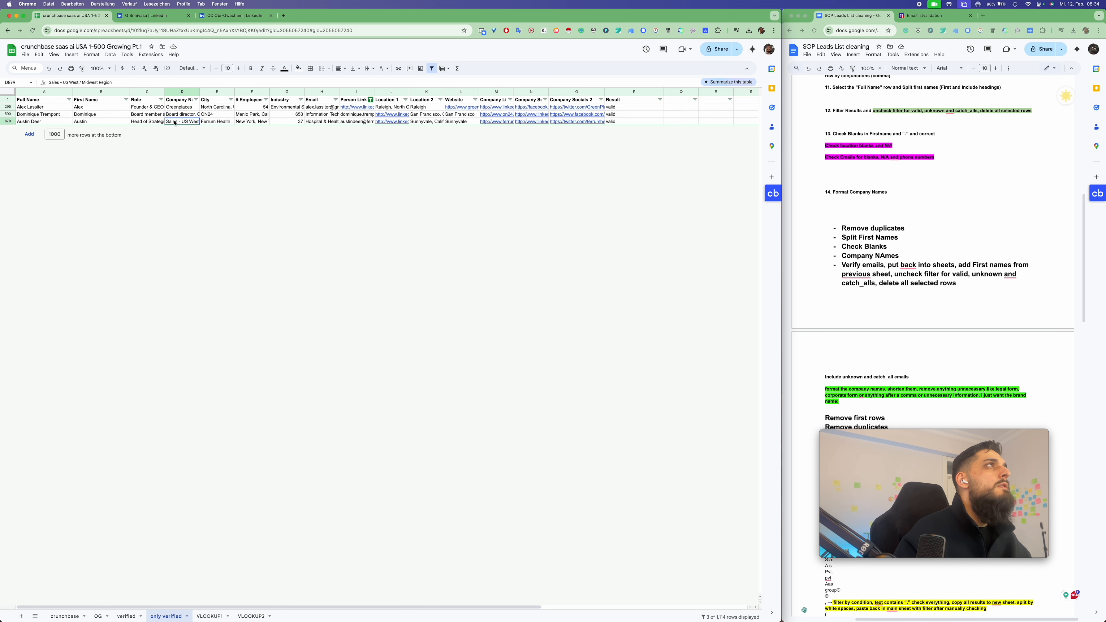
pyautogui.click(188, 115)
# Move rows 590 and 879's values one column left into column D, then select all Person Linkedin values
pyautogui.moveTo(220, 116); pyautogui.dragTo(559, 116)
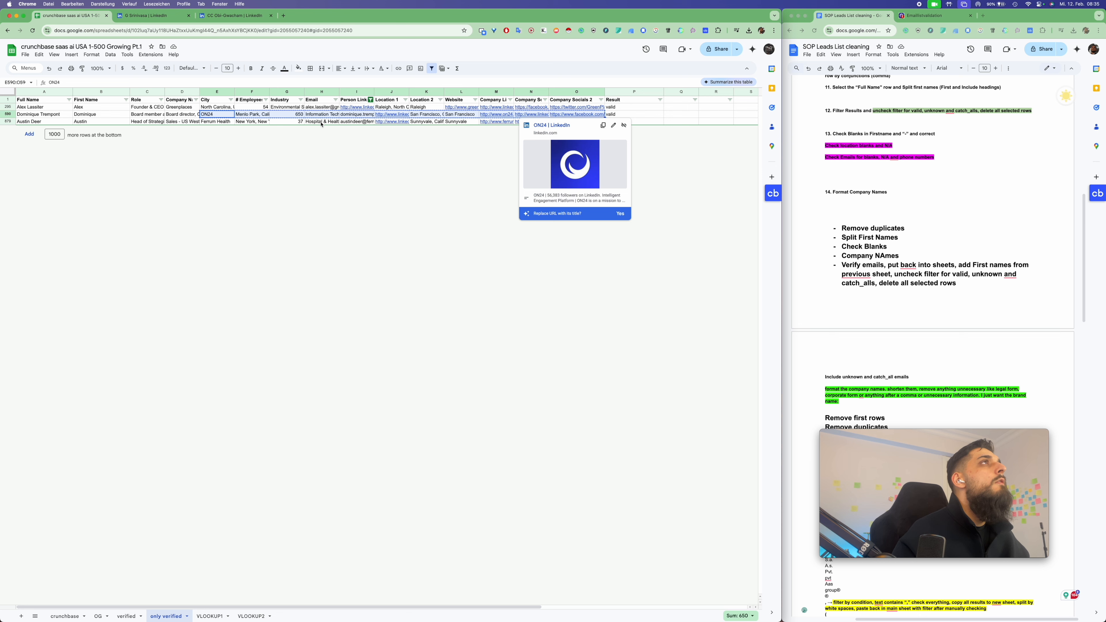
pyautogui.click(183, 115)
pyautogui.press('cmd+v')
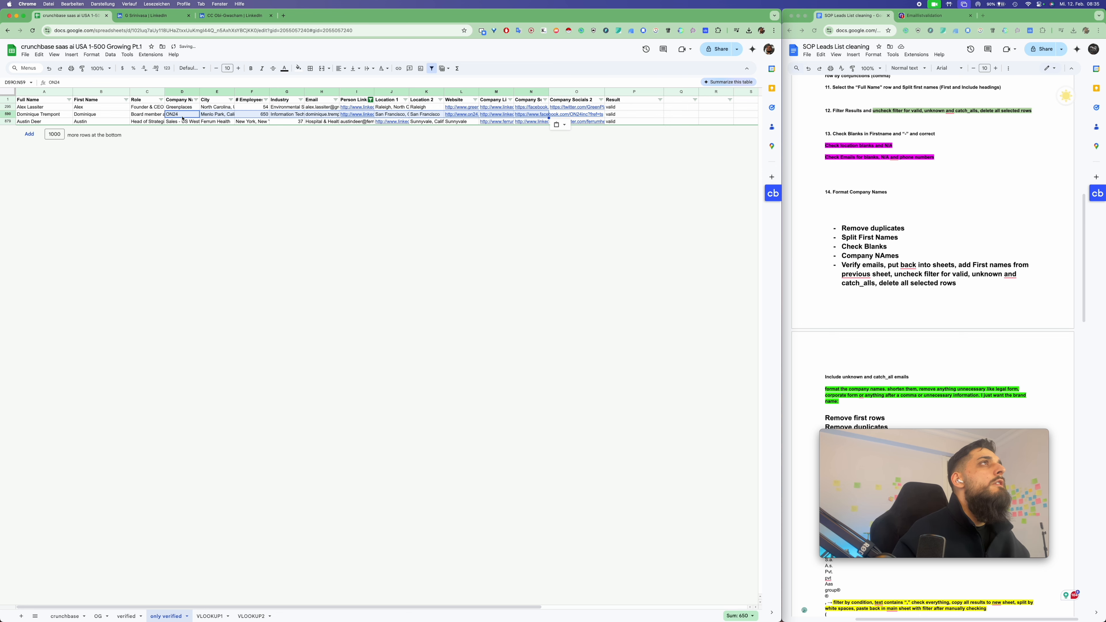
pyautogui.moveTo(220, 122); pyautogui.dragTo(552, 123)
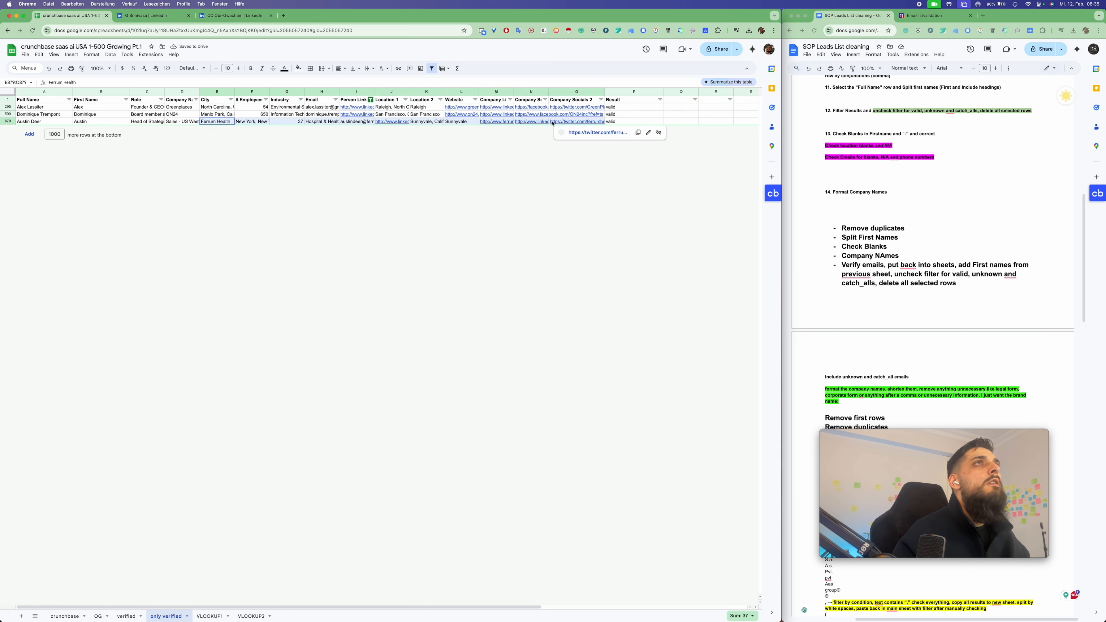
pyautogui.press('cmd+c')
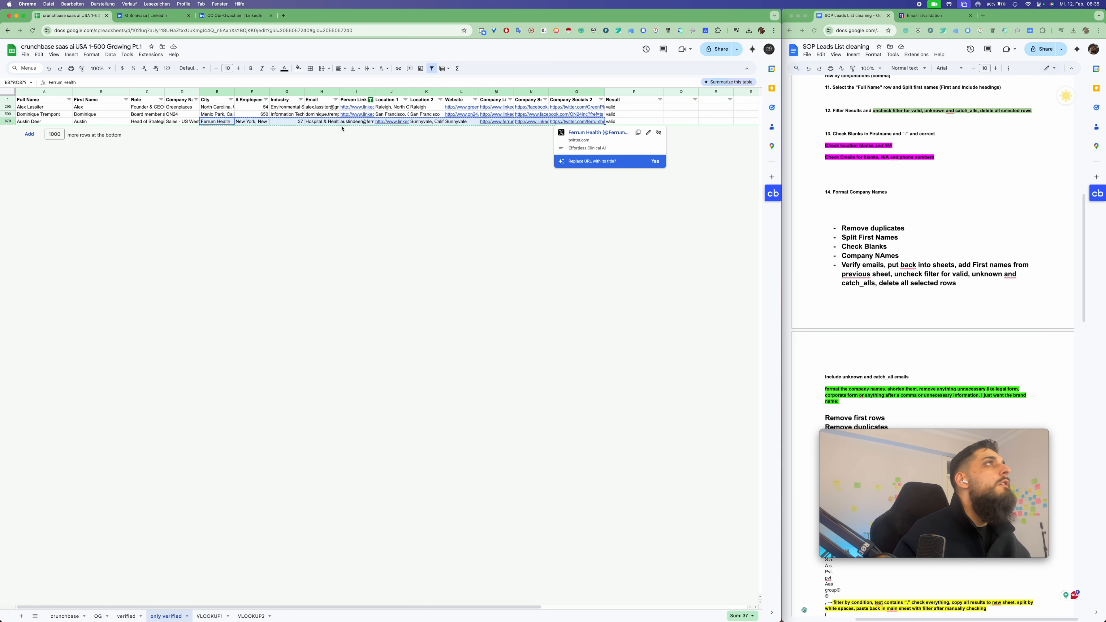
pyautogui.click(170, 124)
pyautogui.press('cmd+v')
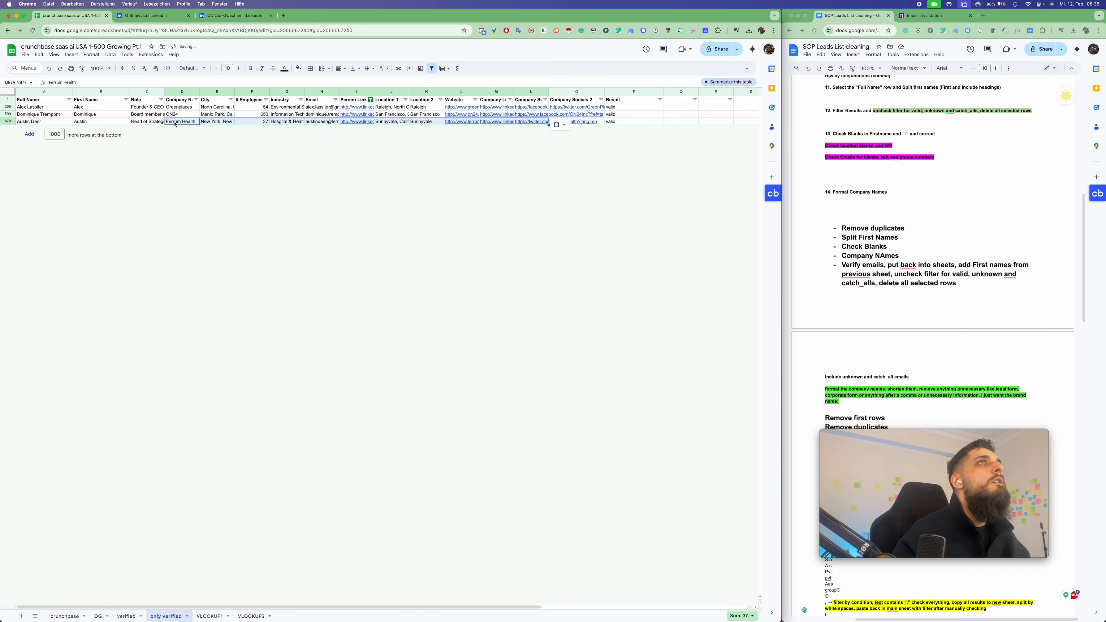
pyautogui.click(370, 99)
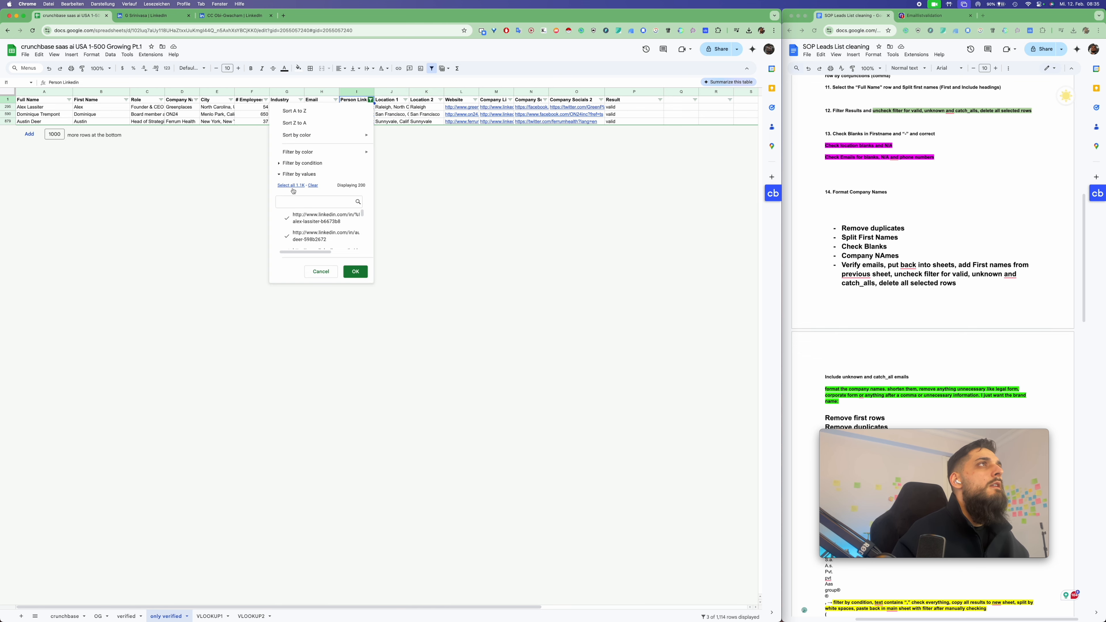
pyautogui.click(292, 185)
# Clear the Person Linkedin filter and review the Location, Website, Company LinkedIn, Socials and Industry filters
pyautogui.click(355, 271)
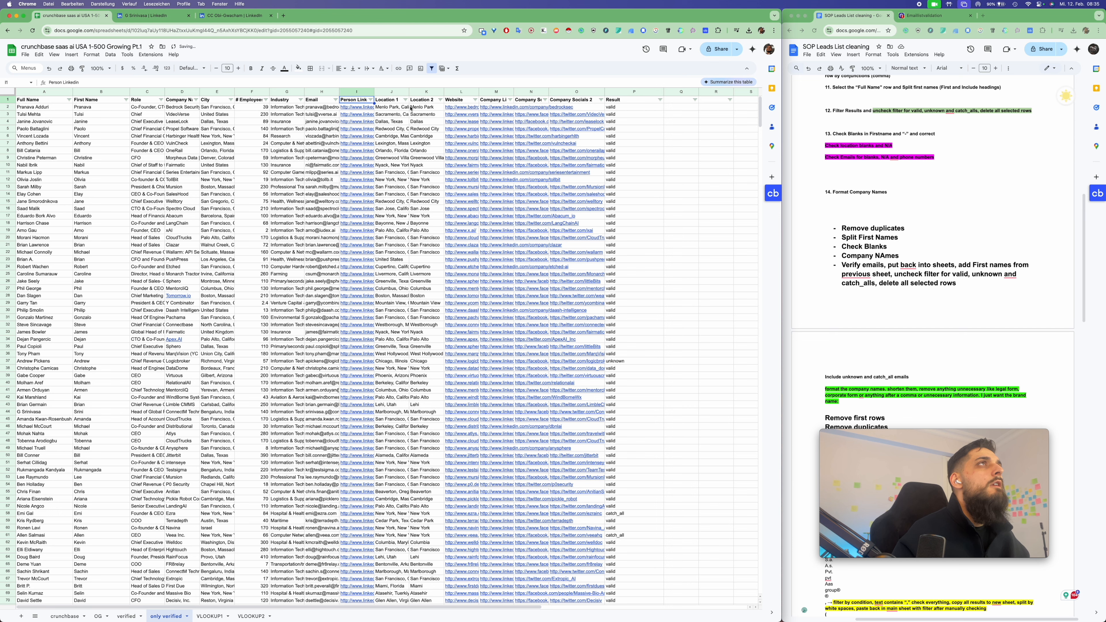
pyautogui.click(405, 100)
pyautogui.scroll(-20, 366, 241)
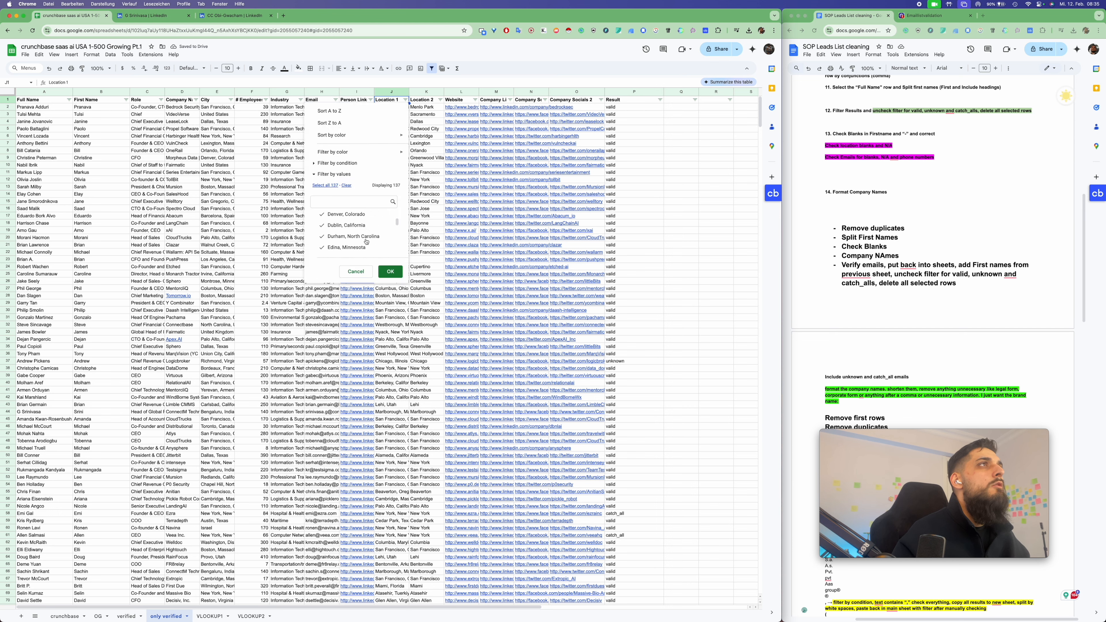
pyautogui.click(440, 100)
pyautogui.click(475, 99)
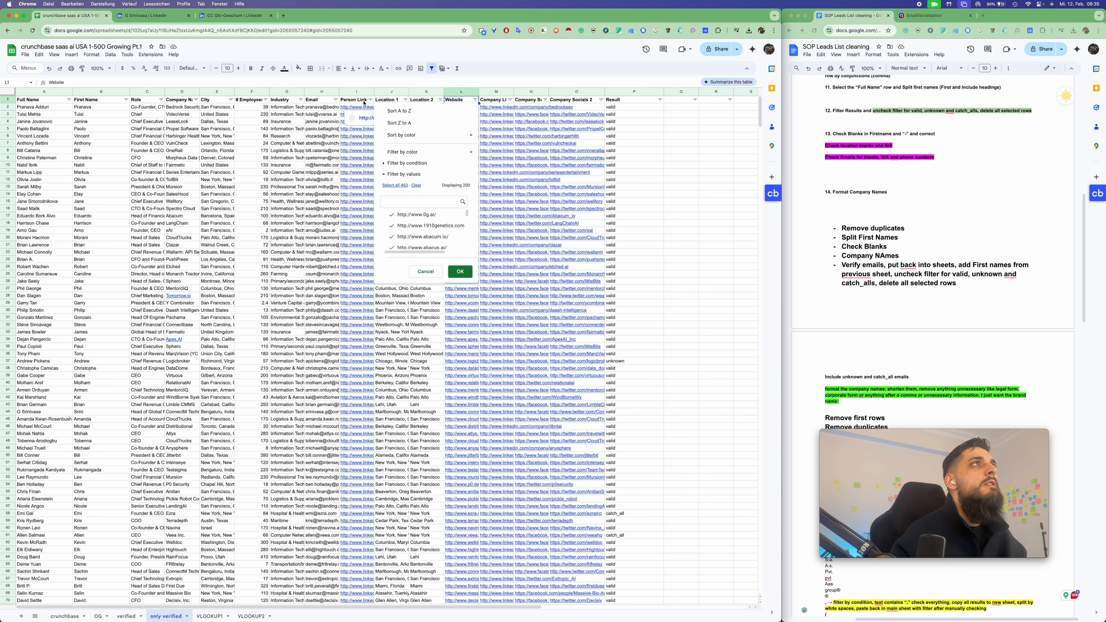
pyautogui.click(509, 100)
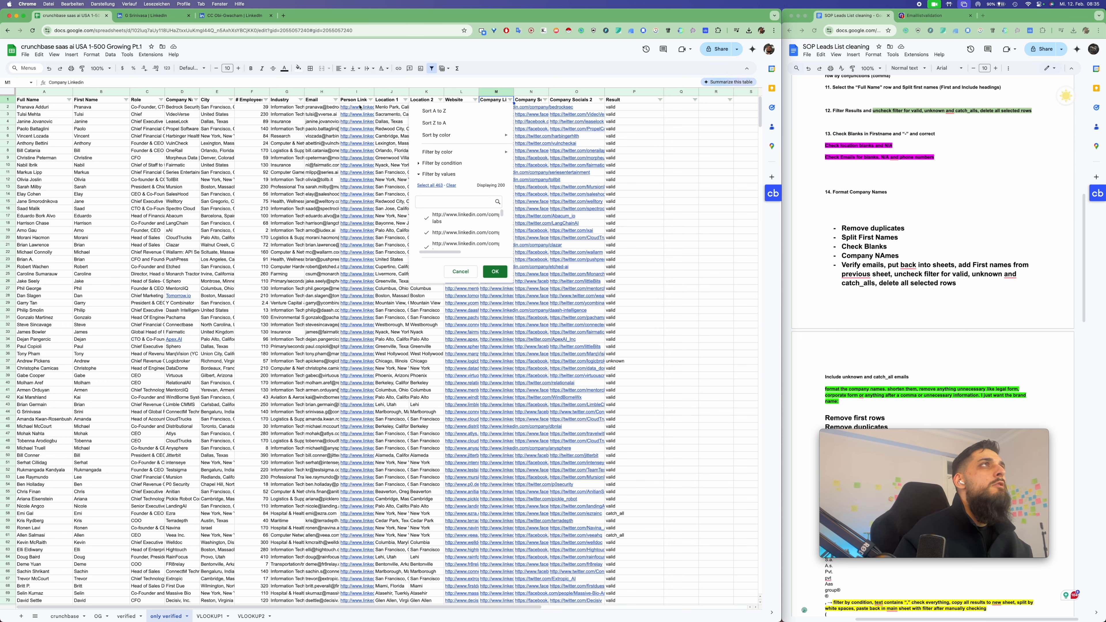
pyautogui.click(544, 99)
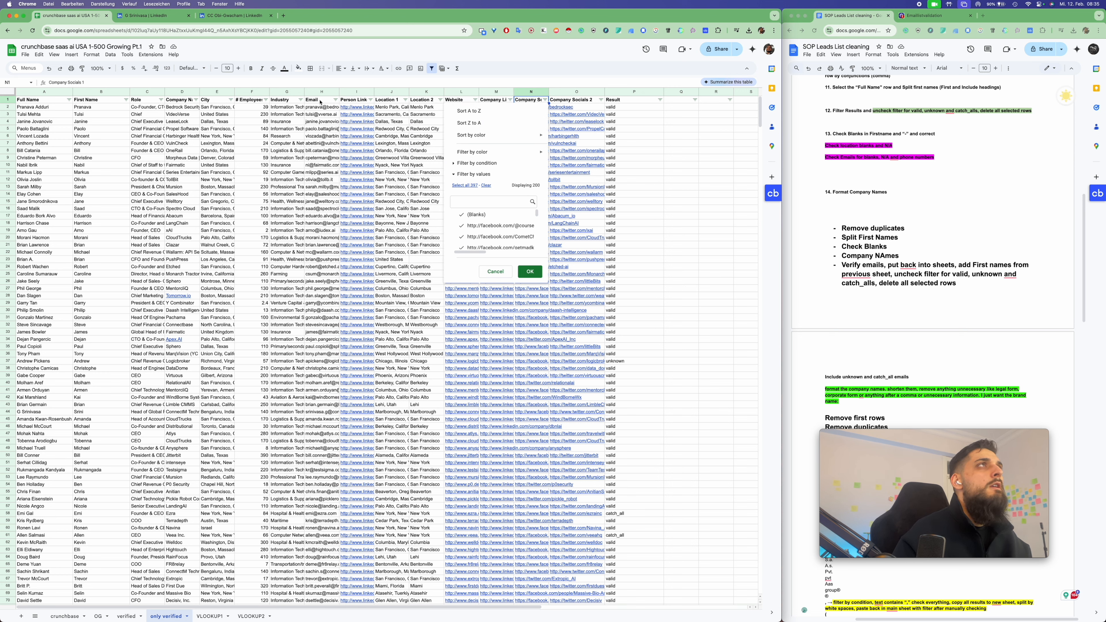
pyautogui.click(300, 99)
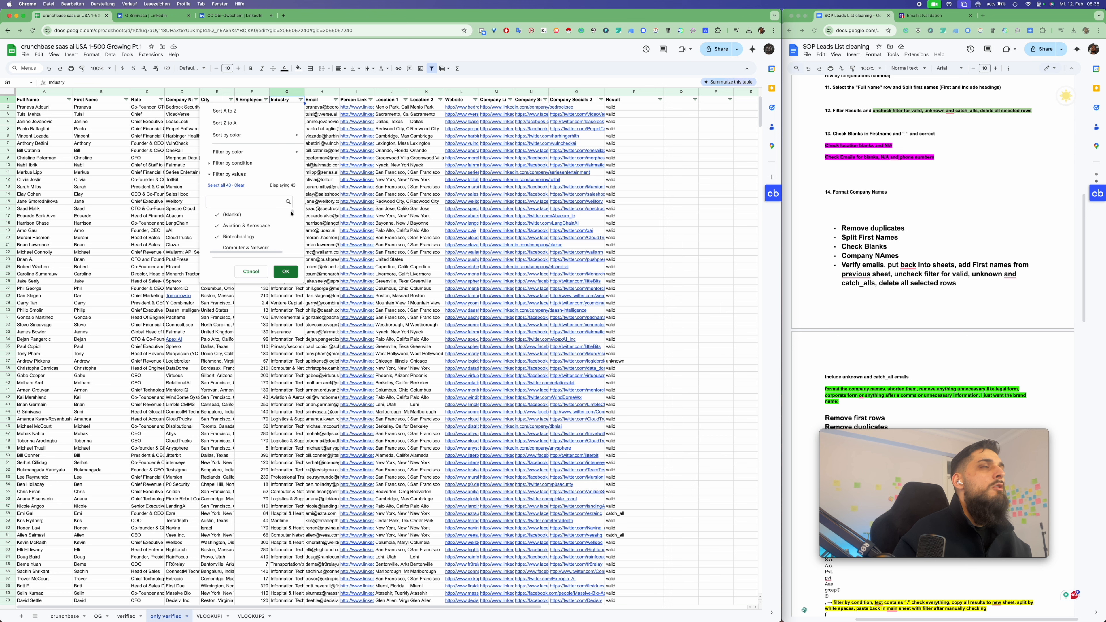
pyautogui.click(317, 187)
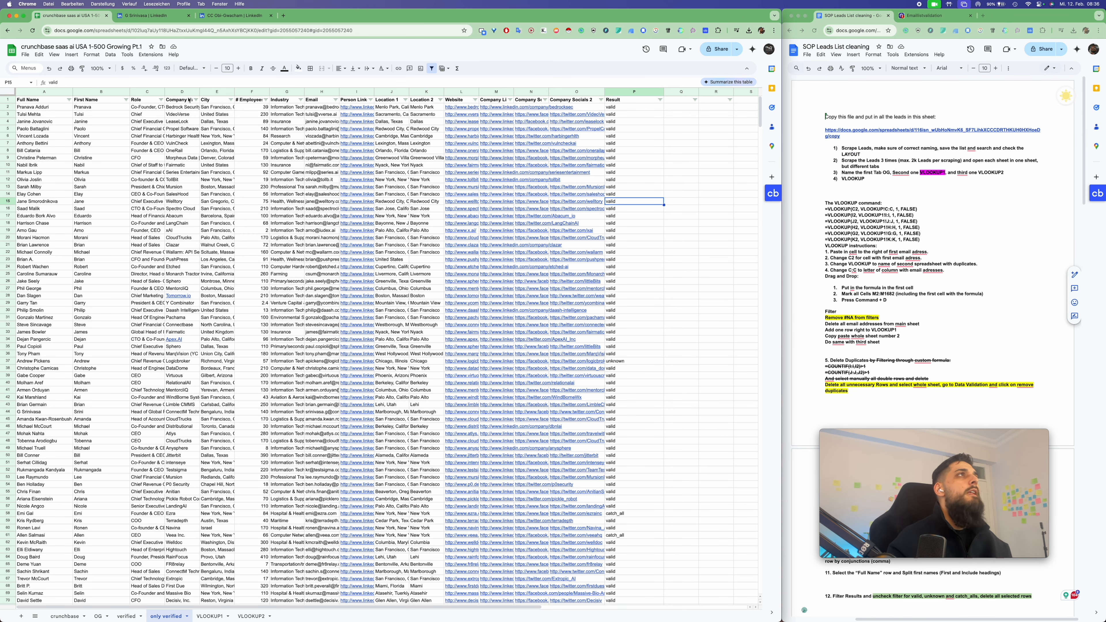
# Widen Company Name column D and paste its contents into column S
pyautogui.click(180, 93)
pyautogui.moveTo(200, 91); pyautogui.dragTo(219, 92)
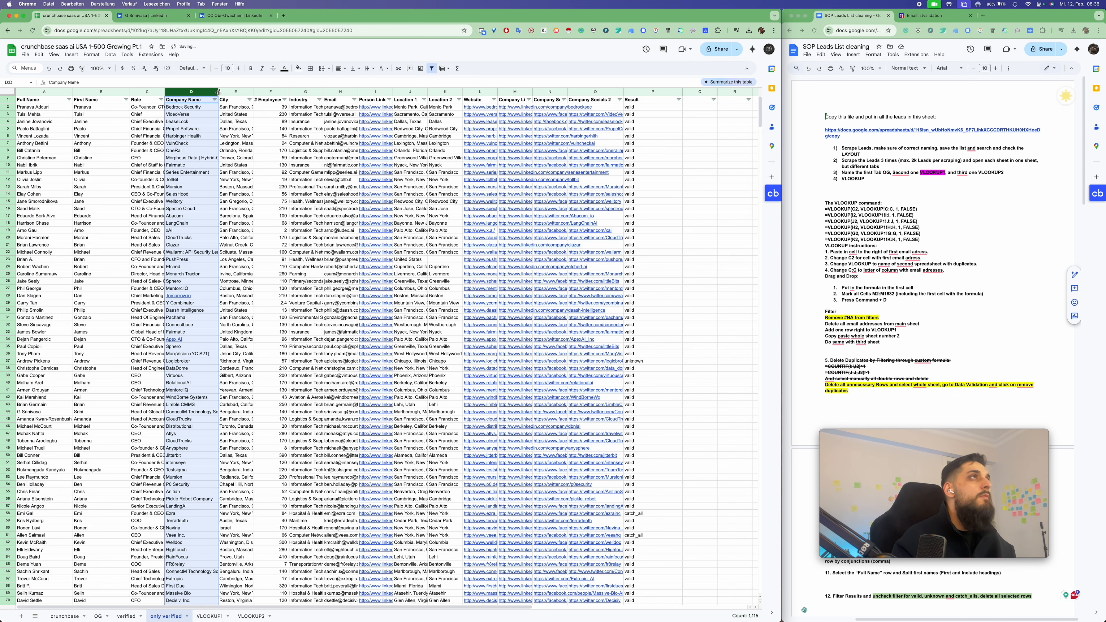
pyautogui.hscroll(5, 555, 99)
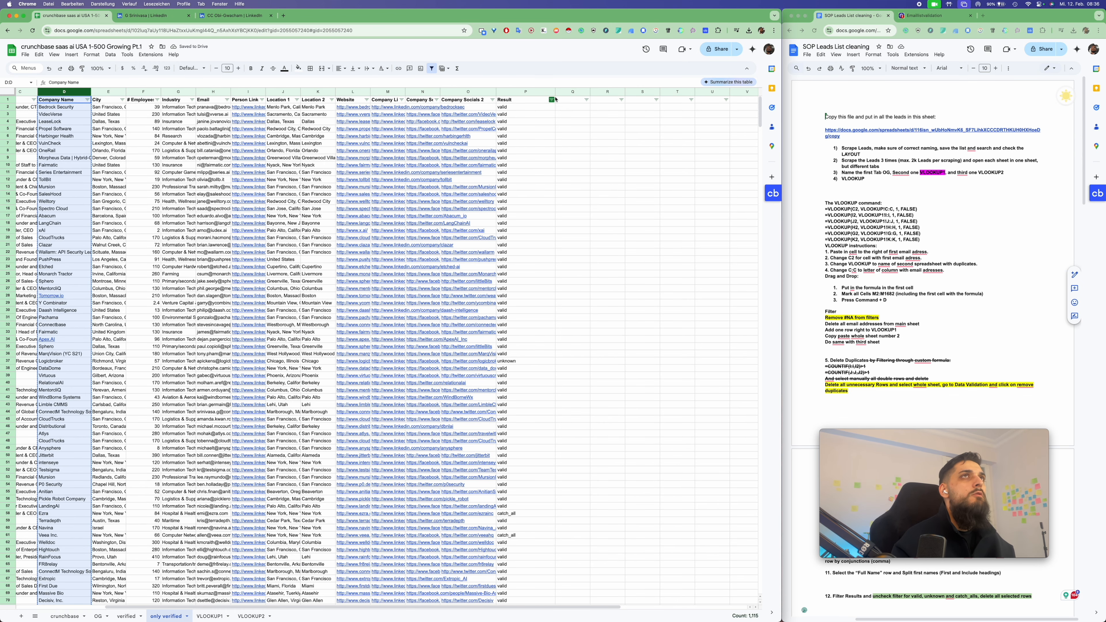
pyautogui.click(648, 91)
pyautogui.press('super+v')
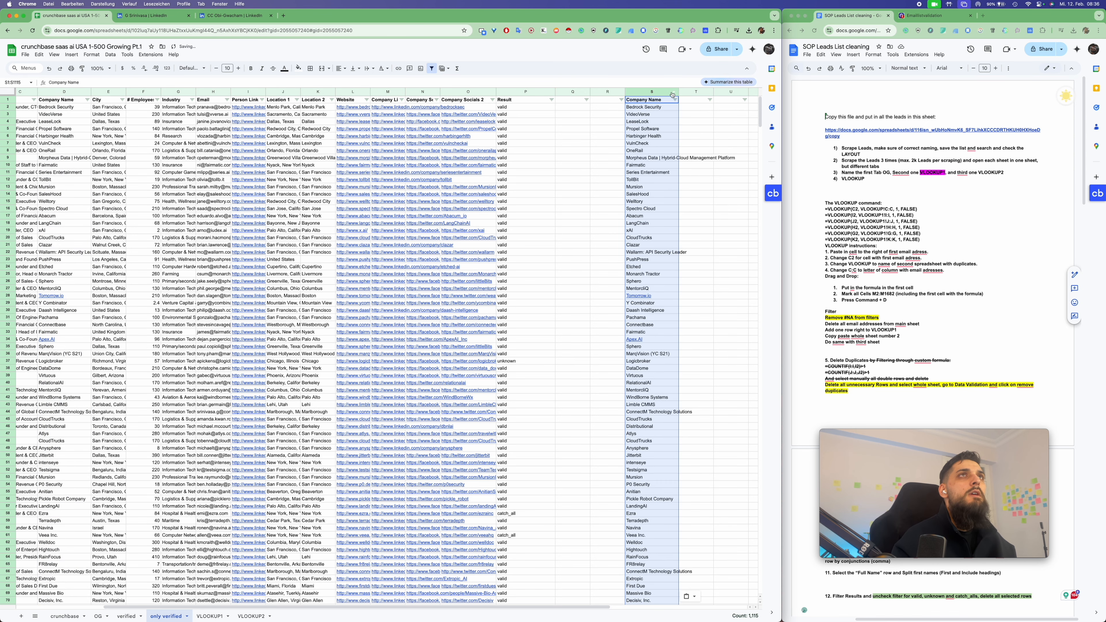
# Fill the Company Name header into T1 and widen column T
pyautogui.click(659, 103)
pyautogui.moveTo(677, 103); pyautogui.dragTo(735, 92)
pyautogui.click(639, 150)
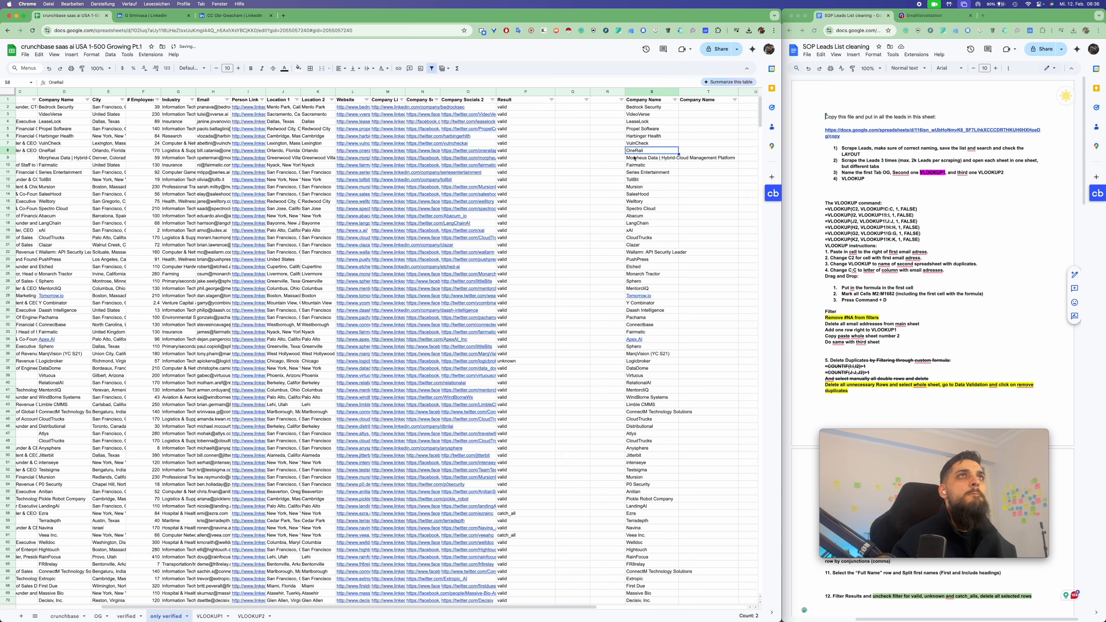
pyautogui.hscroll(2, 551, 169)
pyautogui.hscroll(3, 552, 169)
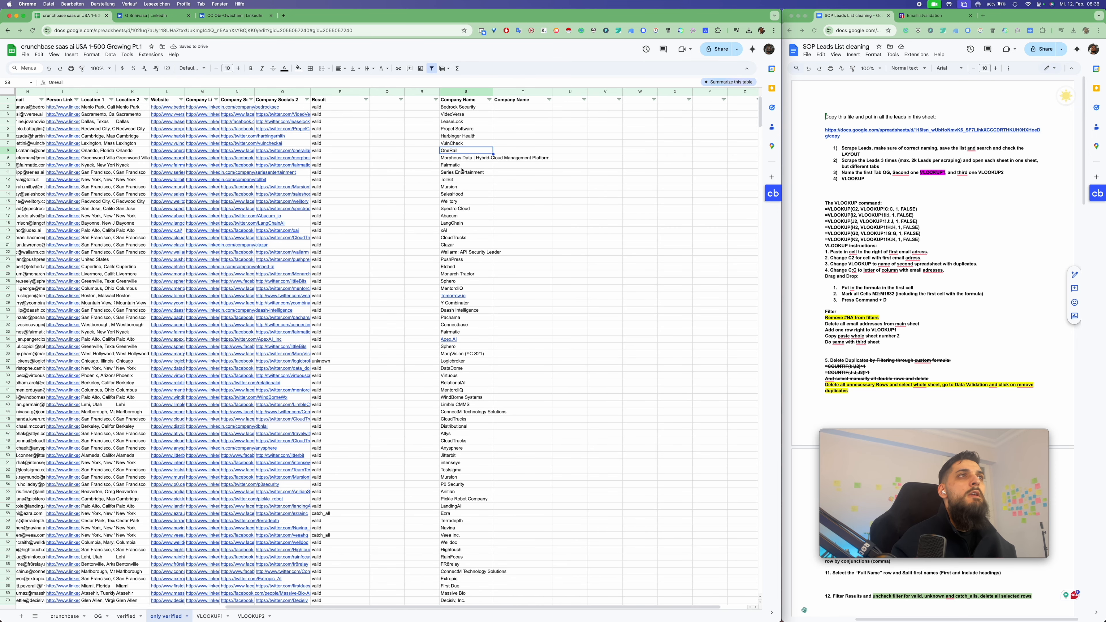
# Load chat.openai.com in a new browser tab
pyautogui.click(982, 16)
pyautogui.write('chat.openai.com')
pyautogui.press('Return')
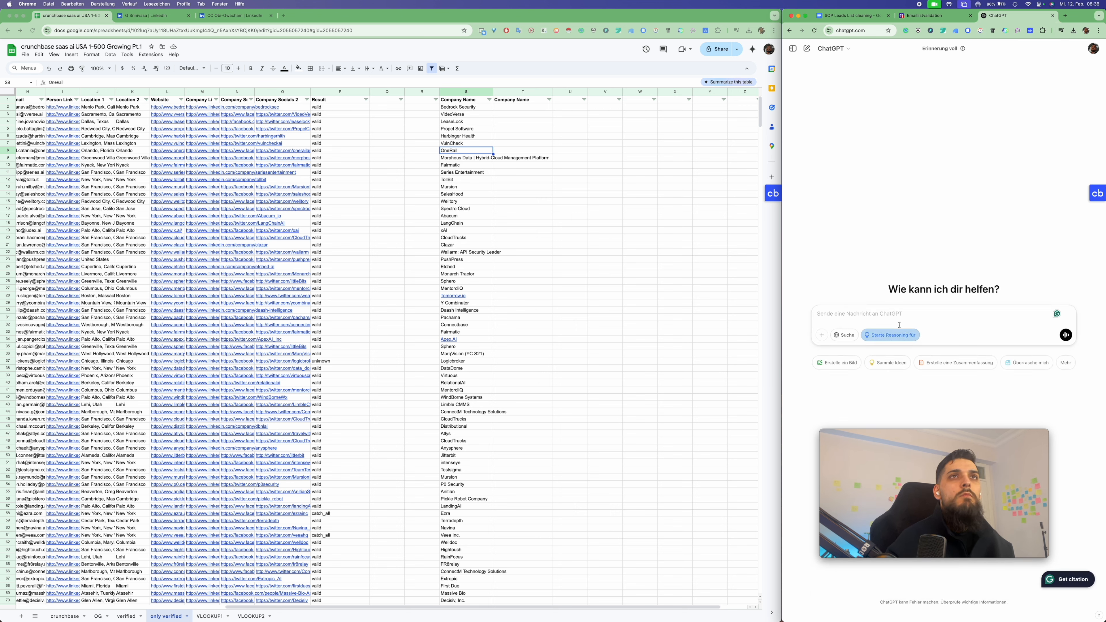
# Paste the prepared company-name simplification prompt into the ChatGPT composer
pyautogui.click(690, 334)
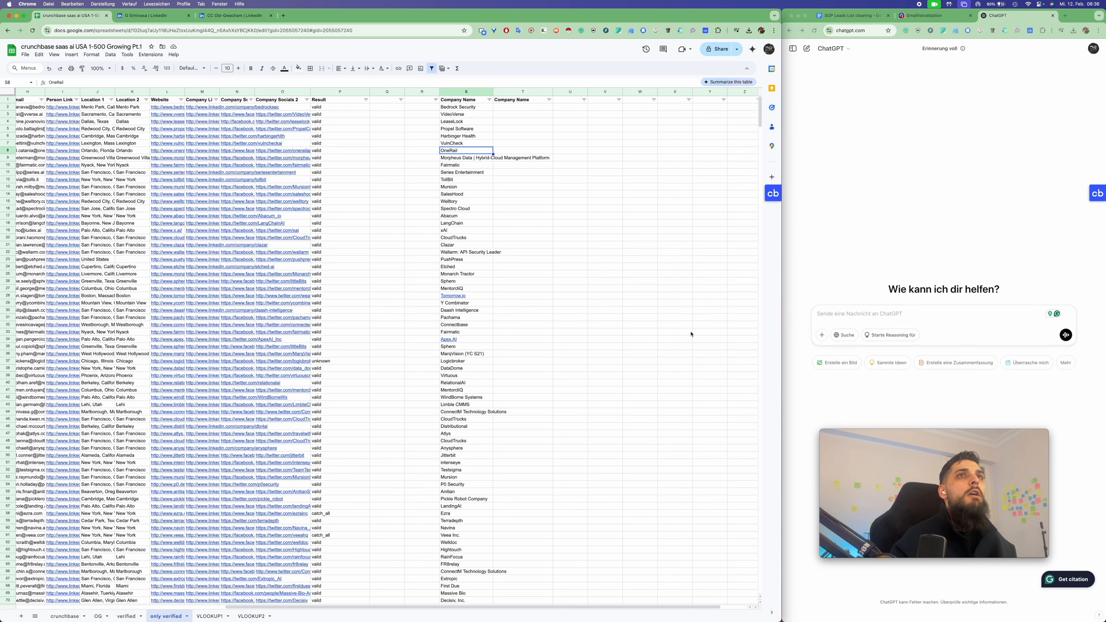
pyautogui.click(878, 319)
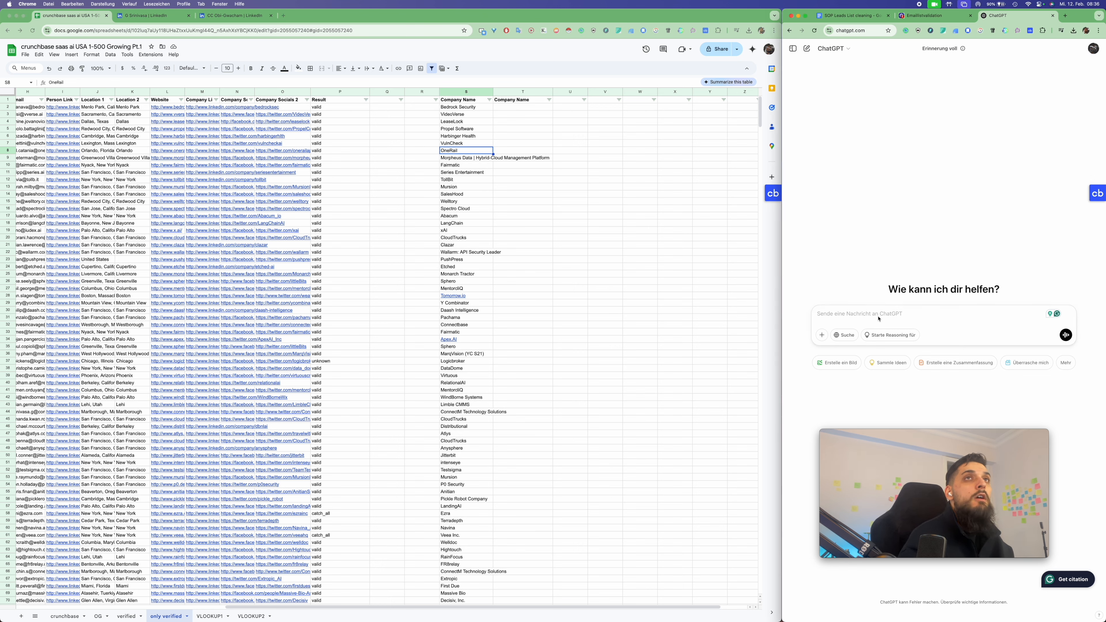
pyautogui.press('super+v')
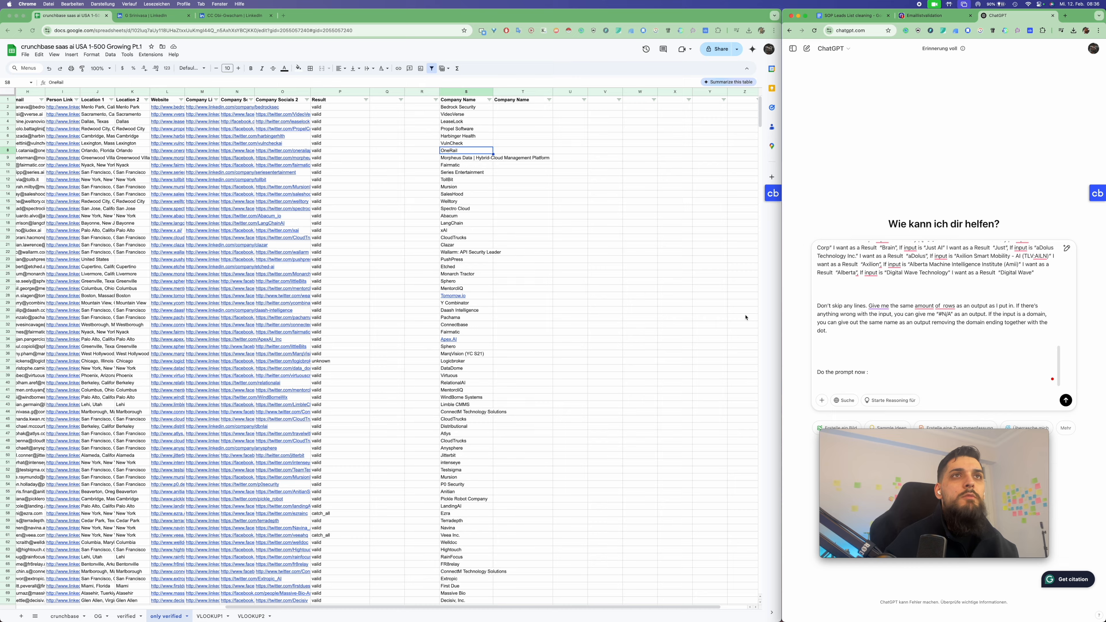
pyautogui.scroll(-5, 594, 328)
pyautogui.scroll(5, 565, 279)
# Select the company names in S2:S1000 using the Name box
pyautogui.click(555, 255)
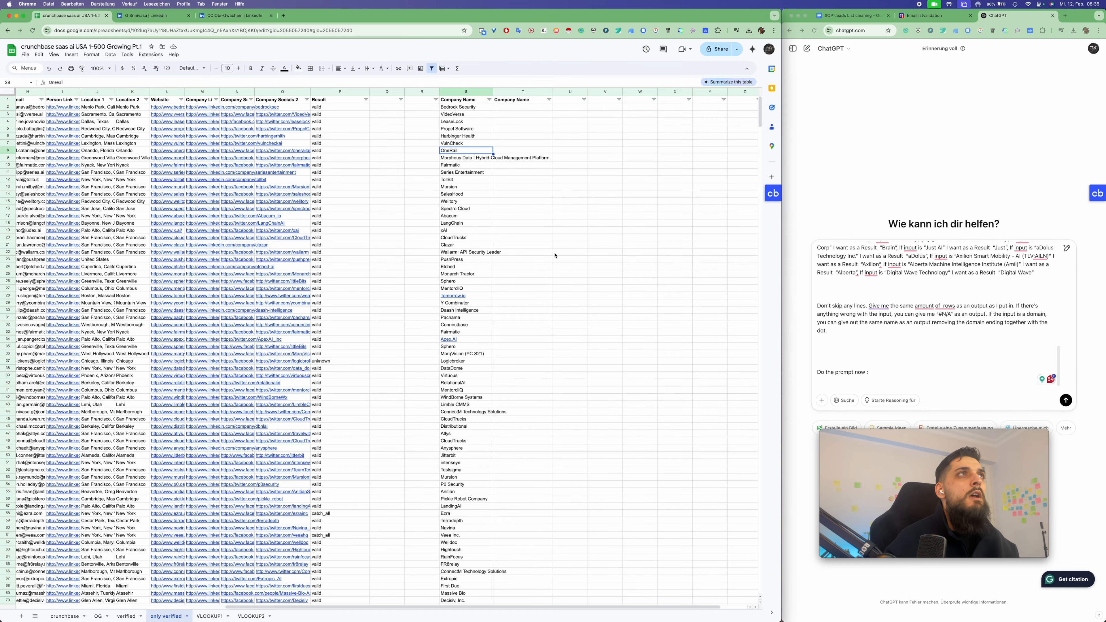
pyautogui.click(467, 109)
pyautogui.moveTo(467, 109); pyautogui.dragTo(474, 201)
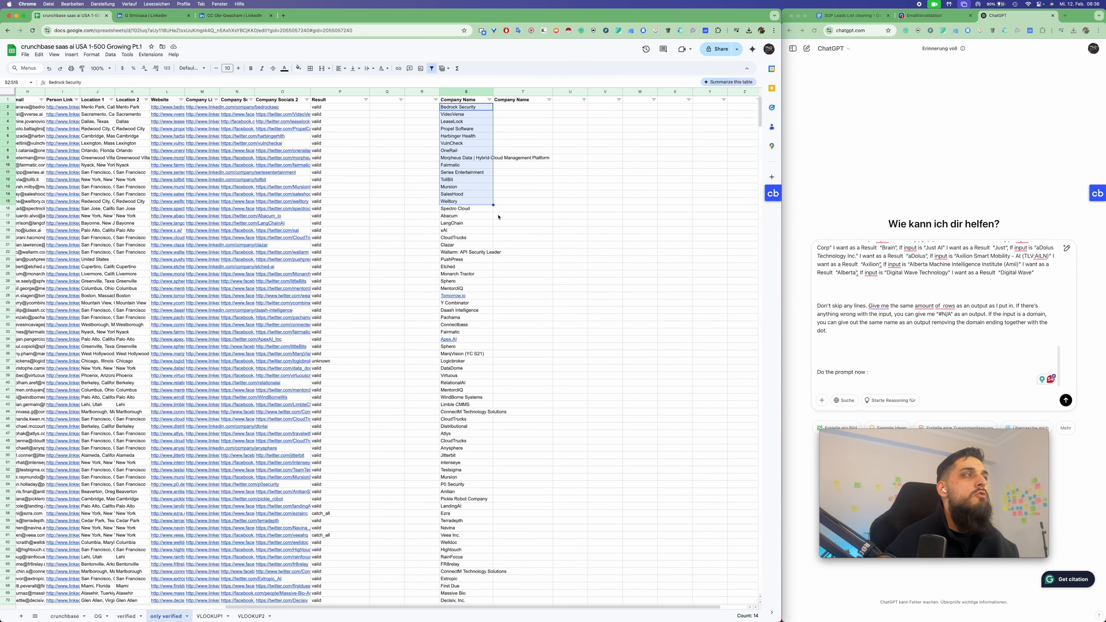
pyautogui.click(24, 82)
pyautogui.write('0')
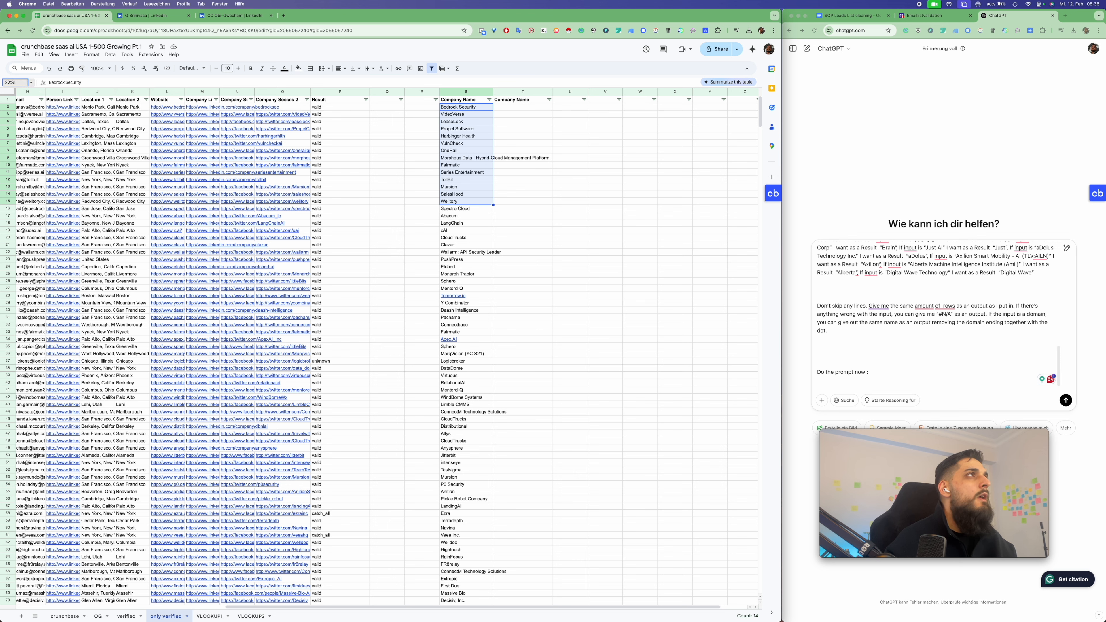
pyautogui.write('00')
pyautogui.press('Return')
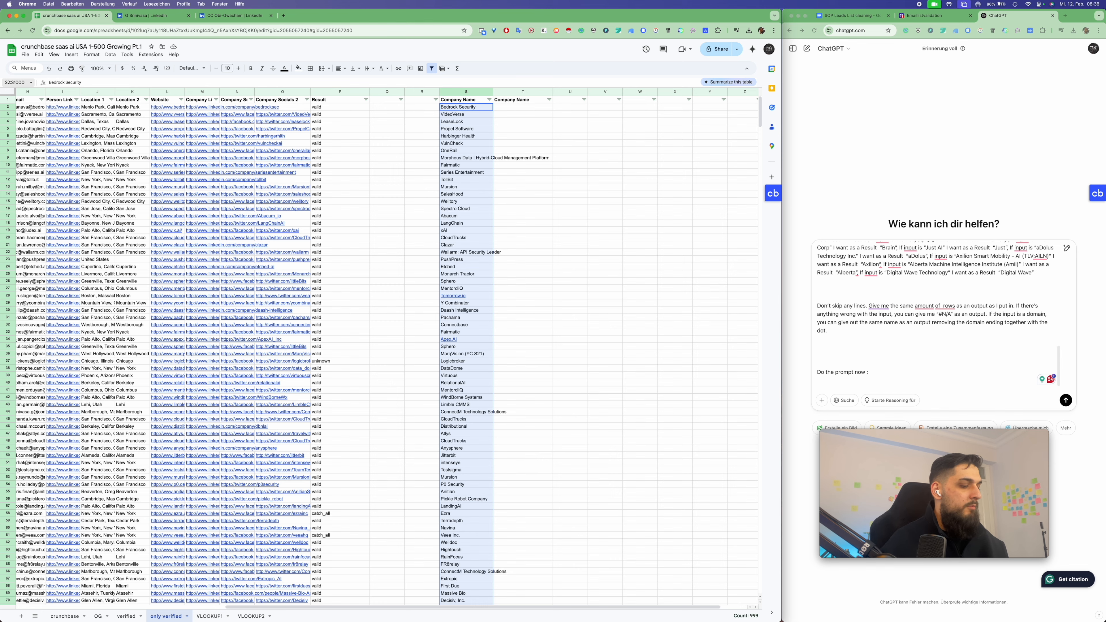
# Paste the company names after 'Do the prompt now :' and send the prompt
pyautogui.click(926, 395)
pyautogui.press('super+v')
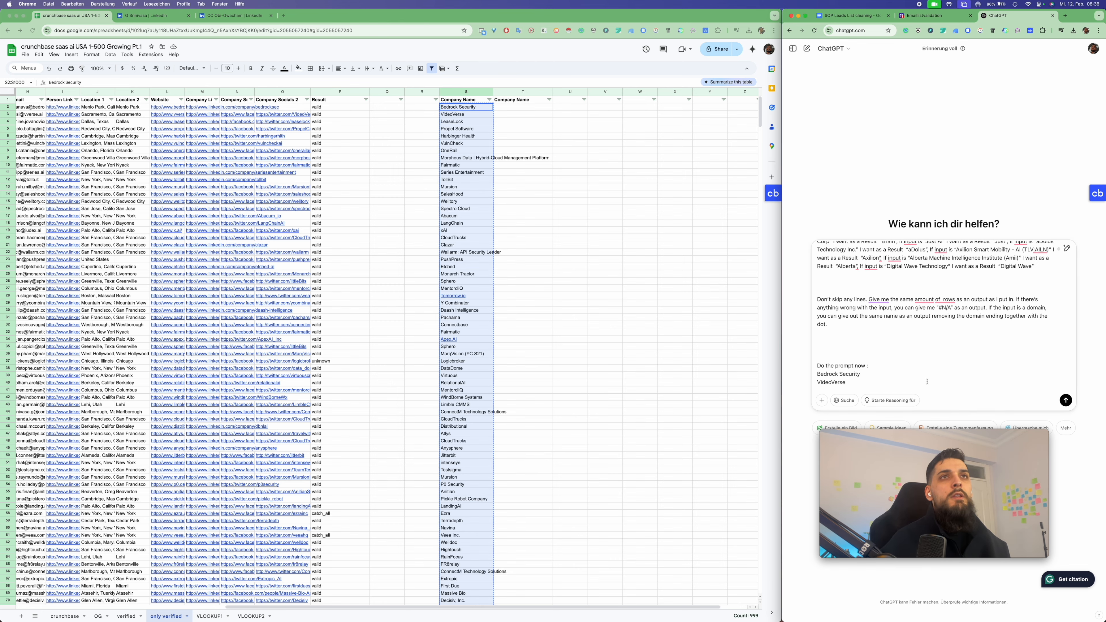
pyautogui.press('Return')
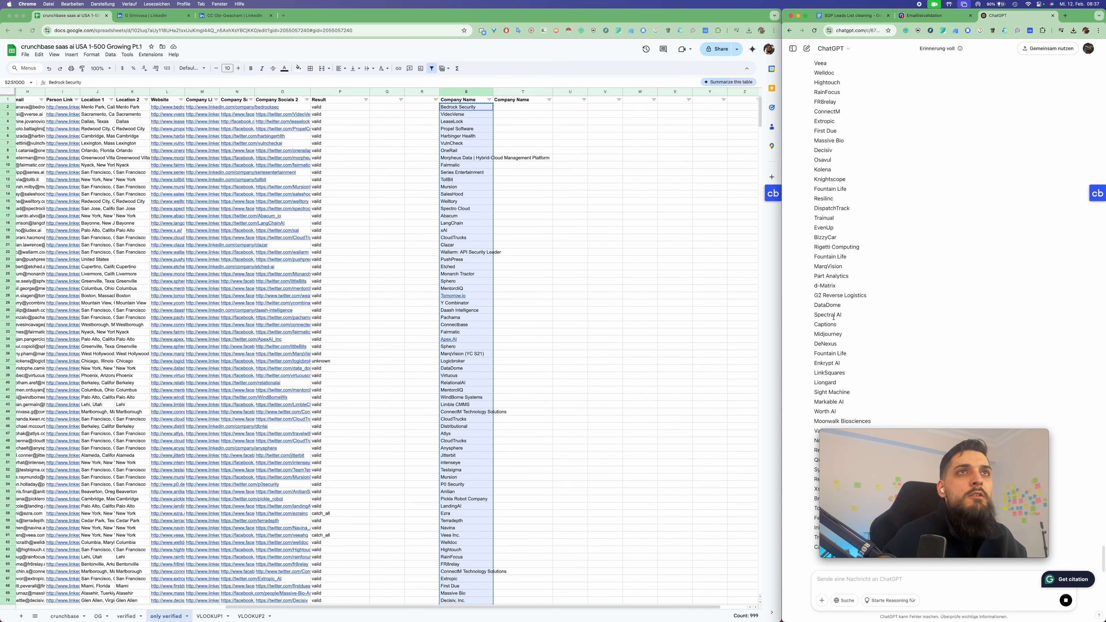
pyautogui.scroll(-10, 555, 433)
pyautogui.scroll(10, 561, 434)
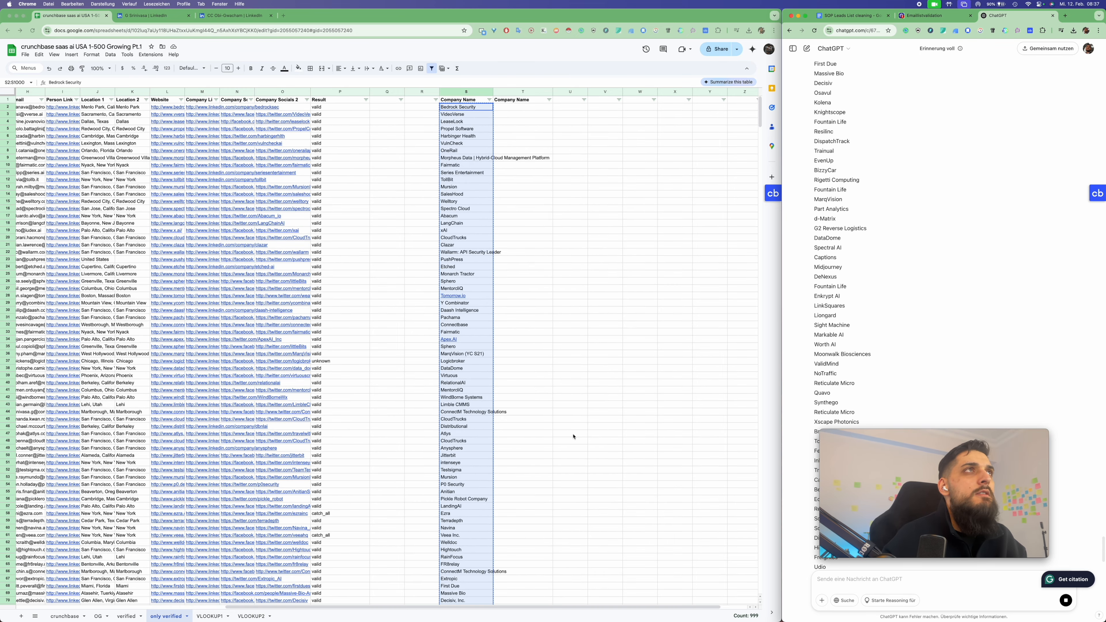
pyautogui.click(469, 159)
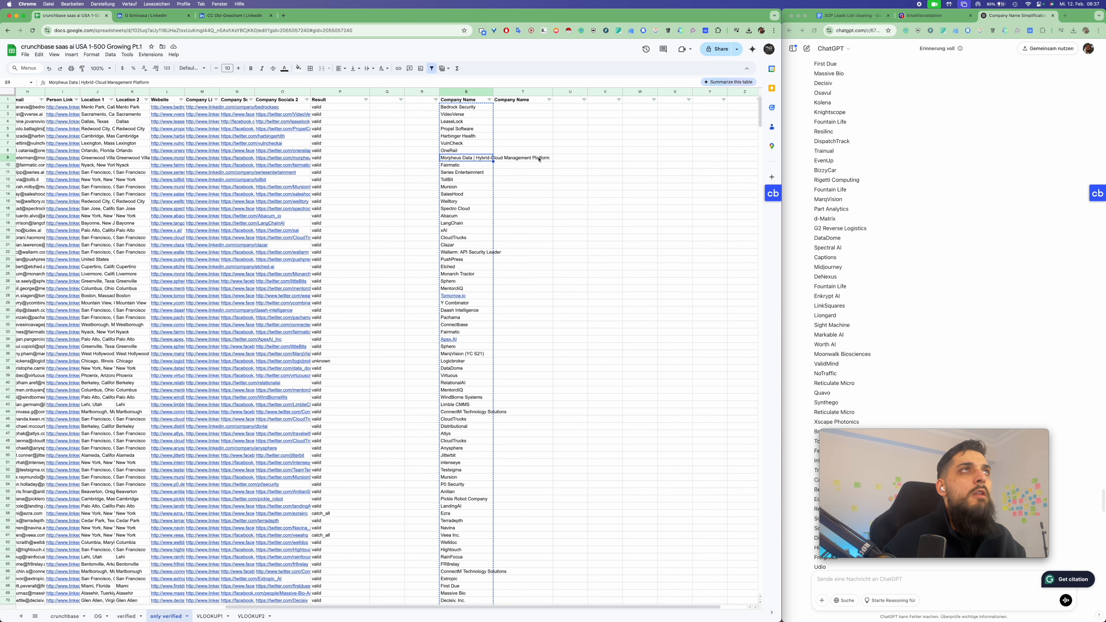
pyautogui.scroll(-10, 865, 326)
# Paste ChatGPT's simplified names into column T from T2, widen column S, and spot-check entries like Morpheus Data
pyautogui.click(865, 325)
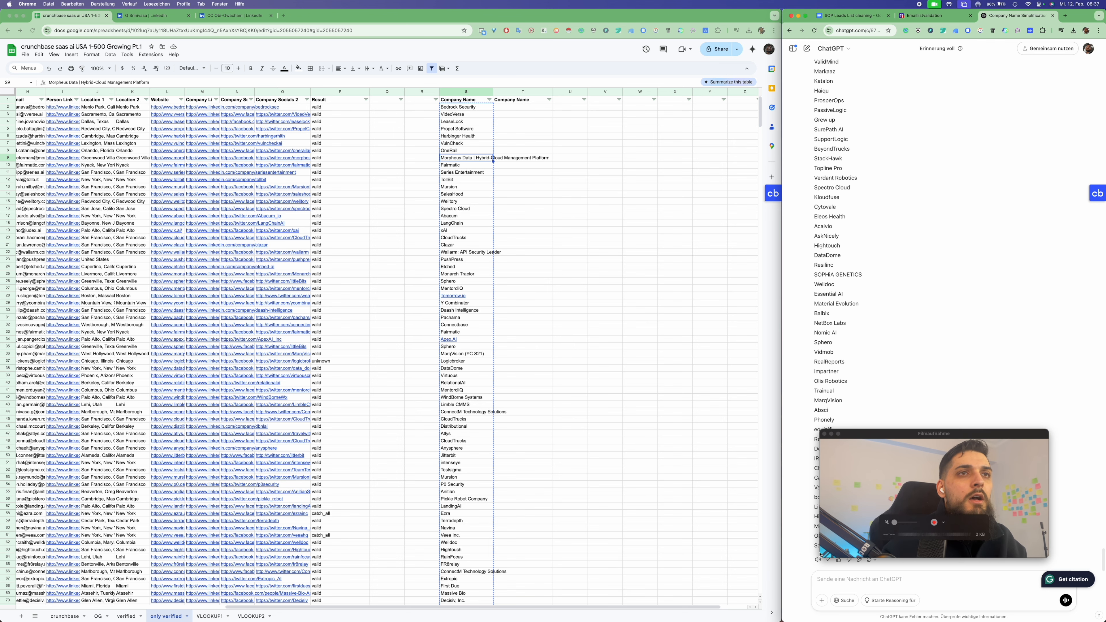
pyautogui.click(523, 110)
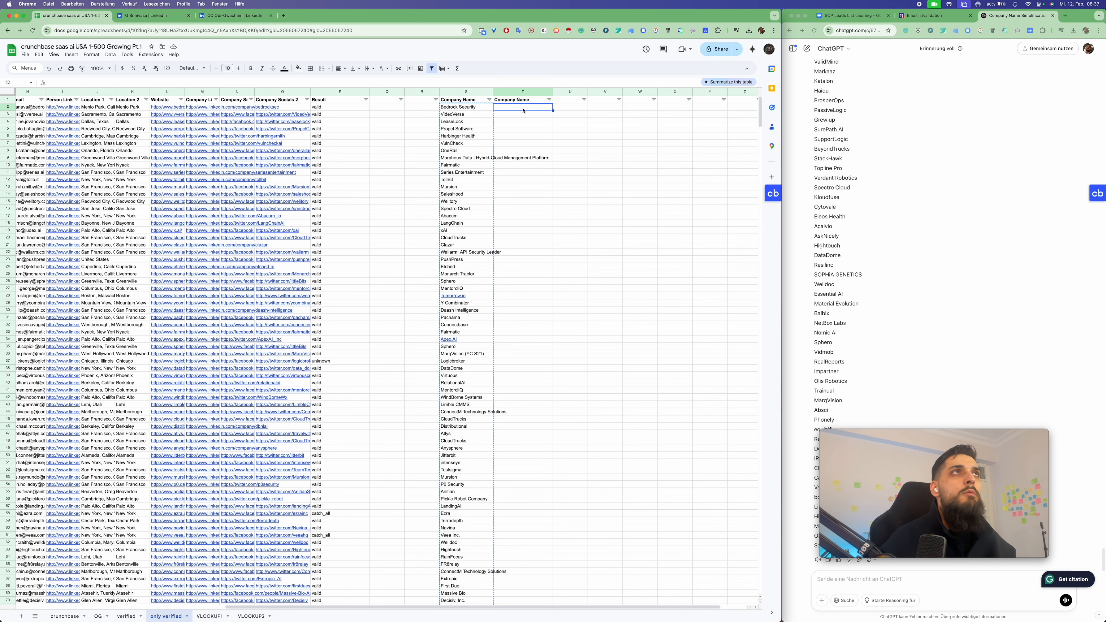
pyautogui.press('super+v')
pyautogui.moveTo(494, 92); pyautogui.dragTo(504, 92)
pyautogui.click(519, 143)
pyautogui.click(518, 159)
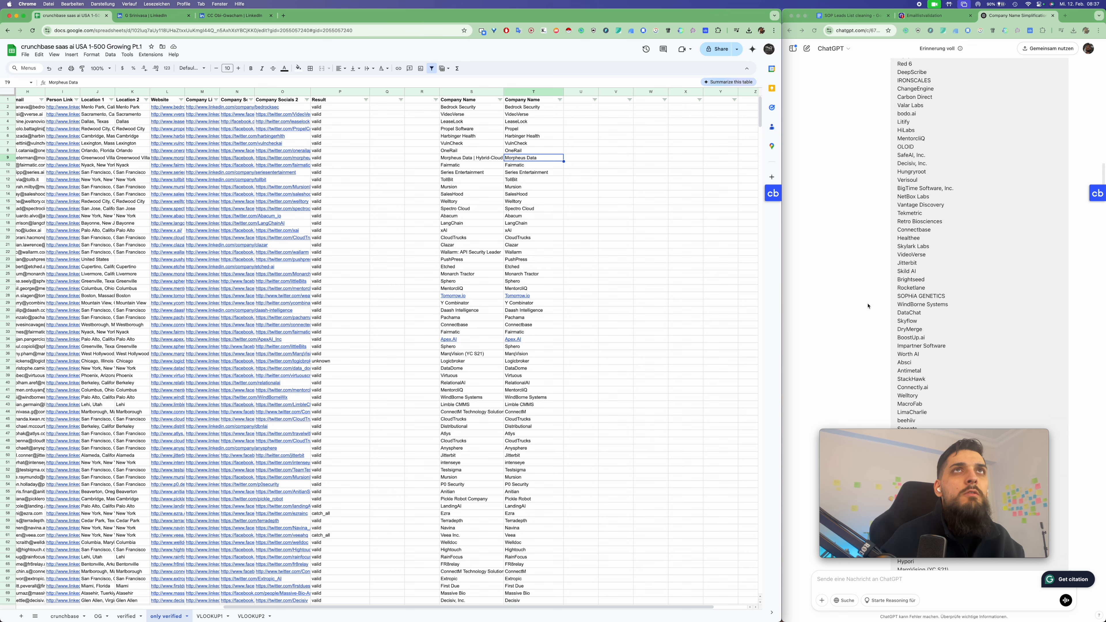
# Compare ChatGPT's list with the sheet to confirm simplified names end at SafeAI in row 249
pyautogui.scroll(15, 868, 306)
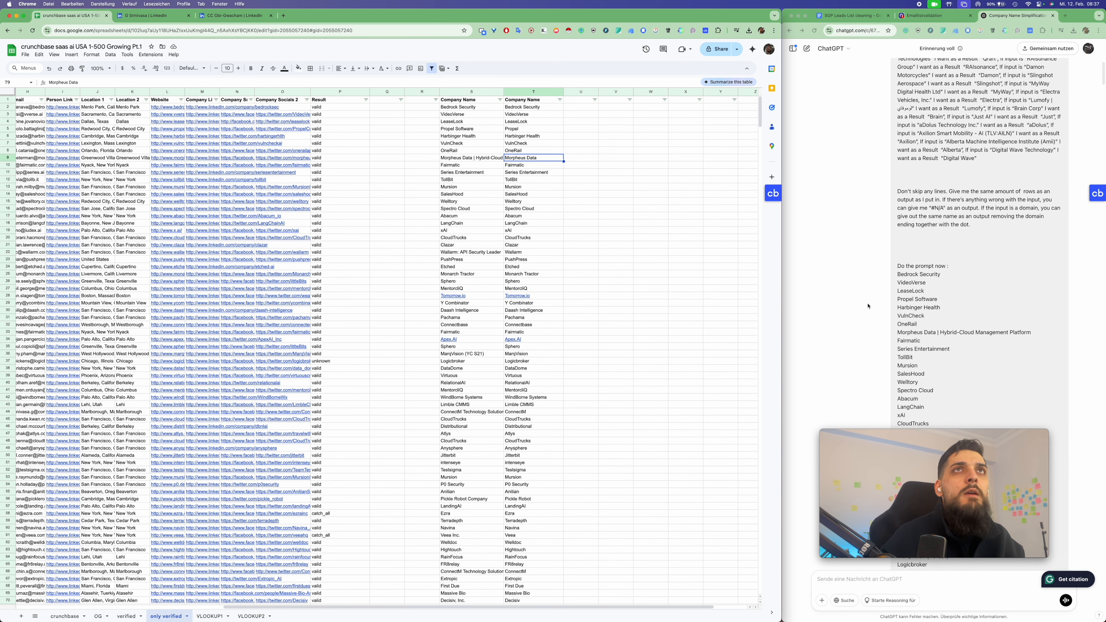
pyautogui.scroll(-5, 867, 306)
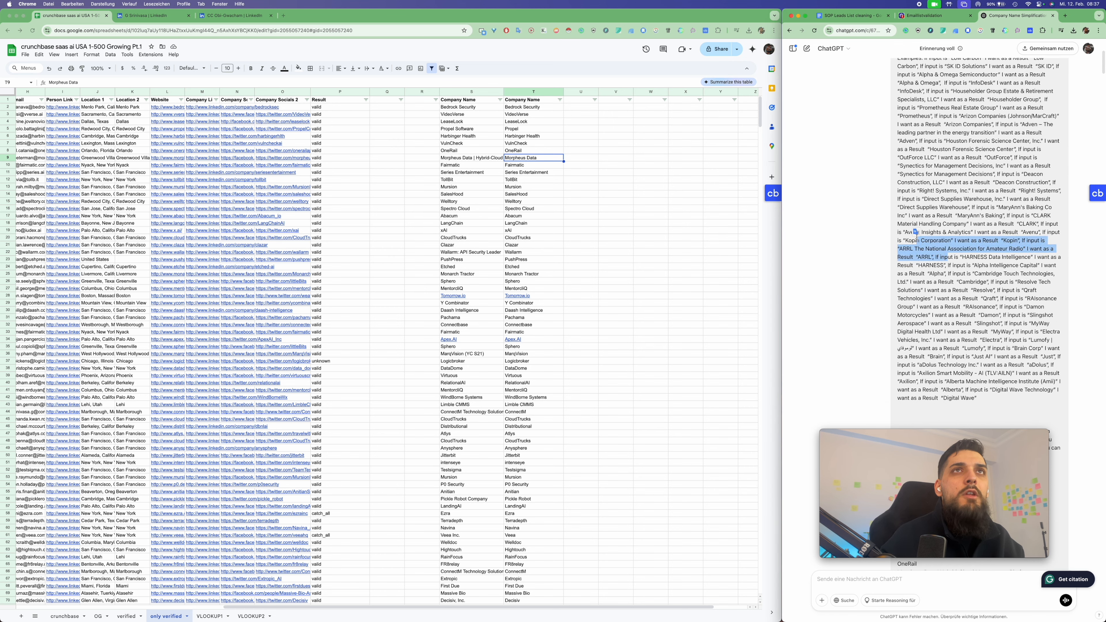
pyautogui.scroll(-10, 900, 297)
pyautogui.scroll(-10, 900, 298)
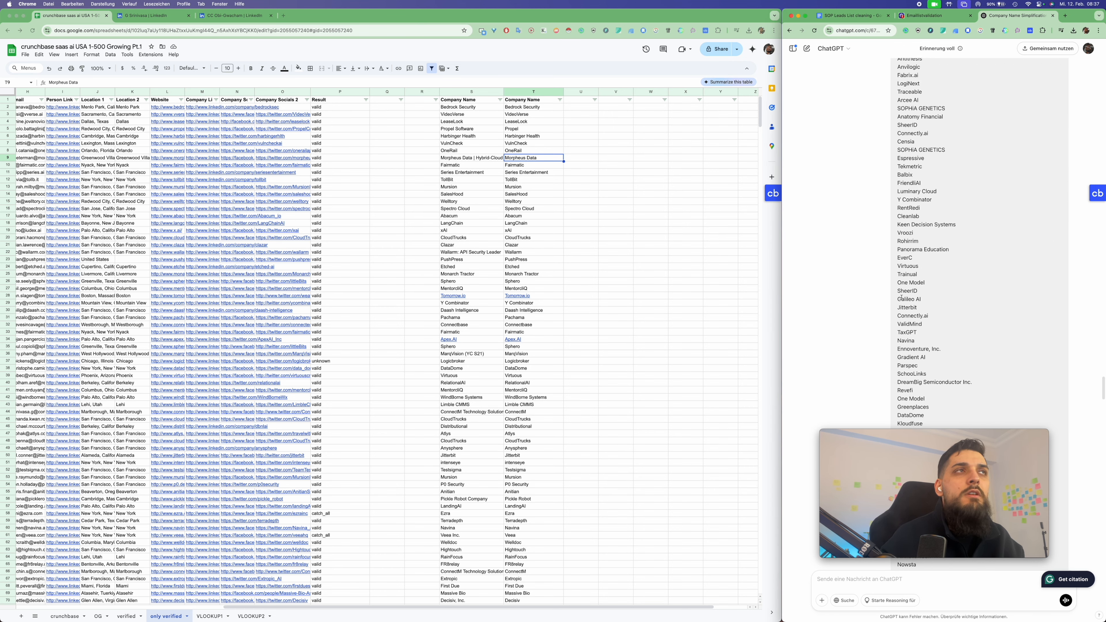
pyautogui.scroll(-20, 477, 280)
pyautogui.click(476, 280)
pyautogui.scroll(20, 477, 281)
pyautogui.scroll(-20, 478, 282)
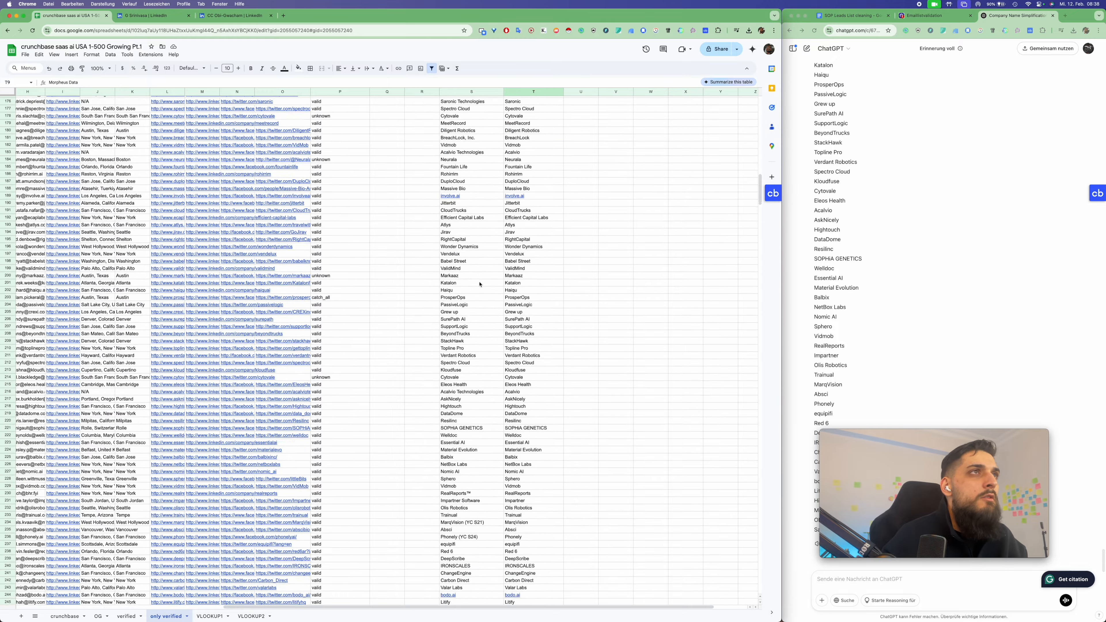
pyautogui.scroll(5, 479, 284)
pyautogui.moveTo(496, 359); pyautogui.dragTo(529, 362)
pyautogui.click(459, 368)
pyautogui.click(461, 358)
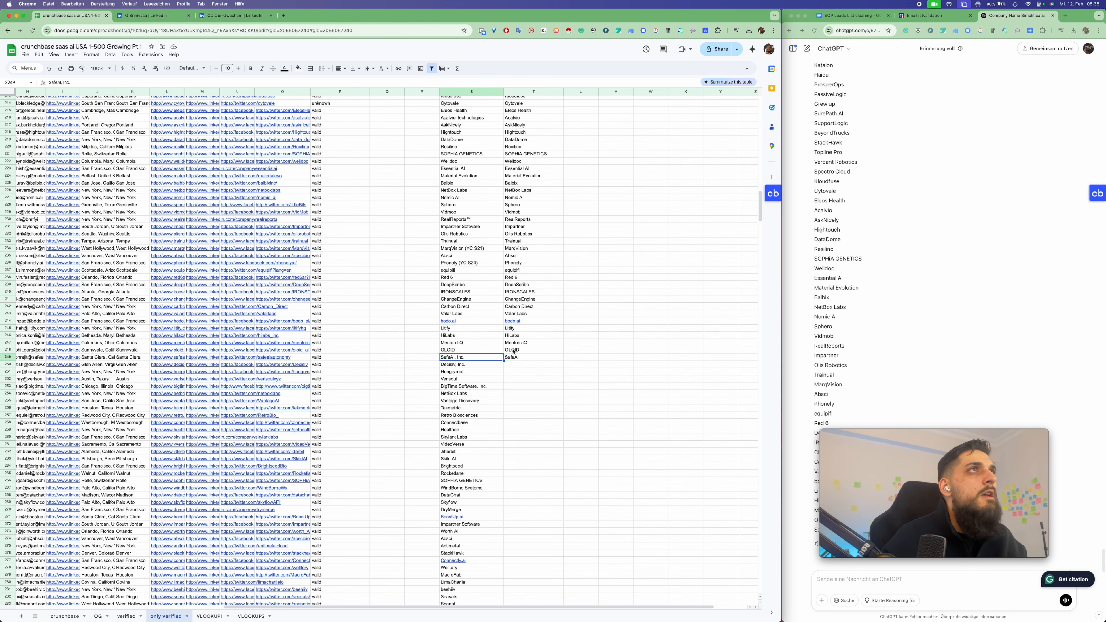
# Select the next original names from S250 and put the range in the Name box for editing
pyautogui.scroll(10, 514, 351)
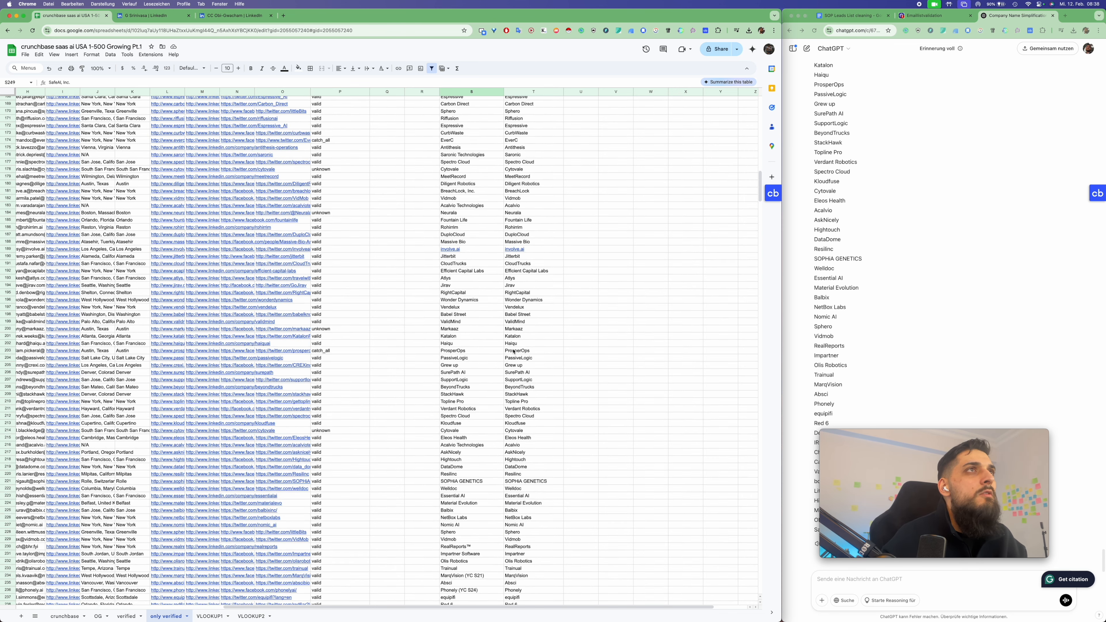
pyautogui.scroll(5, 513, 351)
pyautogui.scroll(-18, 514, 351)
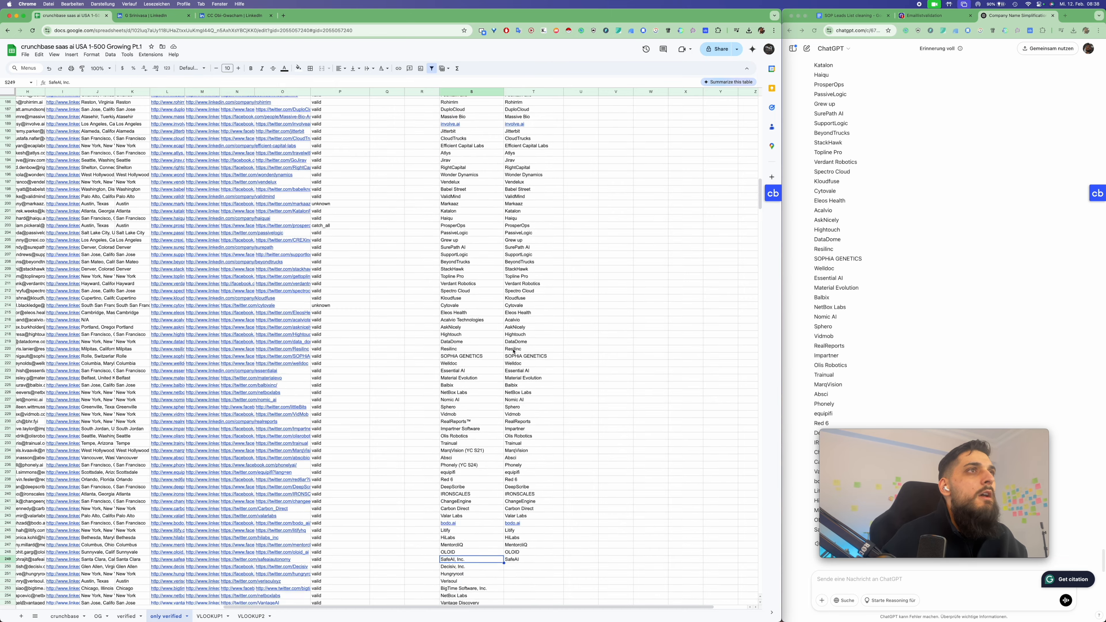
pyautogui.moveTo(475, 268); pyautogui.dragTo(492, 334)
pyautogui.click(33, 83)
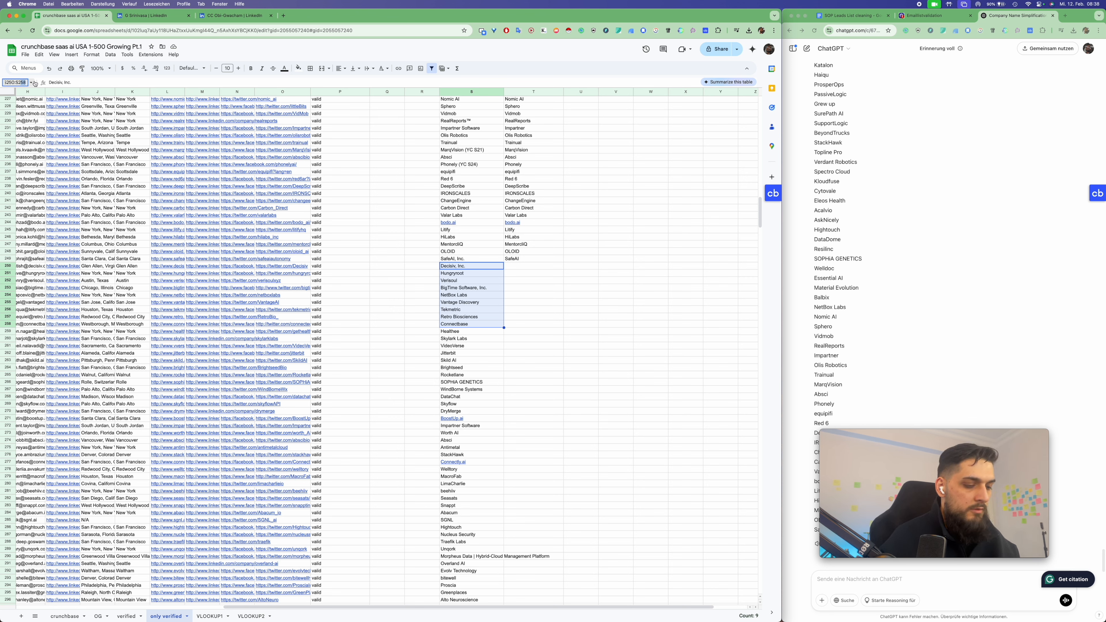
# Extend the selection to S250:S800 and copy the next batch of company names
pyautogui.press('Right')
pyautogui.press('BackSpace')
pyautogui.press('BackSpace')
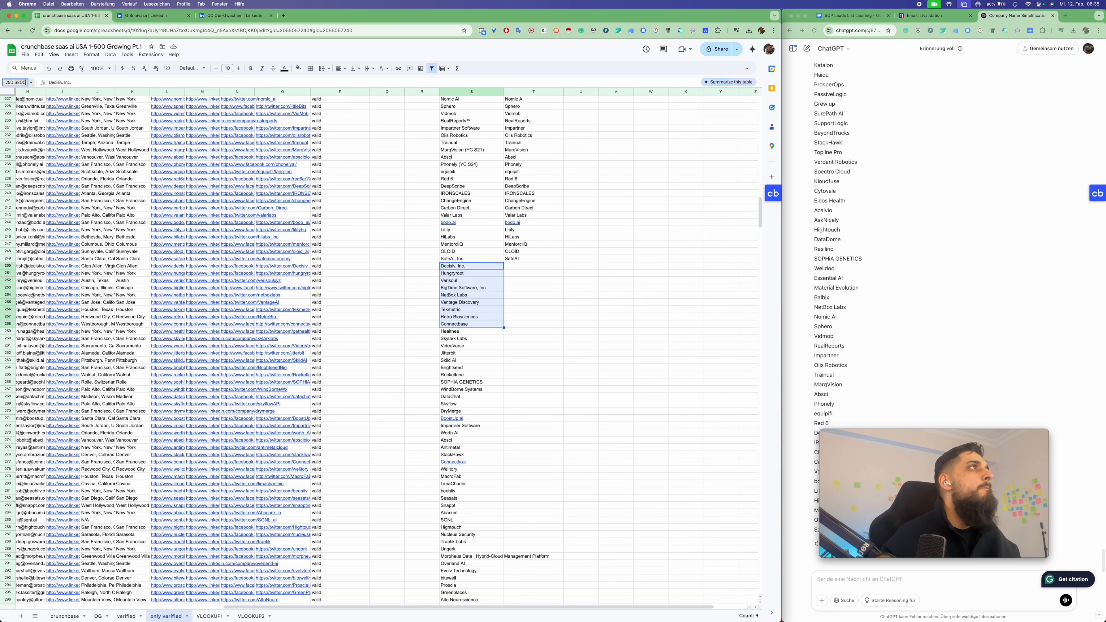
pyautogui.write('800')
pyautogui.press('Return')
pyautogui.hotkey('ctrl', 'c')
# Send the batch to ChatGPT and paste its simplified names into column T from T250
pyautogui.click(869, 579)
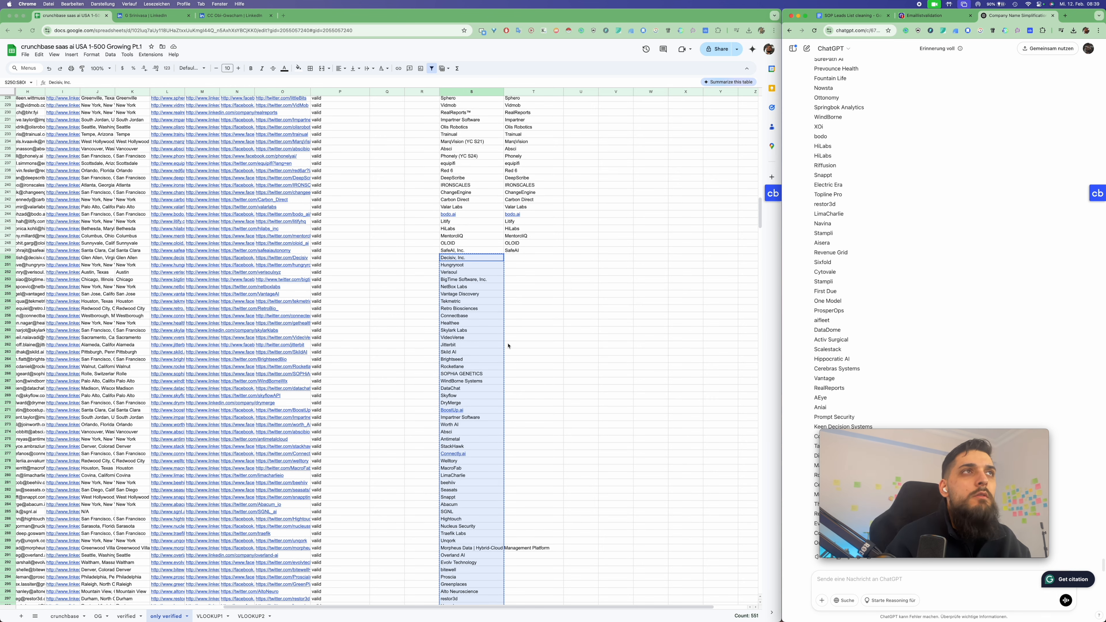
pyautogui.click(523, 295)
pyautogui.click(524, 259)
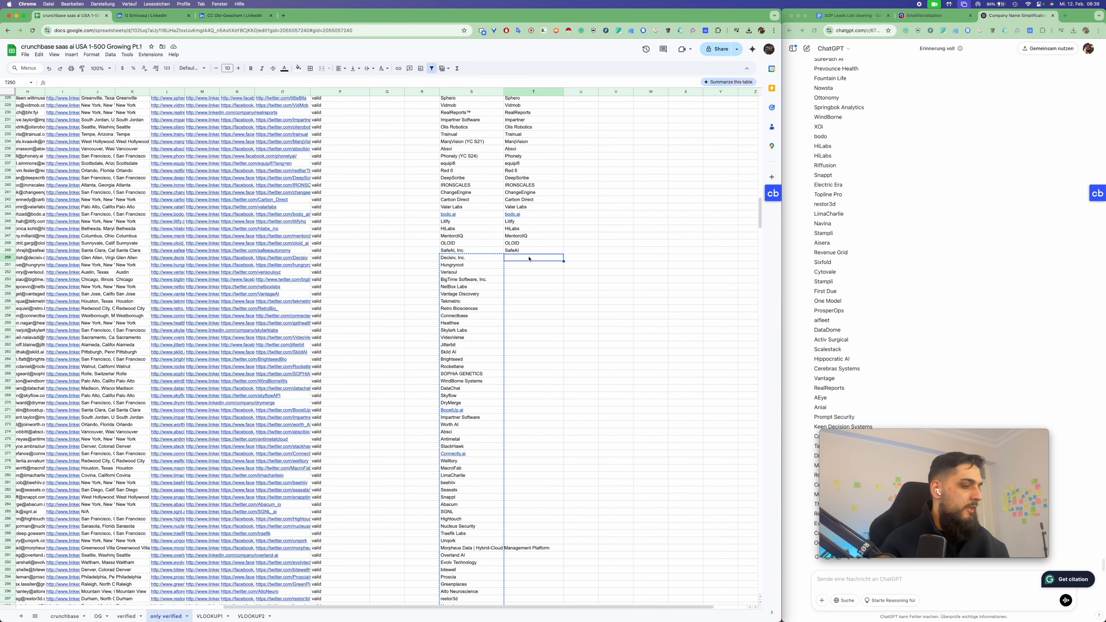
pyautogui.press('super+v')
pyautogui.scroll(-20, 544, 370)
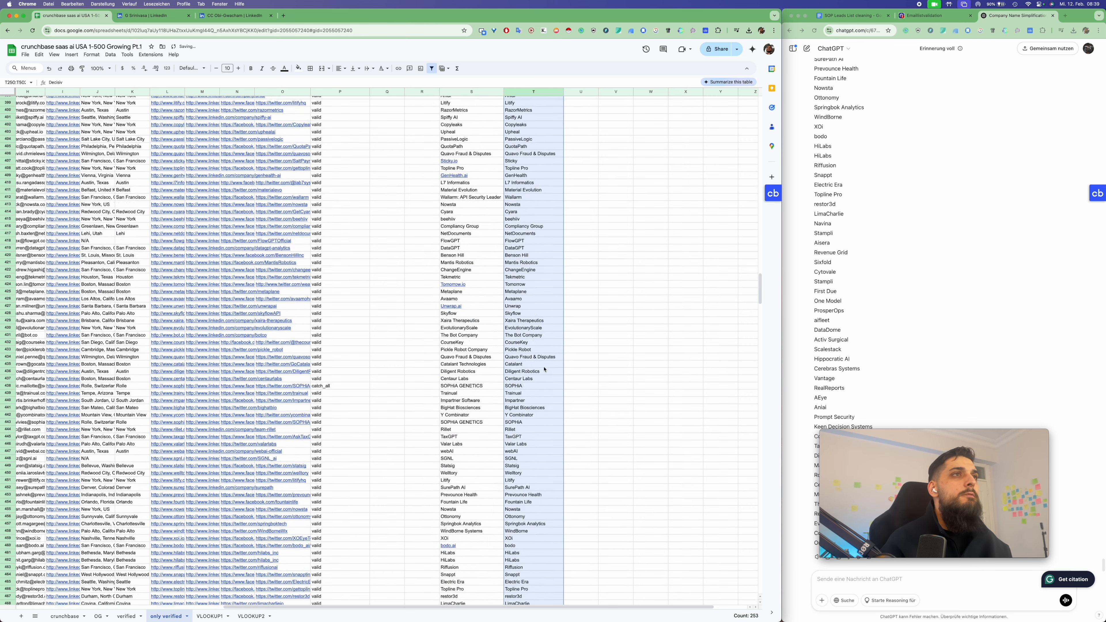
pyautogui.scroll(-1, 543, 370)
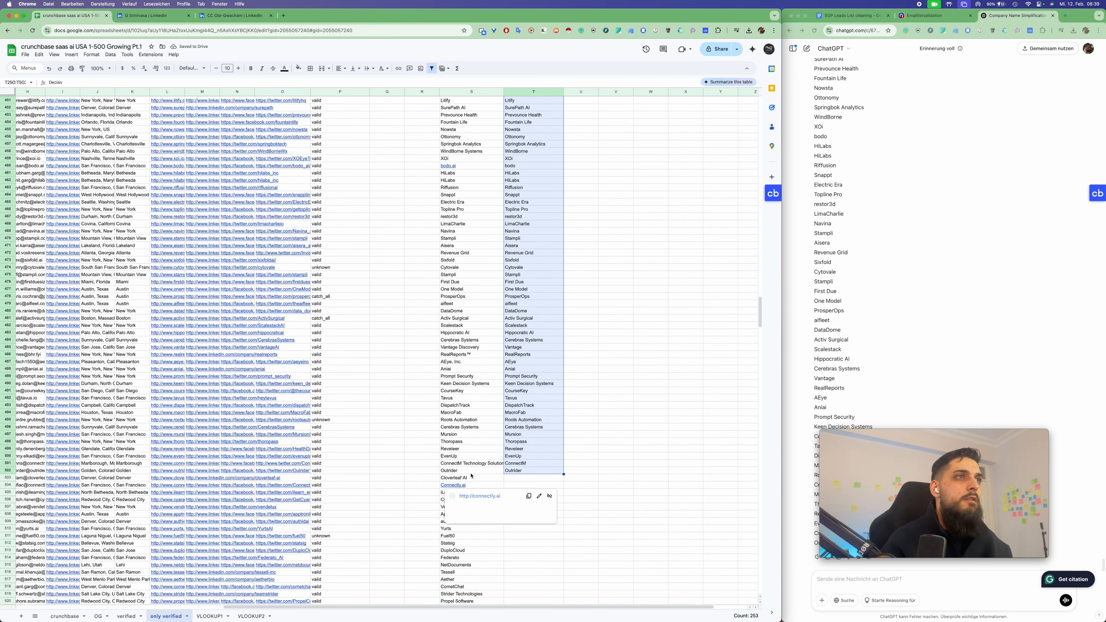
# Fill the remaining rows with simplified names down to the final lead, Onshape
pyautogui.moveTo(477, 480); pyautogui.dragTo(476, 507)
pyautogui.scroll(-10, 422, 401)
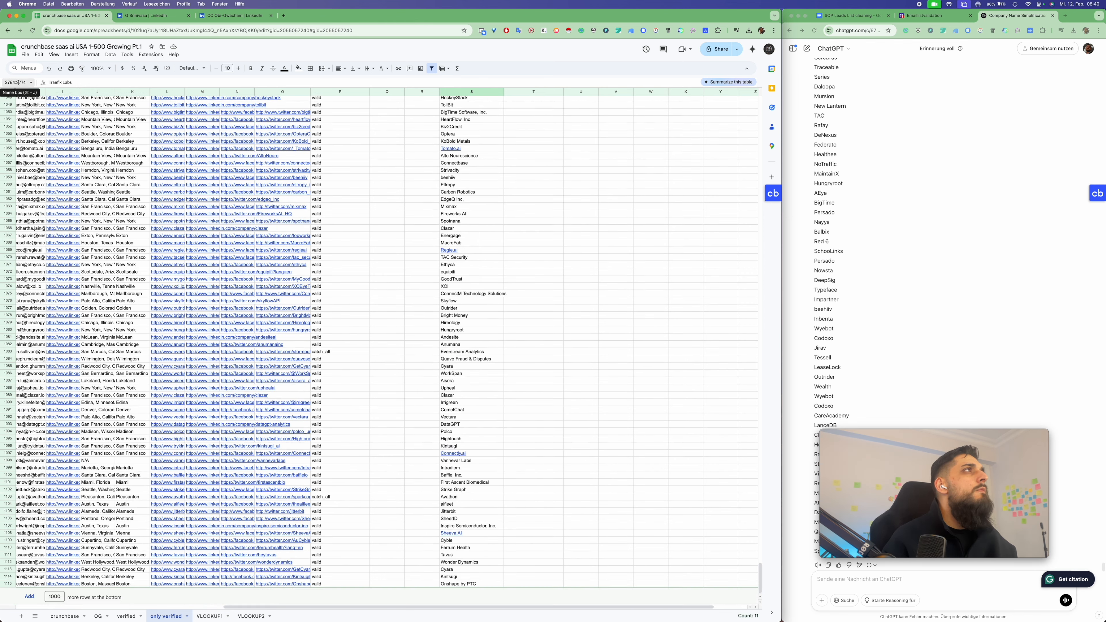
pyautogui.moveTo(19, 83); pyautogui.dragTo(37, 84)
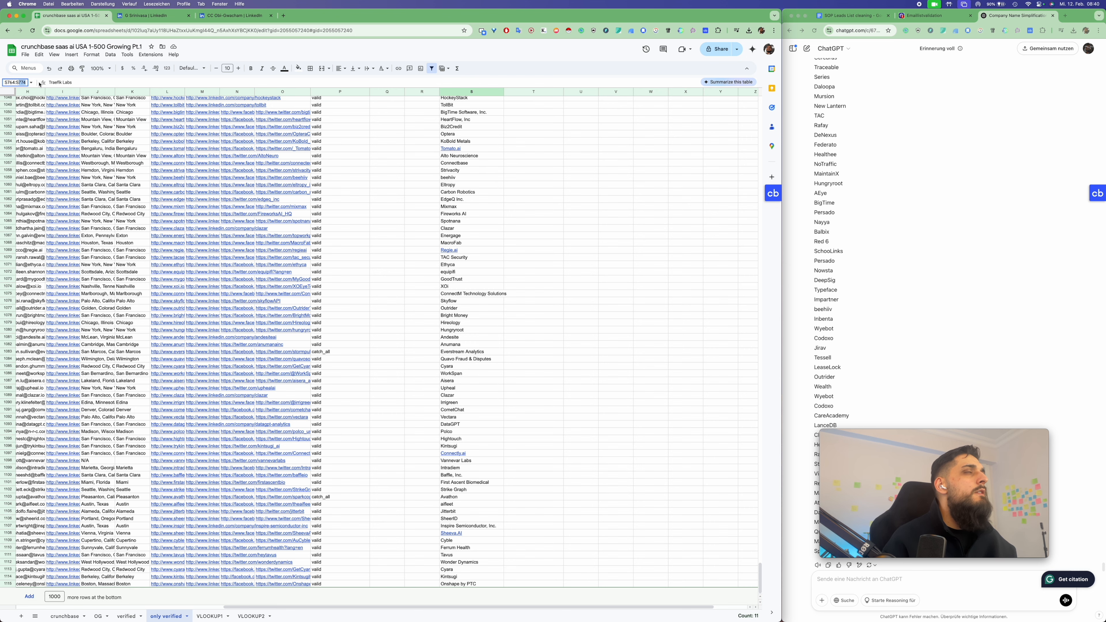
pyautogui.write('1020:T111')
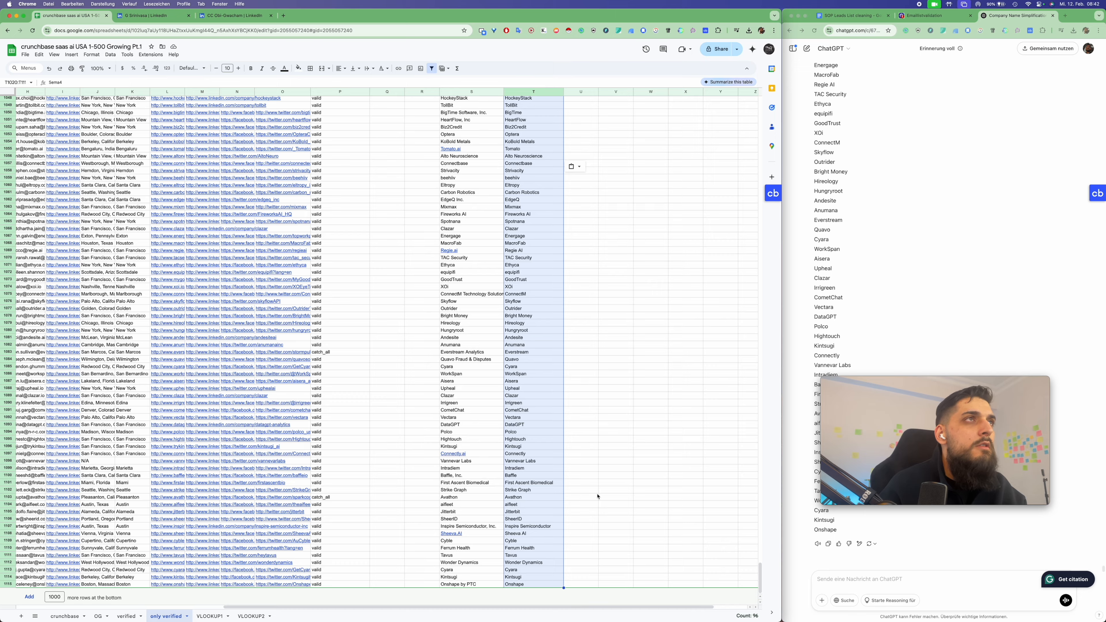
pyautogui.click(570, 489)
pyautogui.scroll(20, 550, 512)
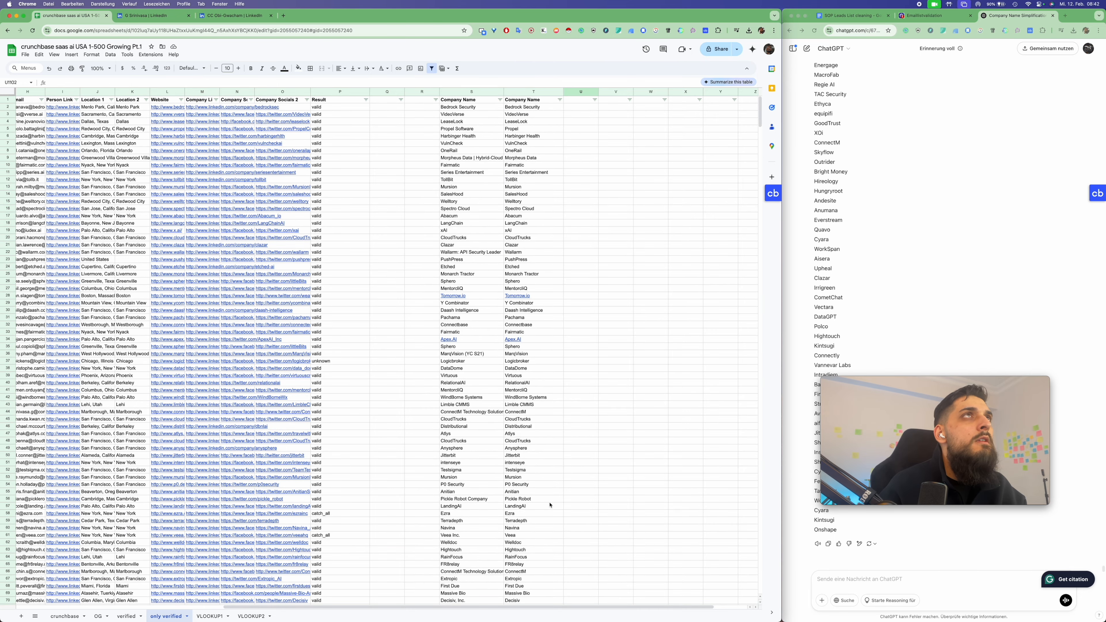
# Open column T's filter options and close them without changing anything
pyautogui.click(560, 100)
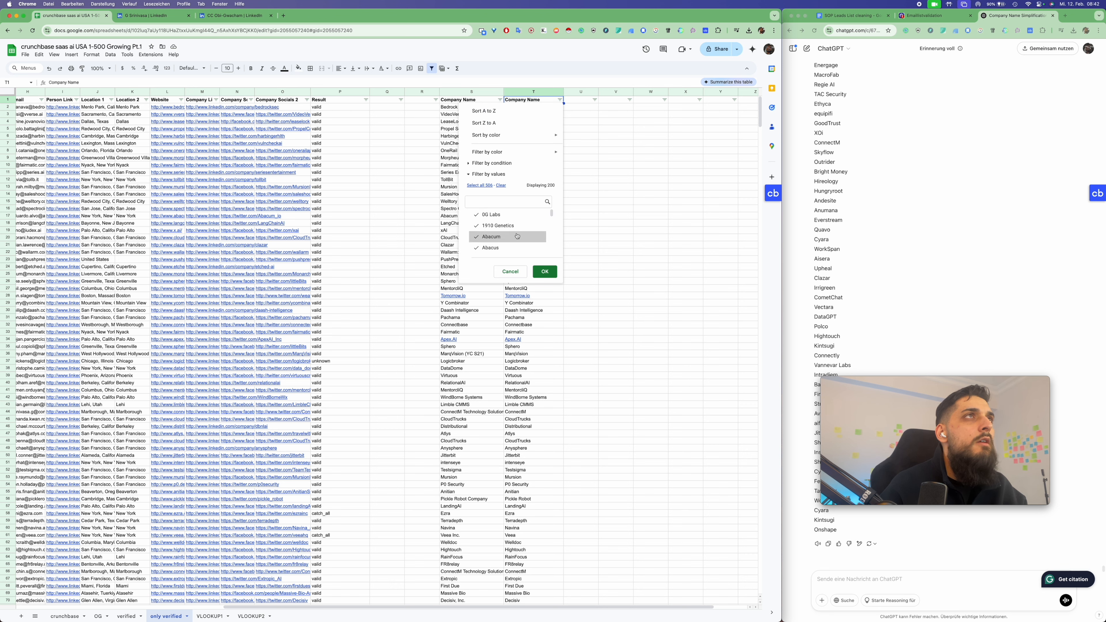
pyautogui.scroll(-1, 517, 236)
pyautogui.scroll(-10, 517, 235)
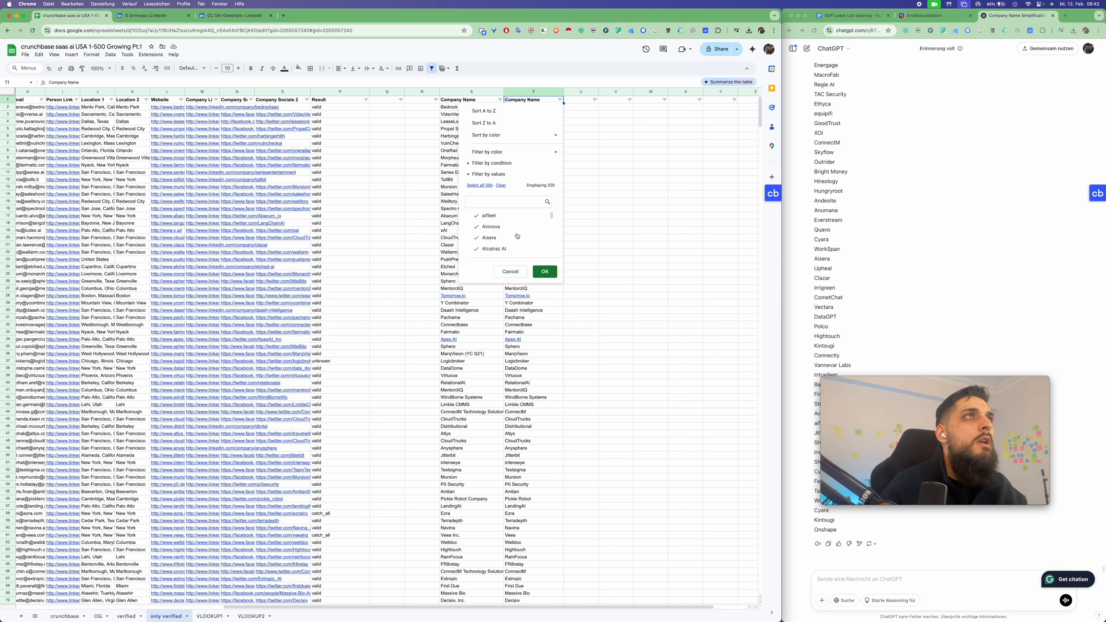
pyautogui.scroll(-10, 516, 235)
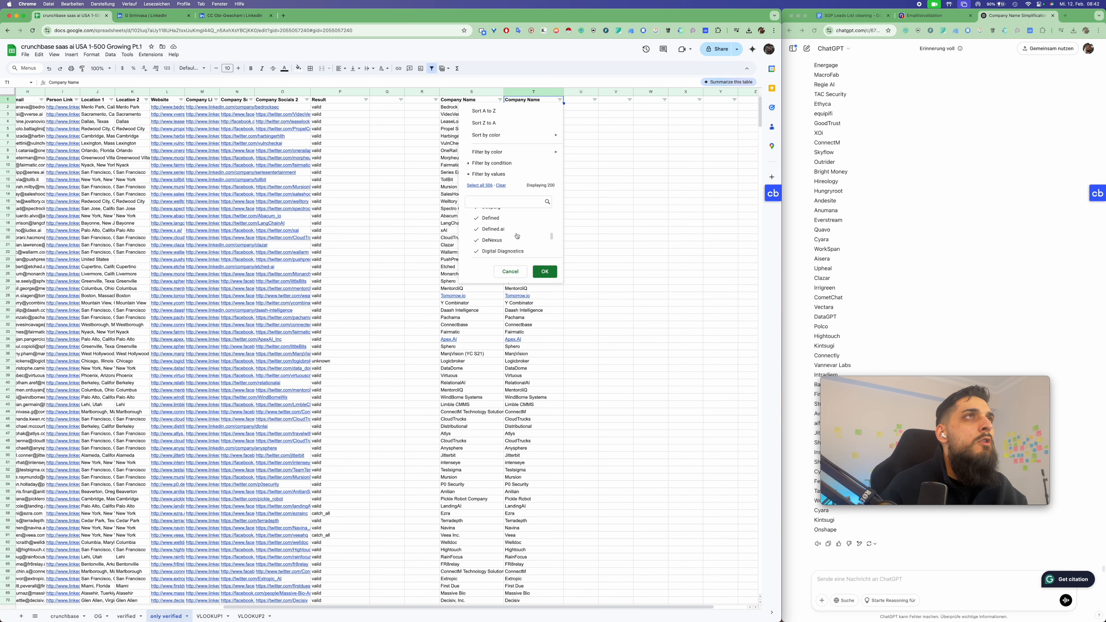
pyautogui.click(574, 202)
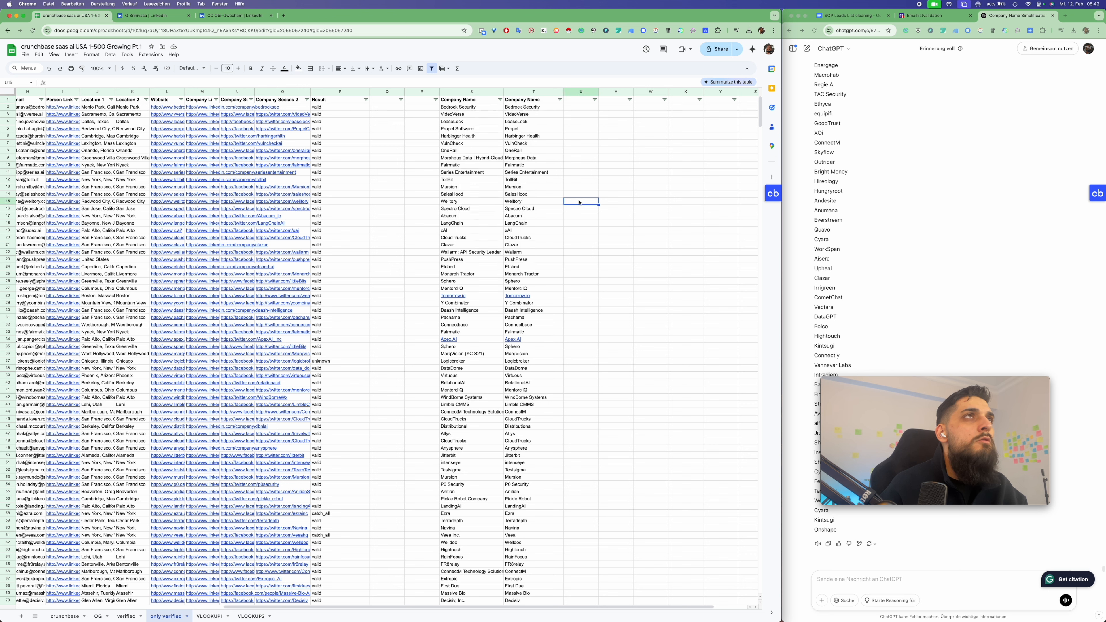
# Narrow column T and scroll through the sheet to review every simplified name
pyautogui.moveTo(564, 92); pyautogui.dragTo(542, 92)
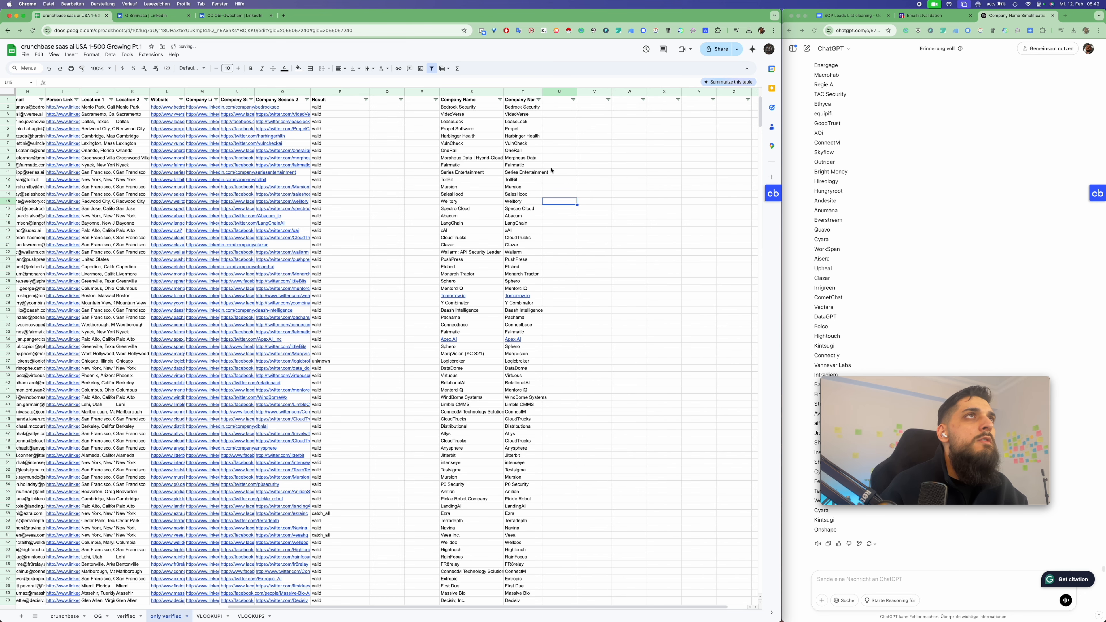
pyautogui.scroll(-20, 537, 249)
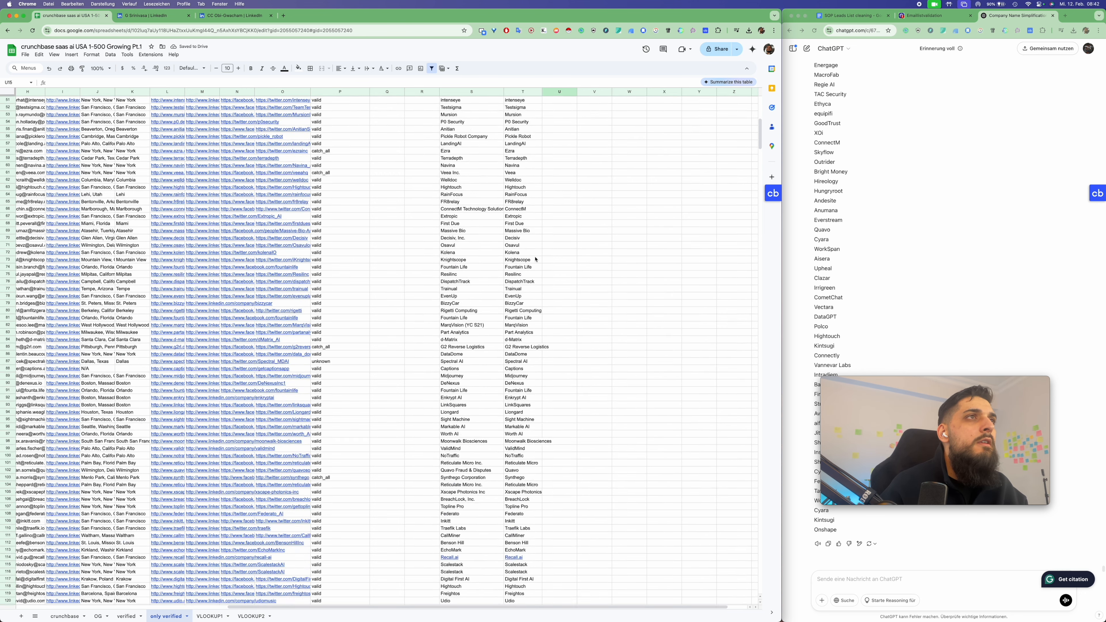
pyautogui.scroll(-9, 530, 314)
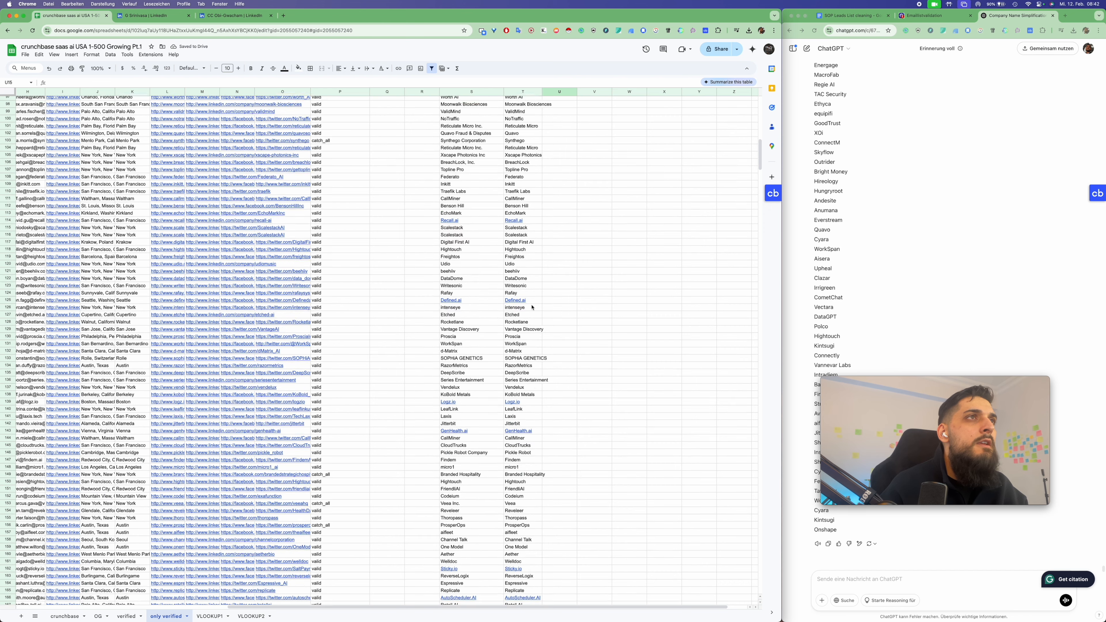
pyautogui.scroll(-20, 544, 324)
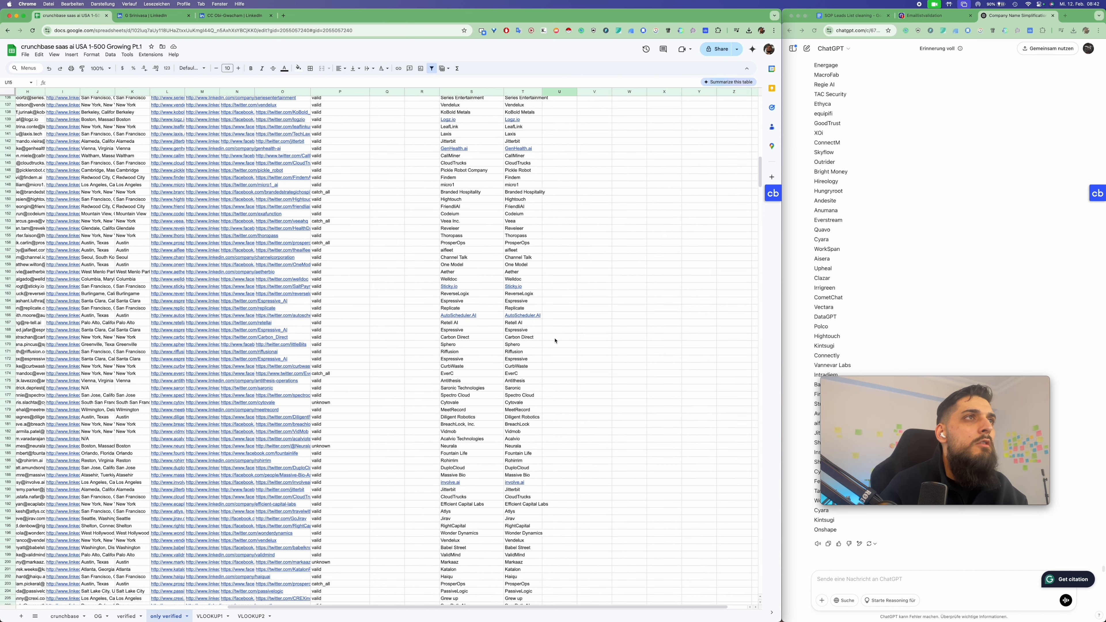
pyautogui.scroll(-20, 552, 340)
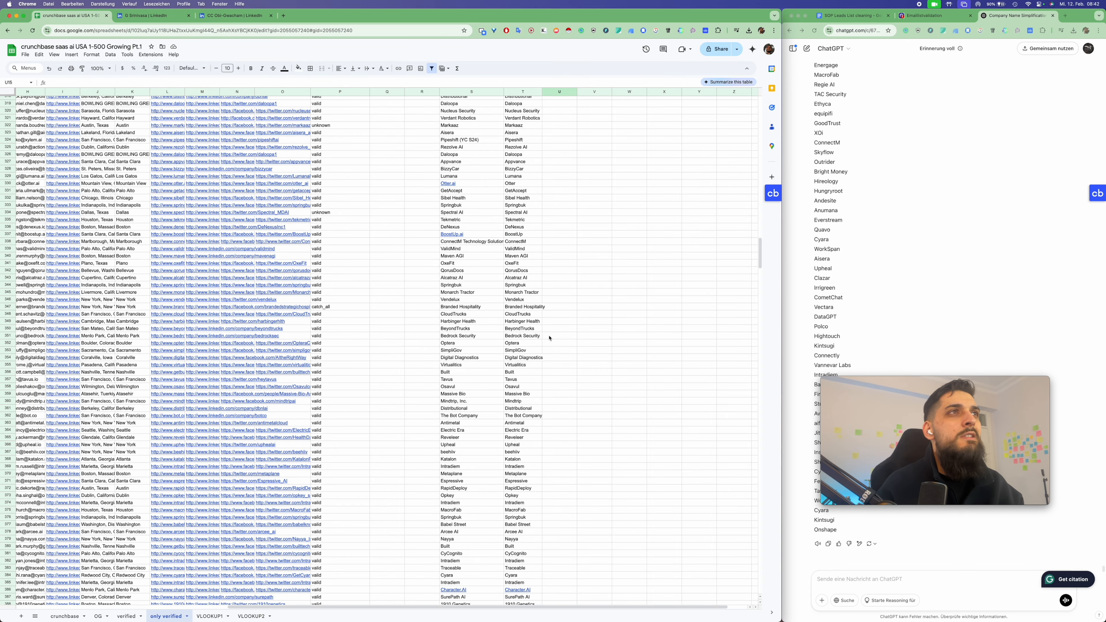
pyautogui.scroll(-12, 549, 336)
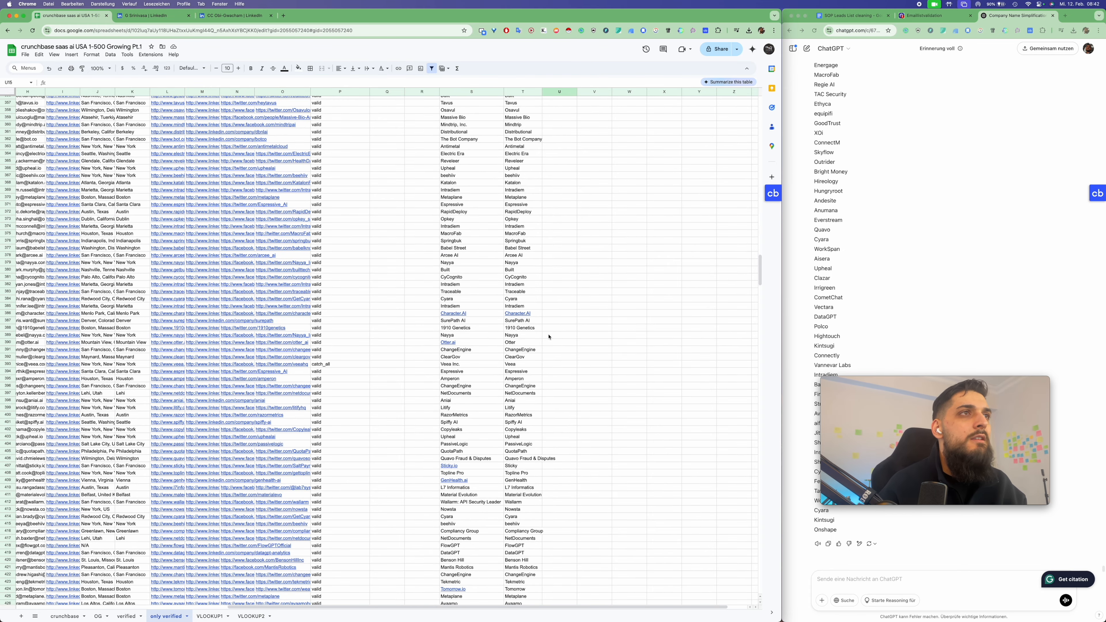
pyautogui.scroll(-14, 548, 336)
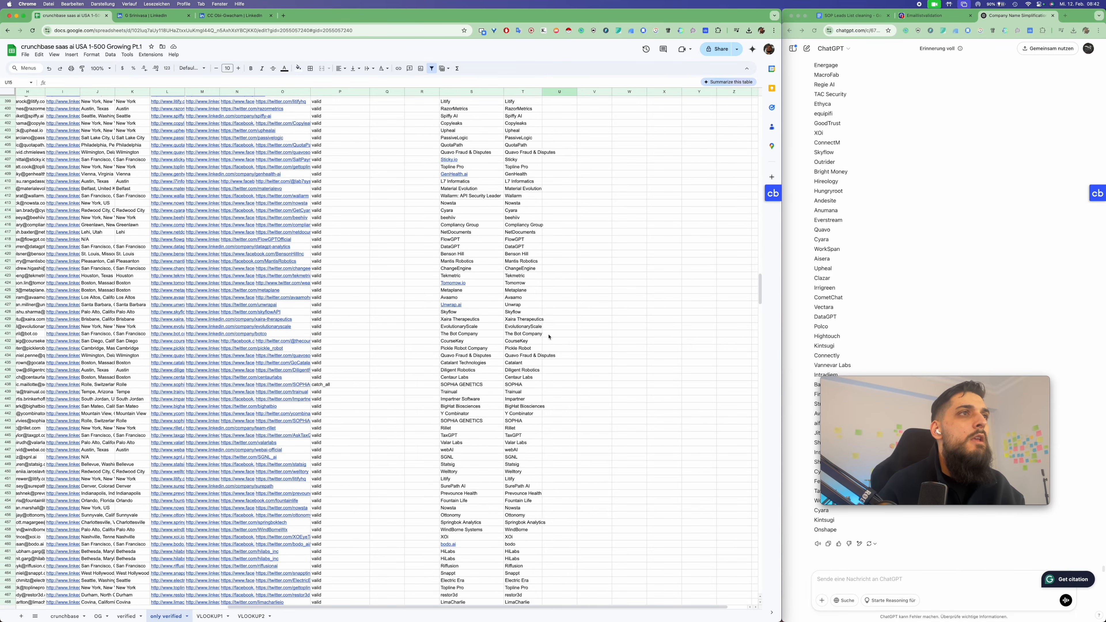
pyautogui.scroll(-20, 548, 336)
pyautogui.scroll(-20, 548, 336)
pyautogui.scroll(-20, 548, 336)
pyautogui.scroll(20, 548, 336)
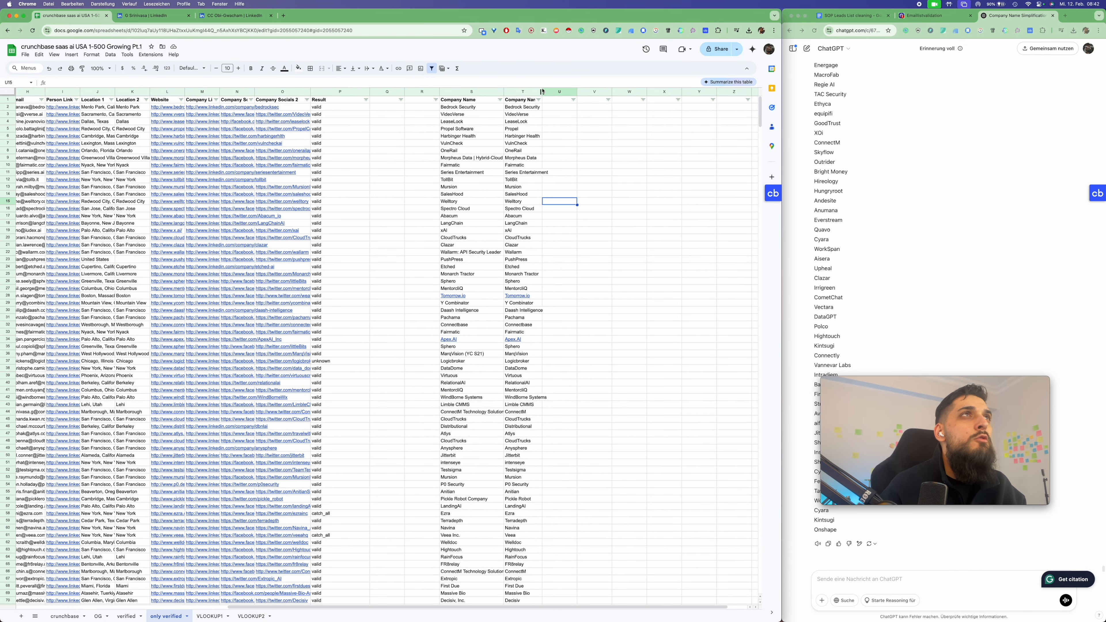
# Widen column T and search its filter values for '#NA' to confirm no error entries exist
pyautogui.moveTo(543, 91); pyautogui.dragTo(562, 91)
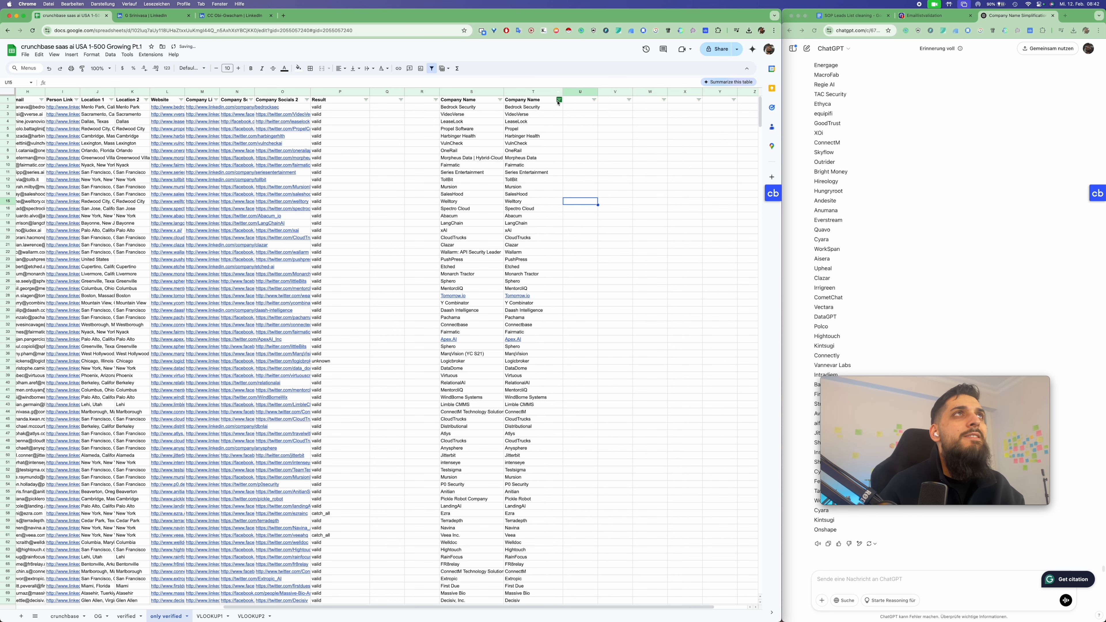
pyautogui.click(558, 100)
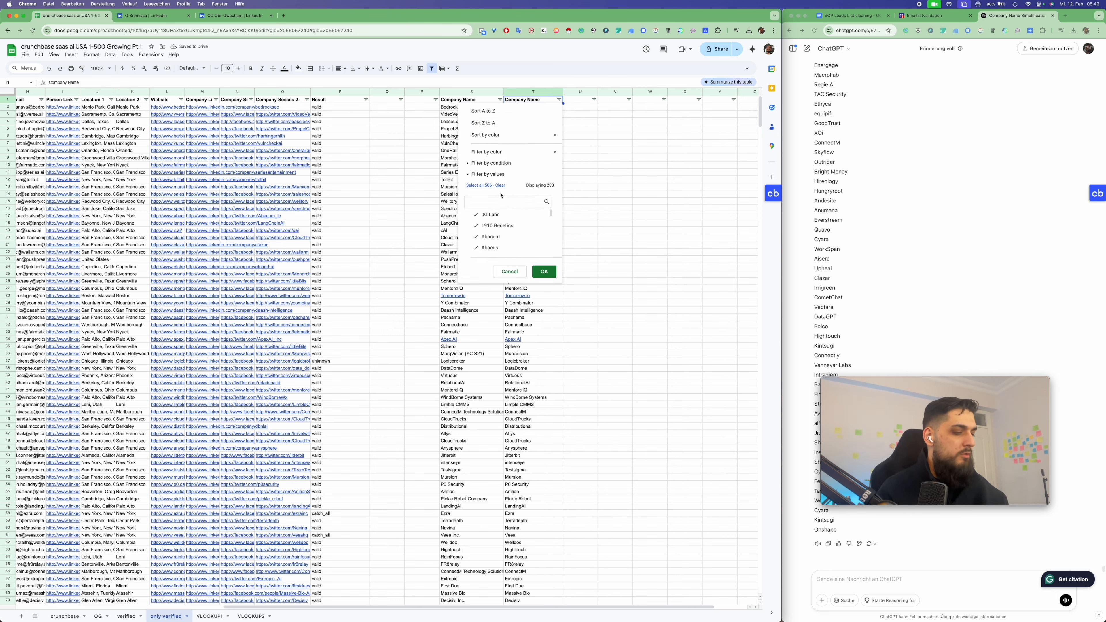
pyautogui.write('#')
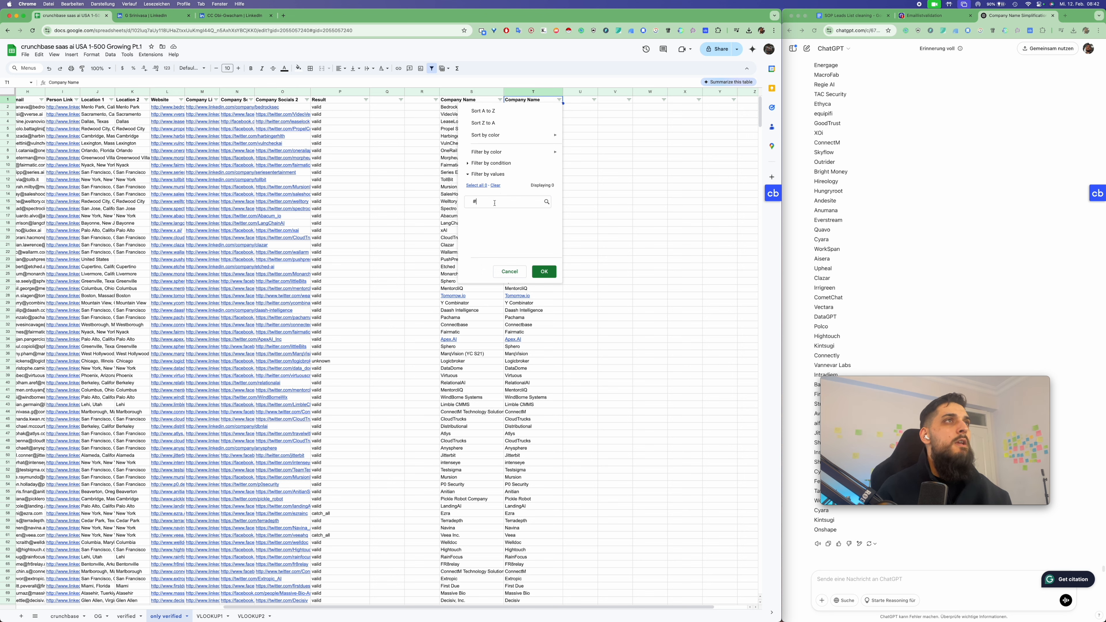
pyautogui.write('NA')
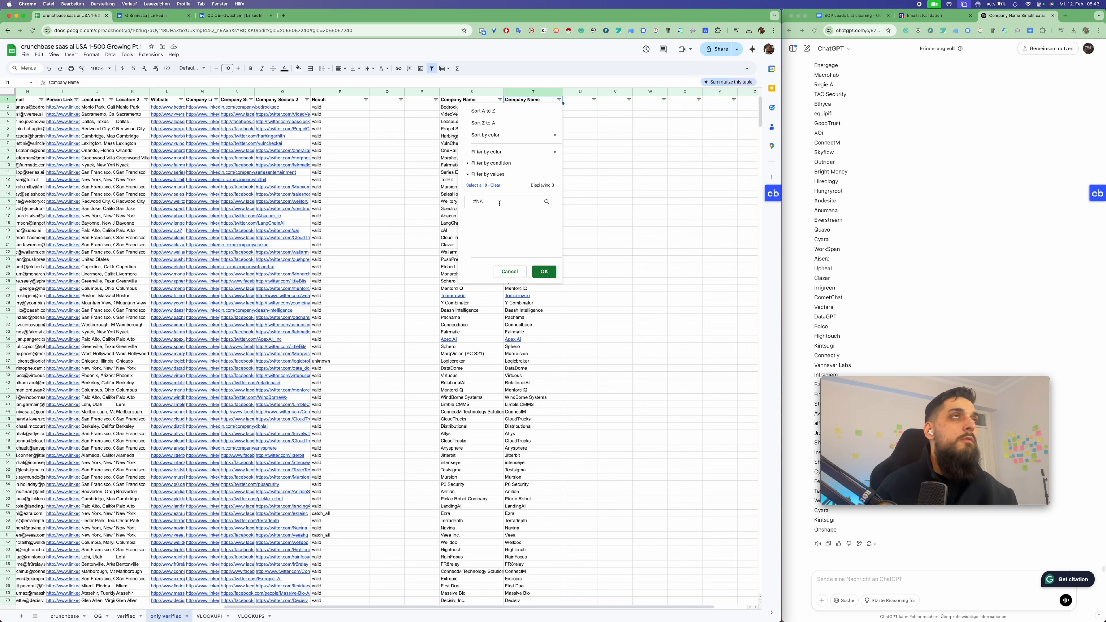
pyautogui.click(543, 271)
pyautogui.click(462, 92)
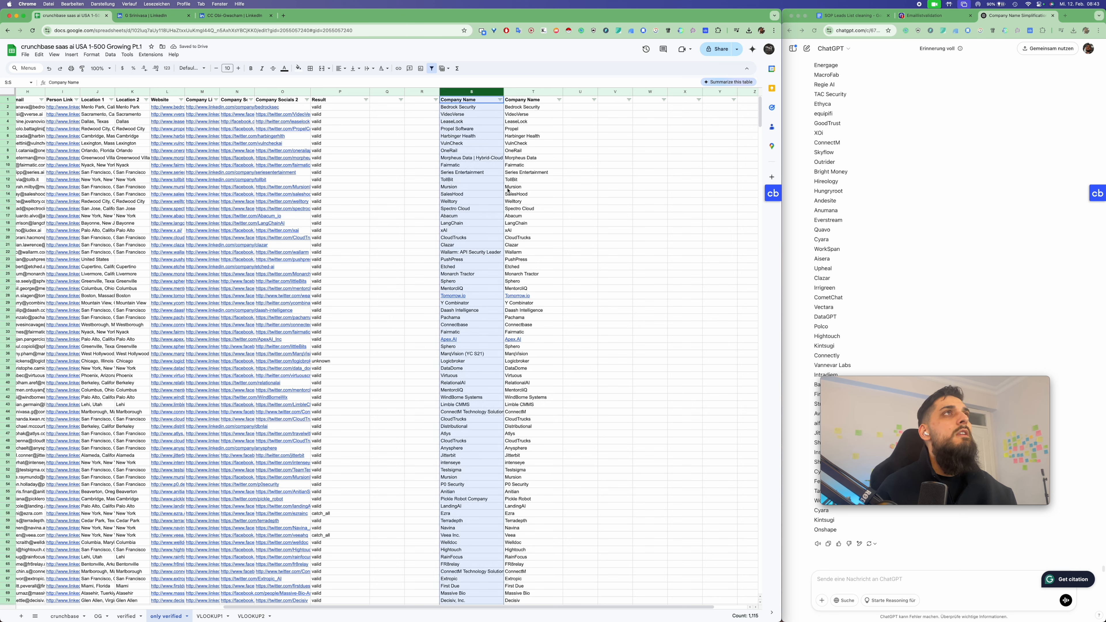
# Clear column S and paste the simplified names from column T over column D
pyautogui.press('Delete')
pyautogui.click(519, 92)
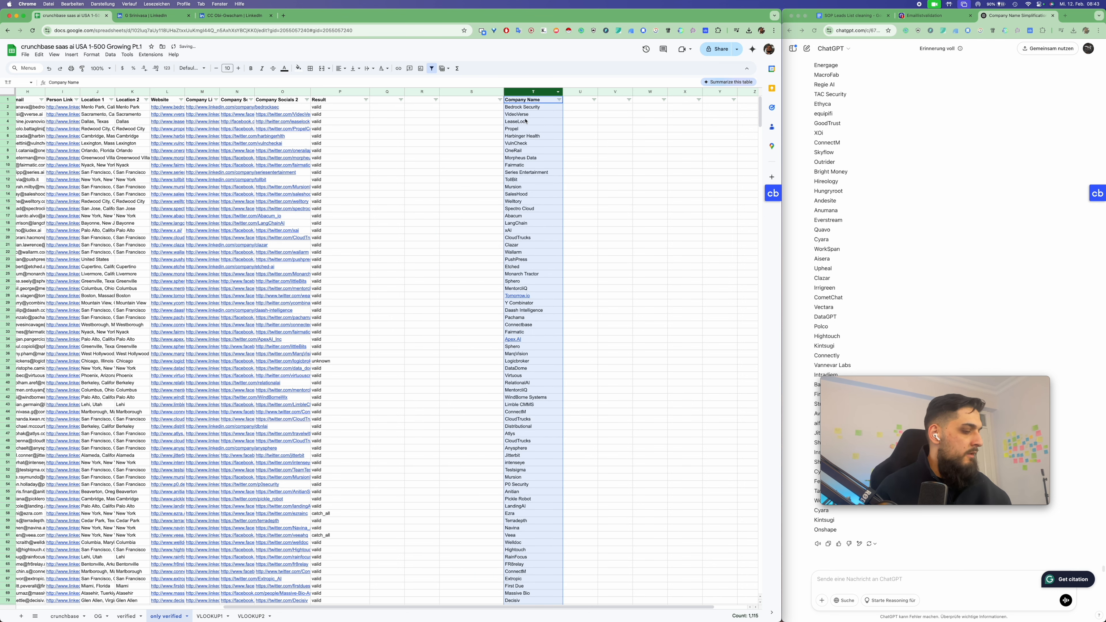
pyautogui.press('super+c')
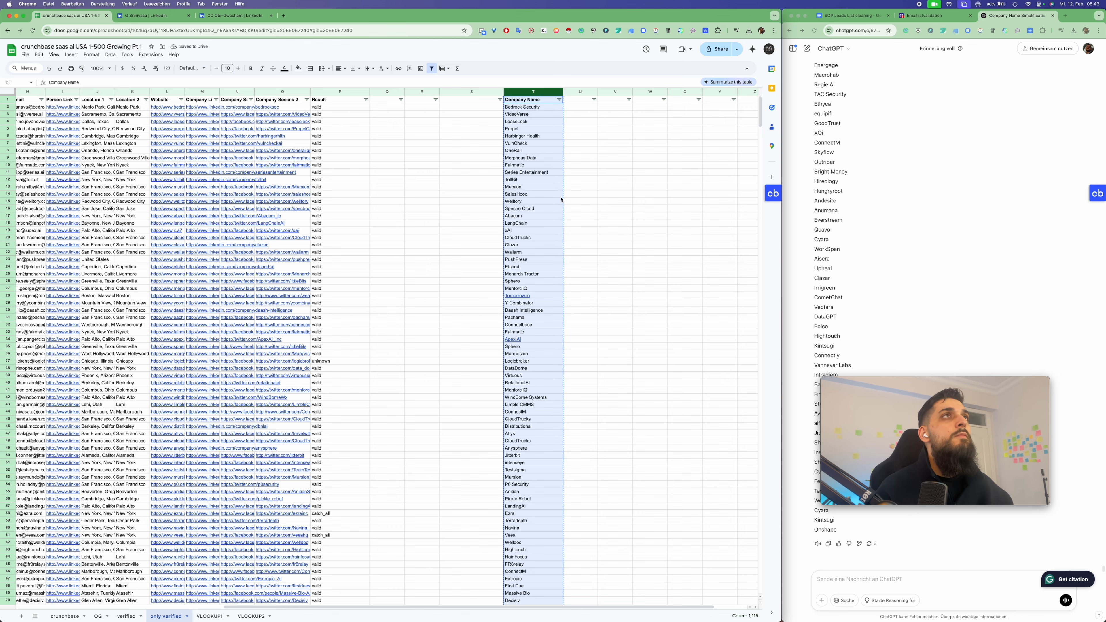
pyautogui.hscroll(-10, 544, 208)
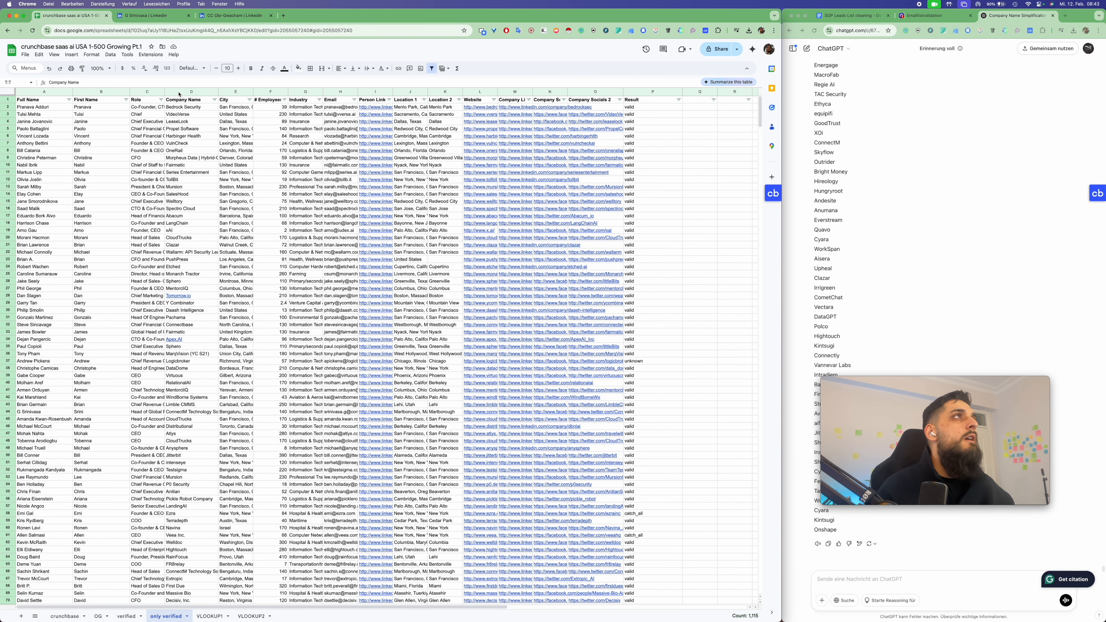
pyautogui.click(191, 92)
pyautogui.press('super+v')
# Clear the now redundant helper column T and dismiss the LinkedIn link preview
pyautogui.hscroll(5, 284, 187)
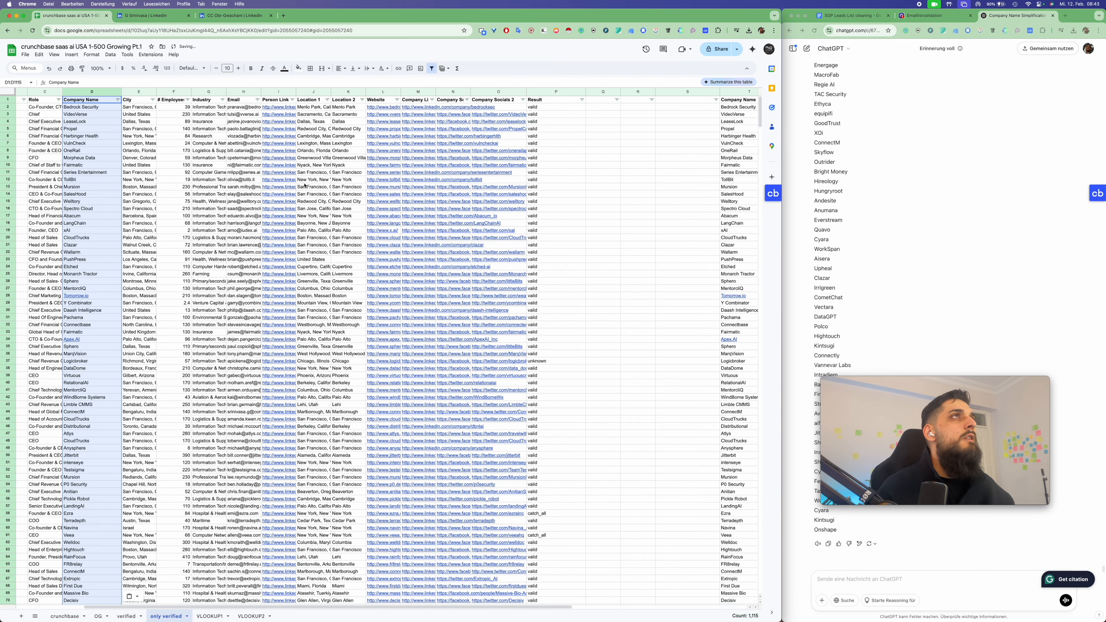
pyautogui.click(611, 91)
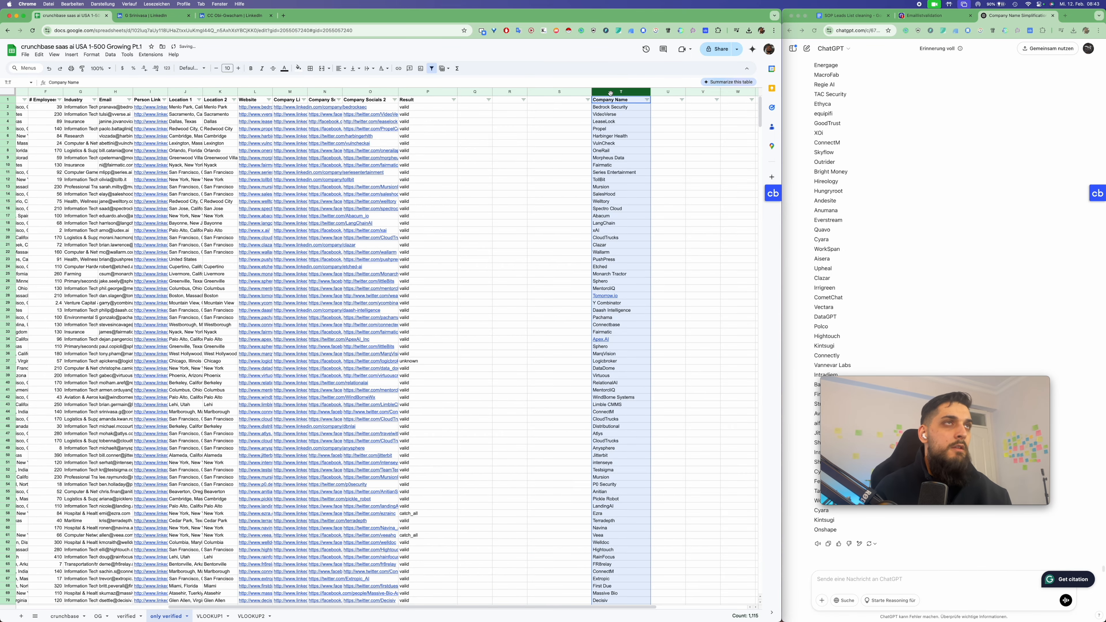
pyautogui.press('Delete')
pyautogui.click(519, 147)
pyautogui.hscroll(-5, 520, 145)
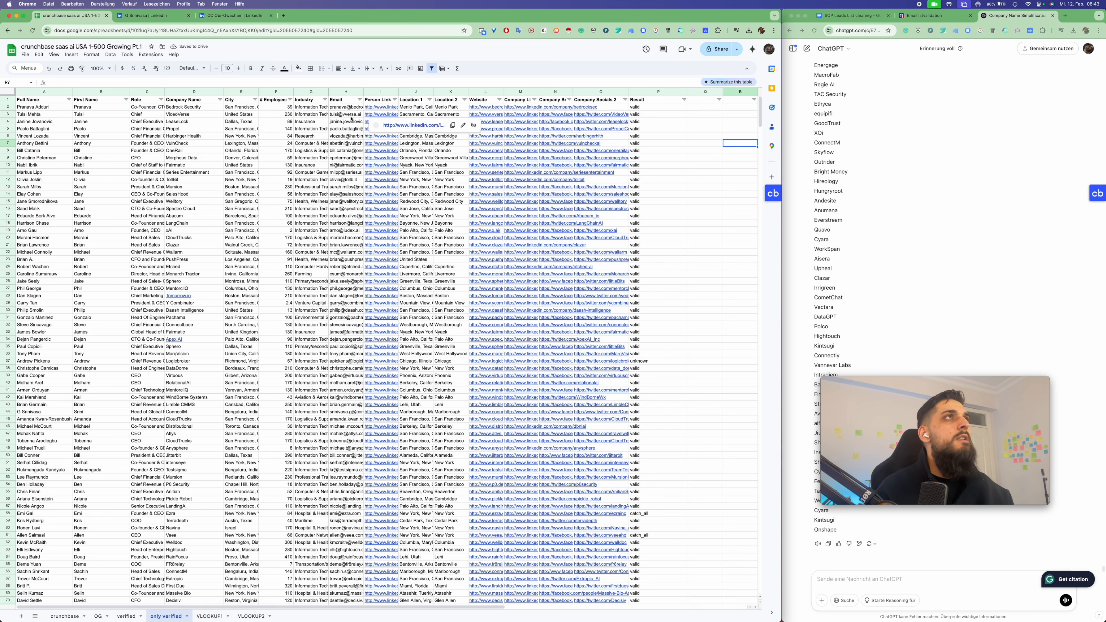
pyautogui.click(224, 151)
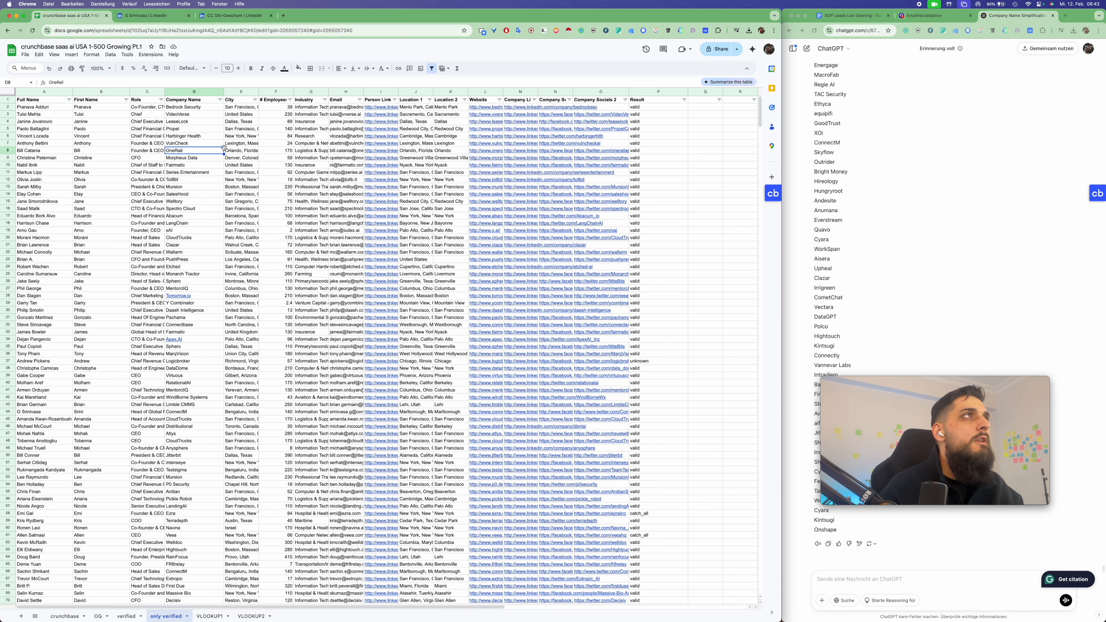
# Download the only verified tab as a Comma Separated Values (.csv) file
pyautogui.click(25, 54)
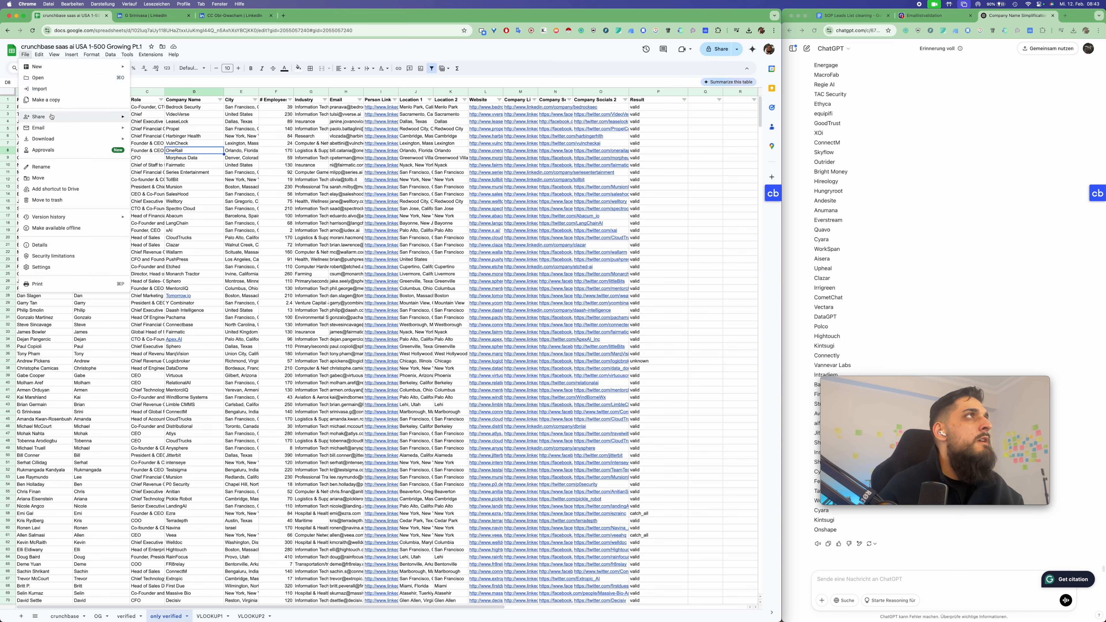
pyautogui.moveTo(58, 142)
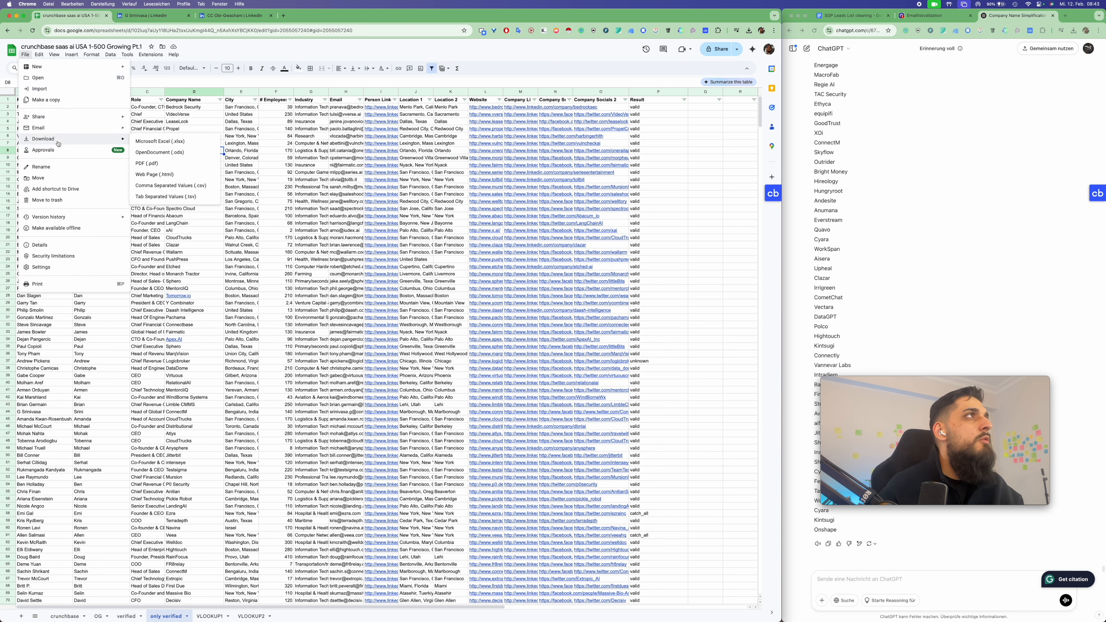
pyautogui.click(180, 187)
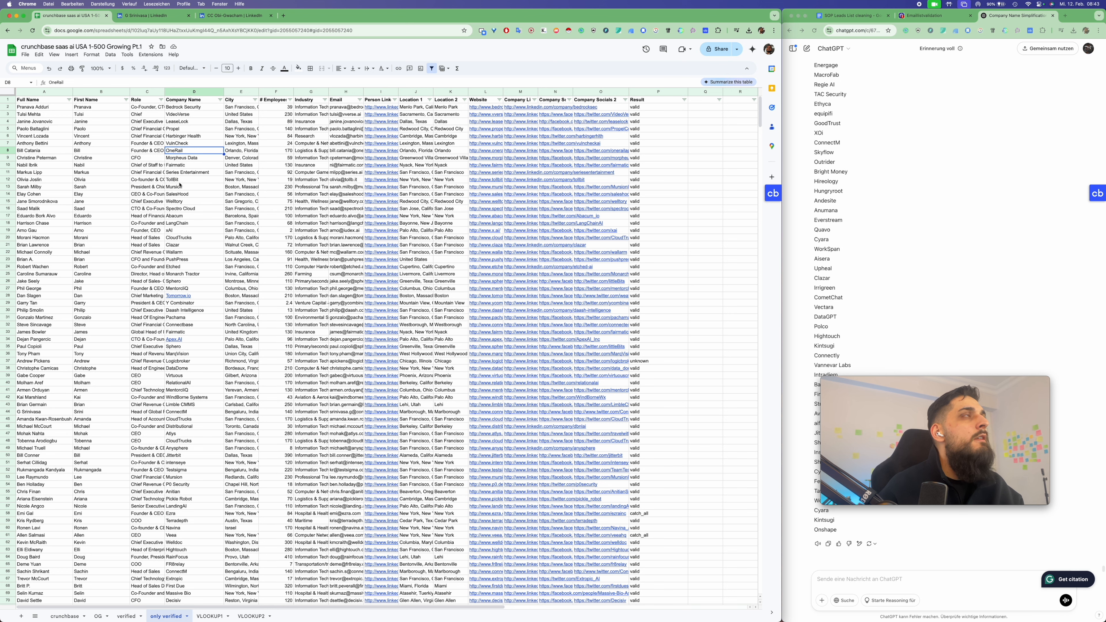